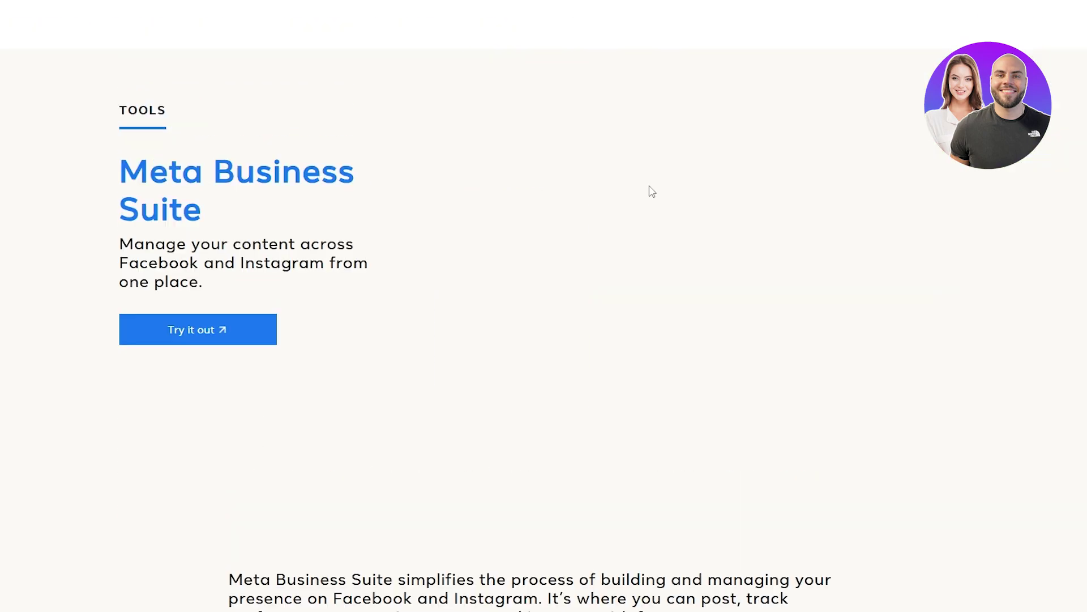
Launch Meta Business Suite from its introduction page and log in to the business tools with Facebook
{"action": "scroll", "coordinate": [649, 185], "scroll_direction": "down", "scroll_amount": 10}
{"action": "scroll", "coordinate": [651, 191], "scroll_direction": "down", "scroll_amount": 13}
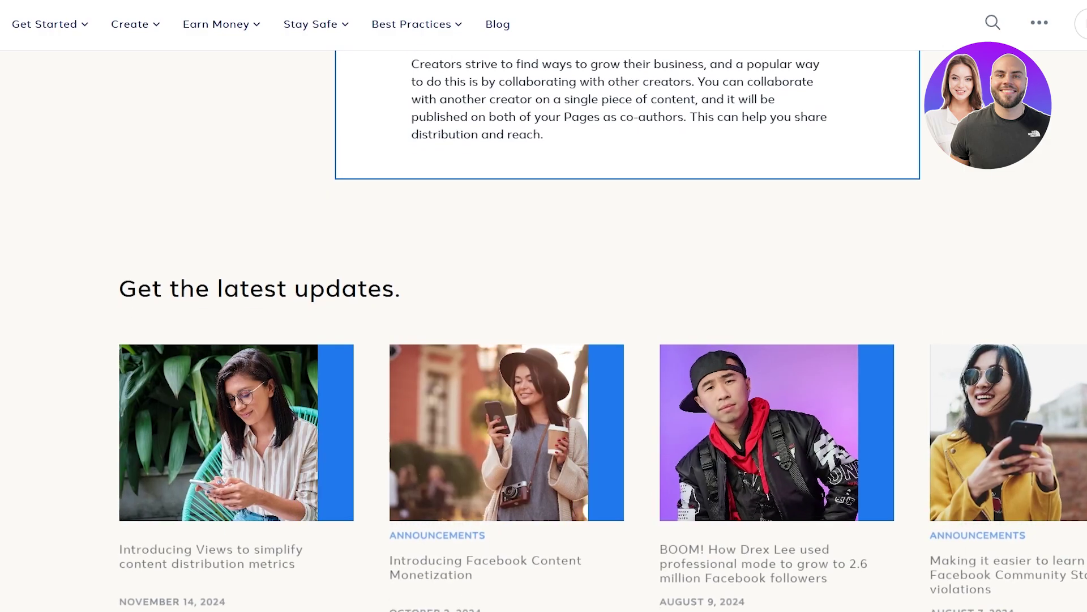
{"action": "scroll", "coordinate": [795, 251], "scroll_direction": "down", "scroll_amount": 4}
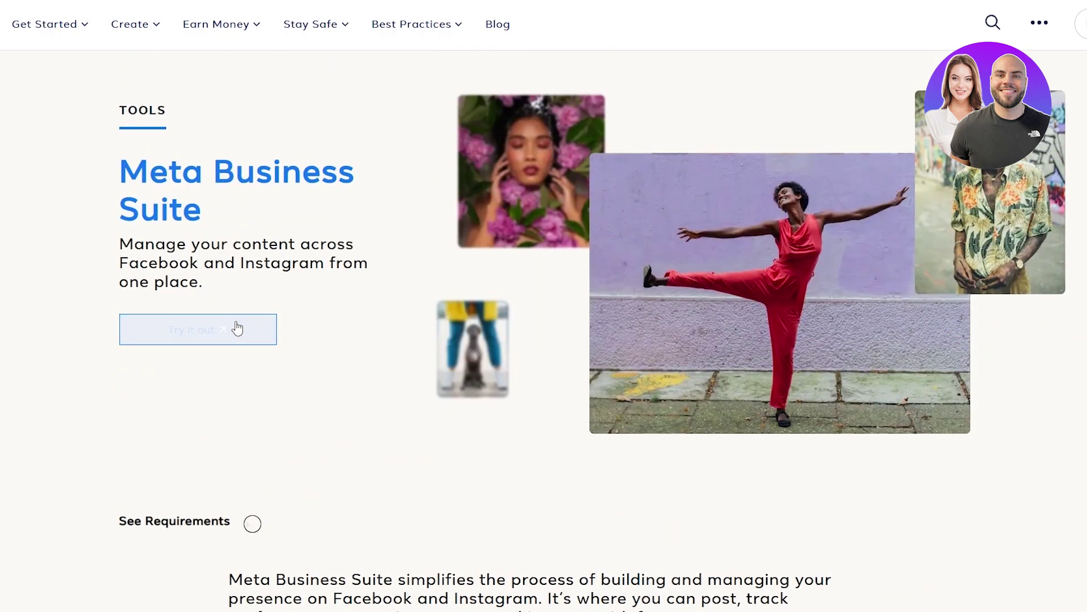
{"action": "left_click", "coordinate": [223, 336]}
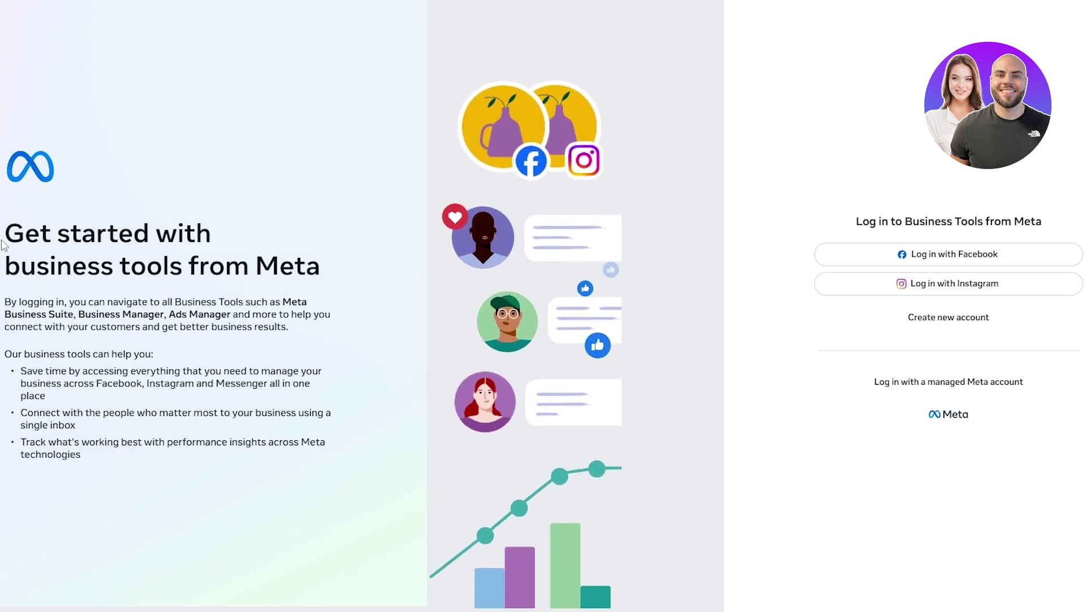
{"action": "left_click_drag", "start_coordinate": [3, 233], "coordinate": [280, 266]}
{"action": "left_click", "coordinate": [929, 238]}
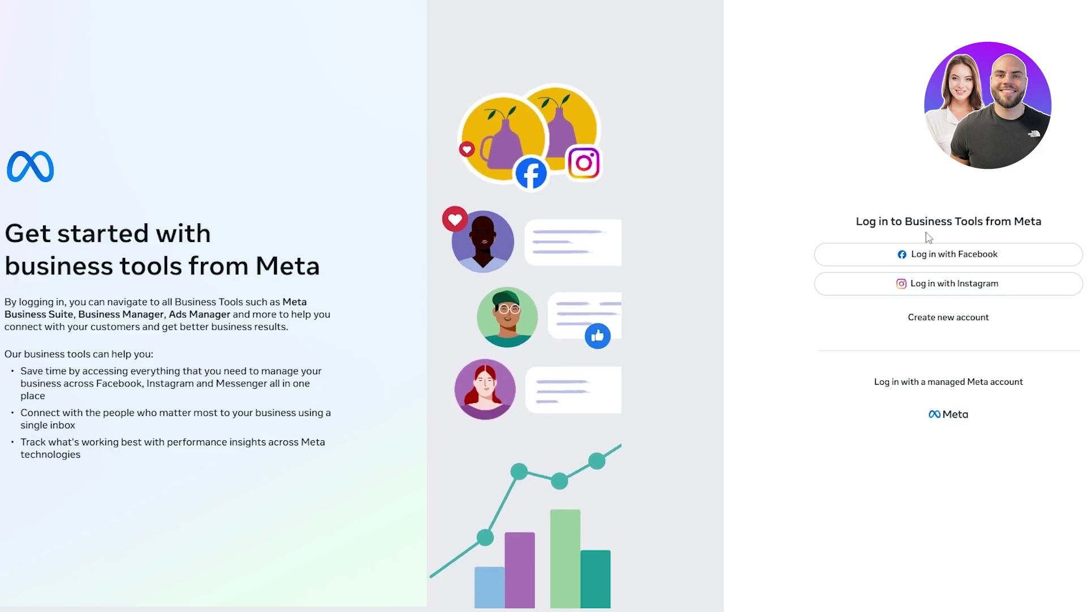
{"action": "left_click", "coordinate": [961, 266]}
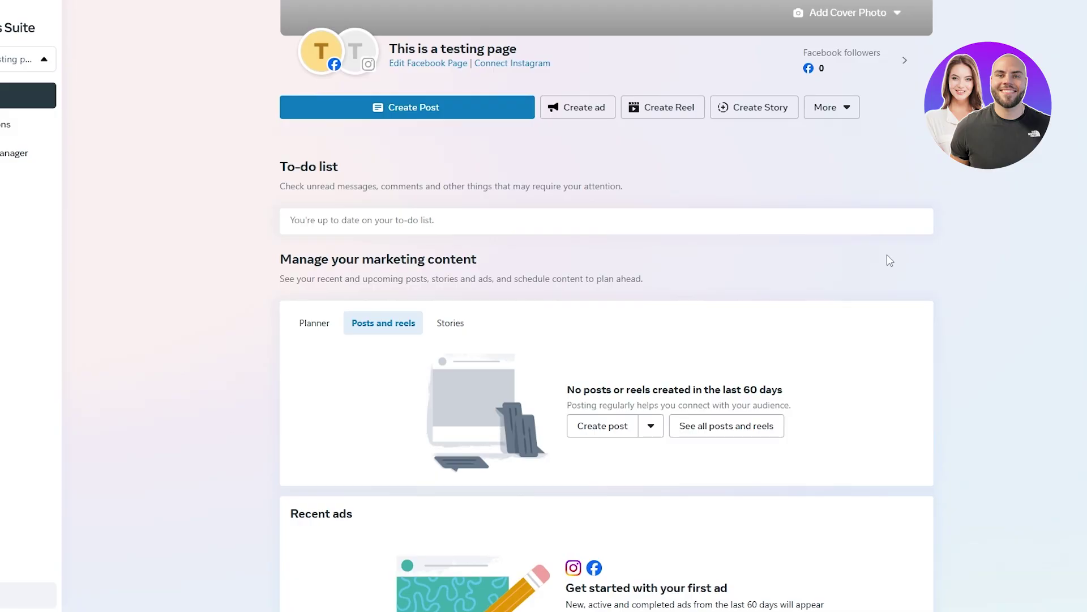
Examine the available business portfolios and accounts, the current profile, and the Home page's marketing content and recent ads sections
{"action": "scroll", "coordinate": [887, 254], "scroll_direction": "up", "scroll_amount": 3}
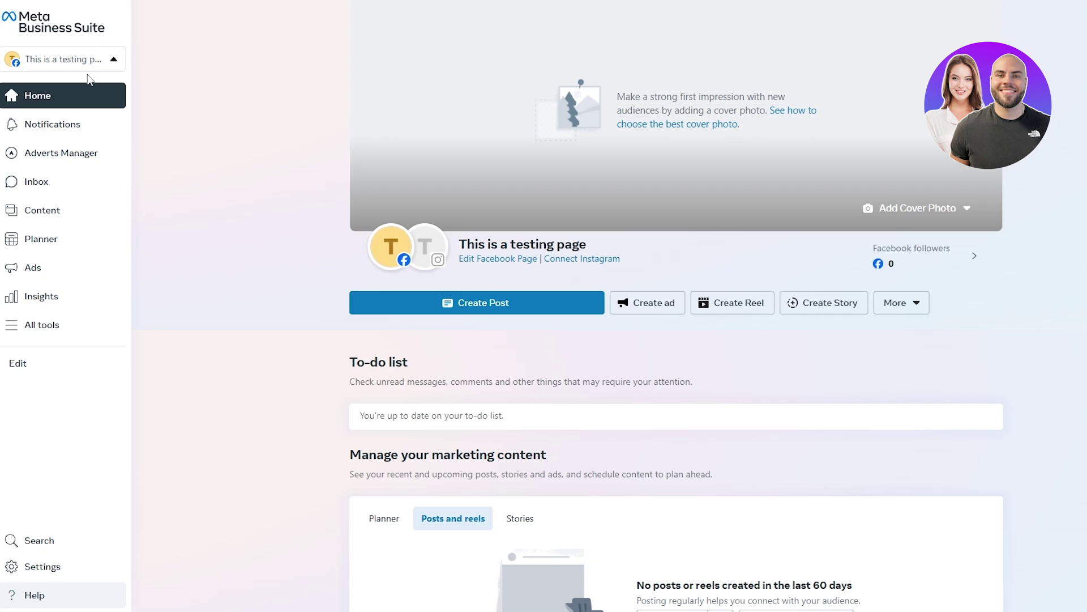
{"action": "left_click", "coordinate": [92, 63]}
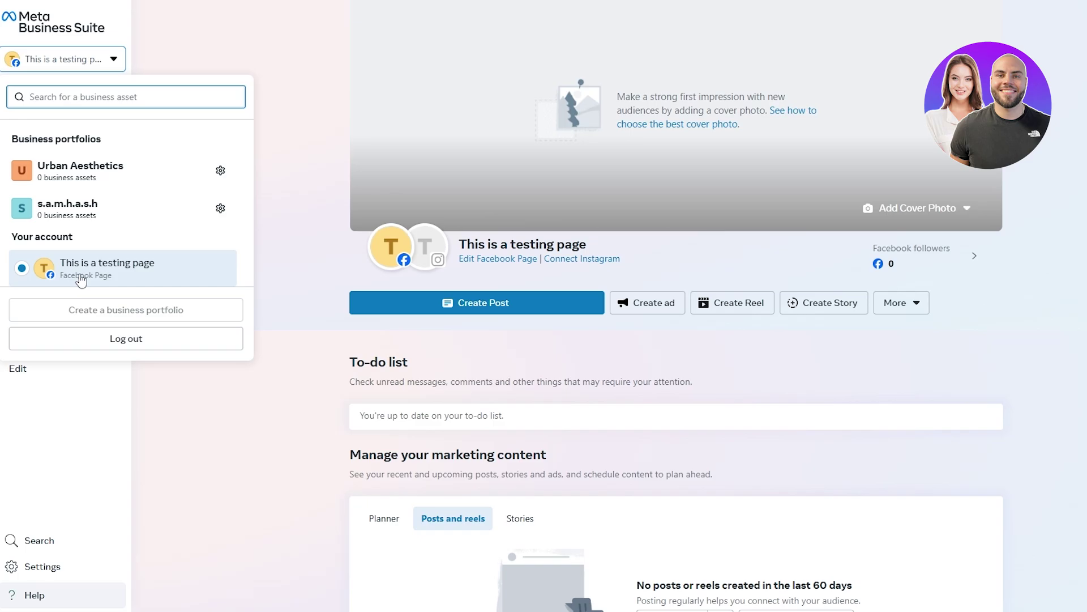
{"action": "mouse_move", "coordinate": [85, 310]}
{"action": "left_click", "coordinate": [176, 390]}
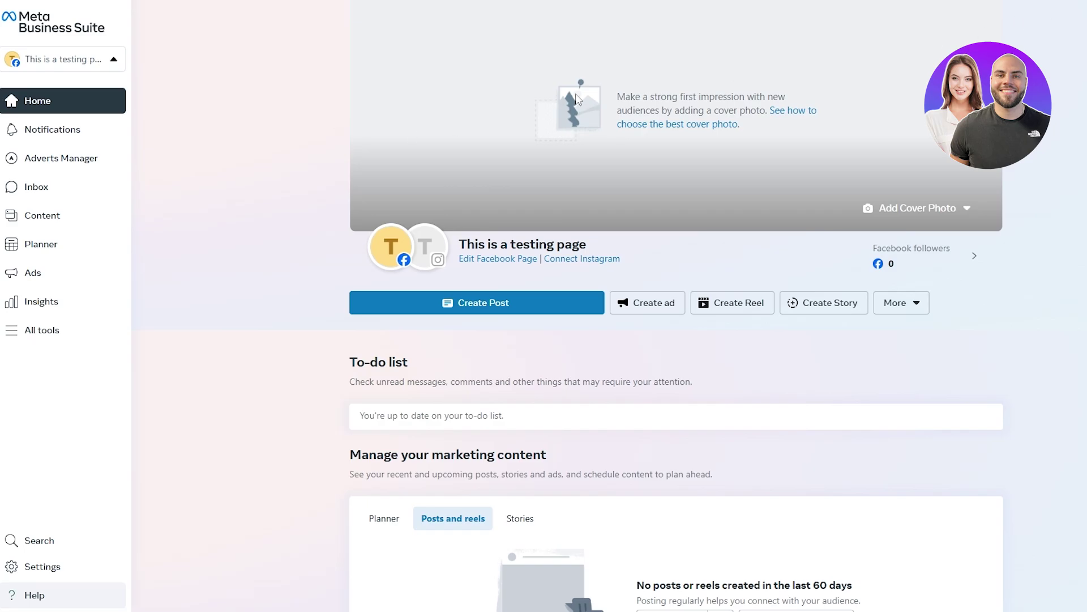
{"action": "left_click", "coordinate": [56, 69]}
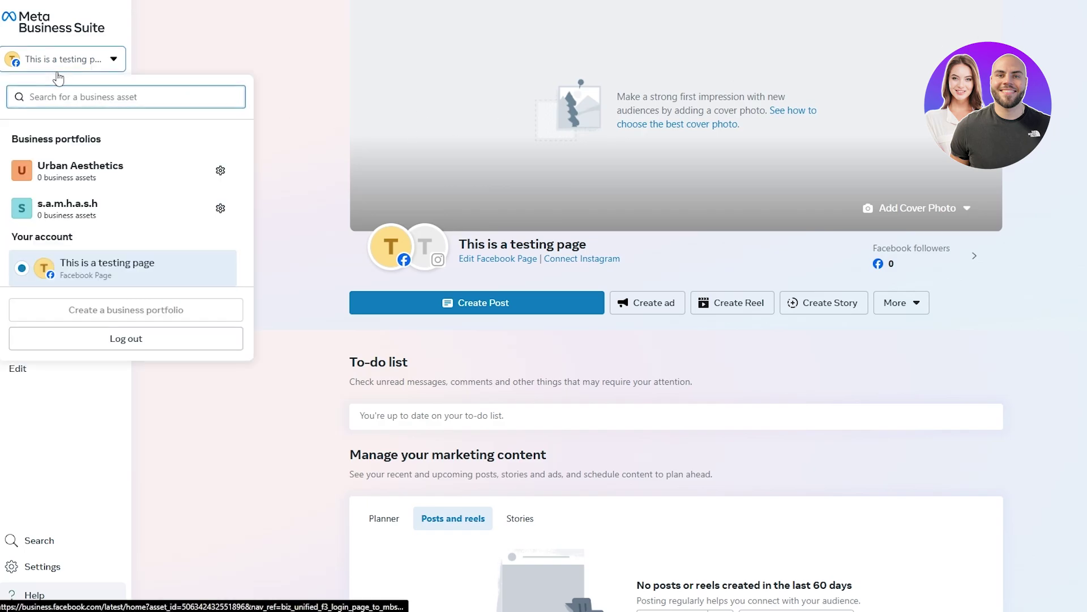
{"action": "left_click", "coordinate": [113, 63]}
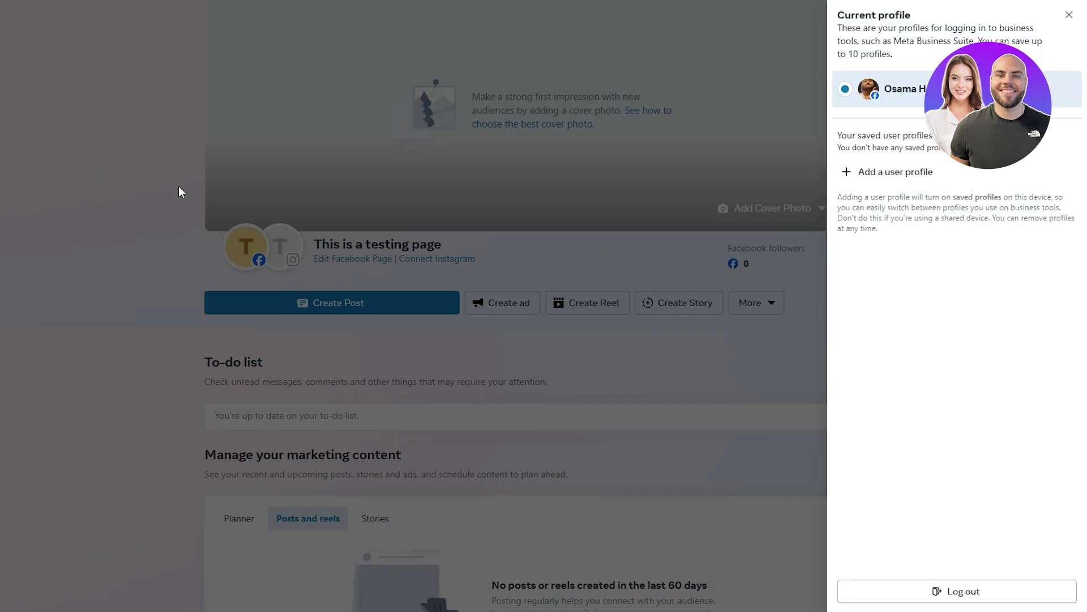
{"action": "left_click", "coordinate": [178, 185]}
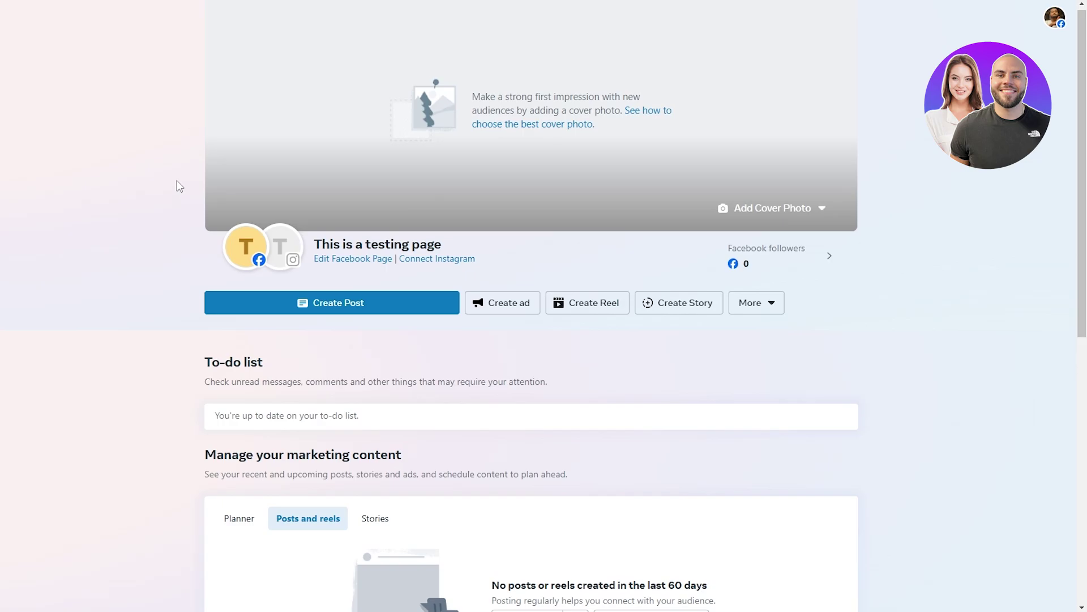
{"action": "scroll", "coordinate": [729, 360], "scroll_direction": "down", "scroll_amount": 9}
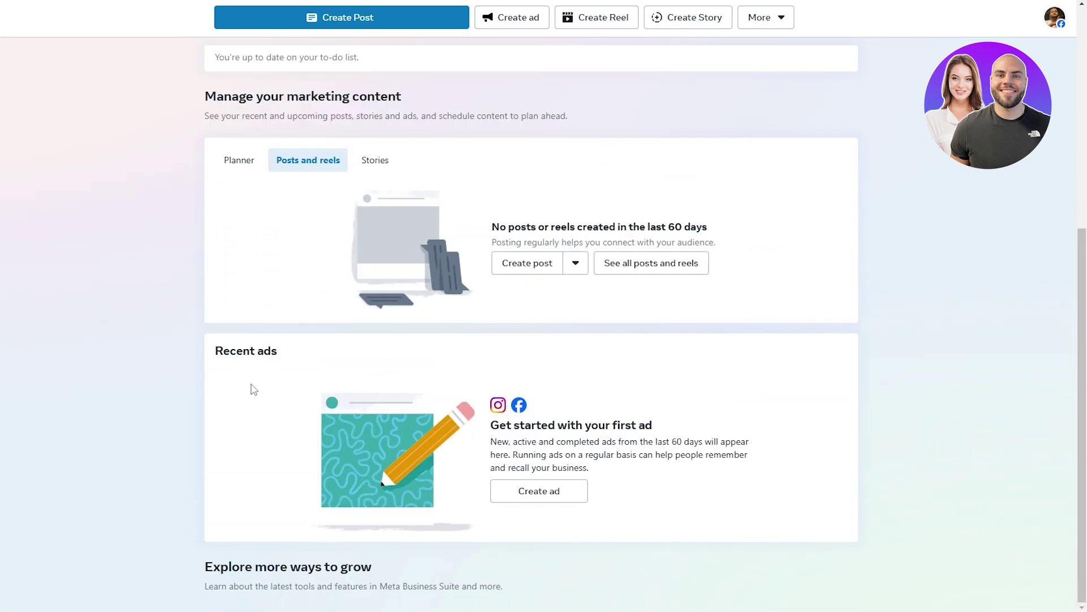
{"action": "scroll", "coordinate": [231, 355], "scroll_direction": "up", "scroll_amount": 5}
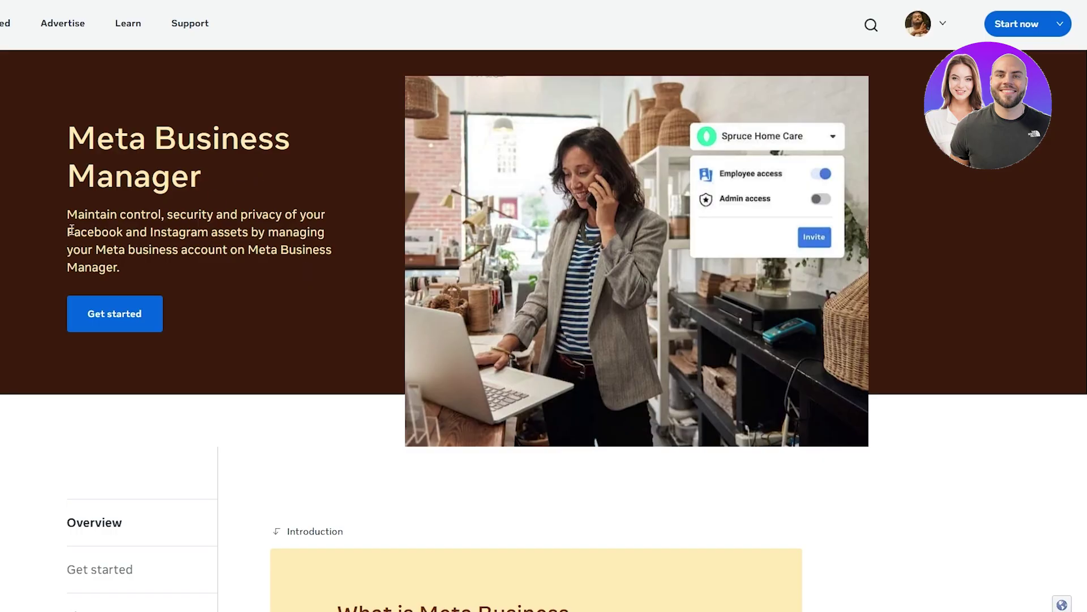
Open the Meta Business Manager page from the Google results for "meta business suite" and get started to reach the Home dashboard
{"action": "scroll", "coordinate": [303, 128], "scroll_direction": "down", "scroll_amount": 7}
{"action": "scroll", "coordinate": [304, 129], "scroll_direction": "up", "scroll_amount": 6}
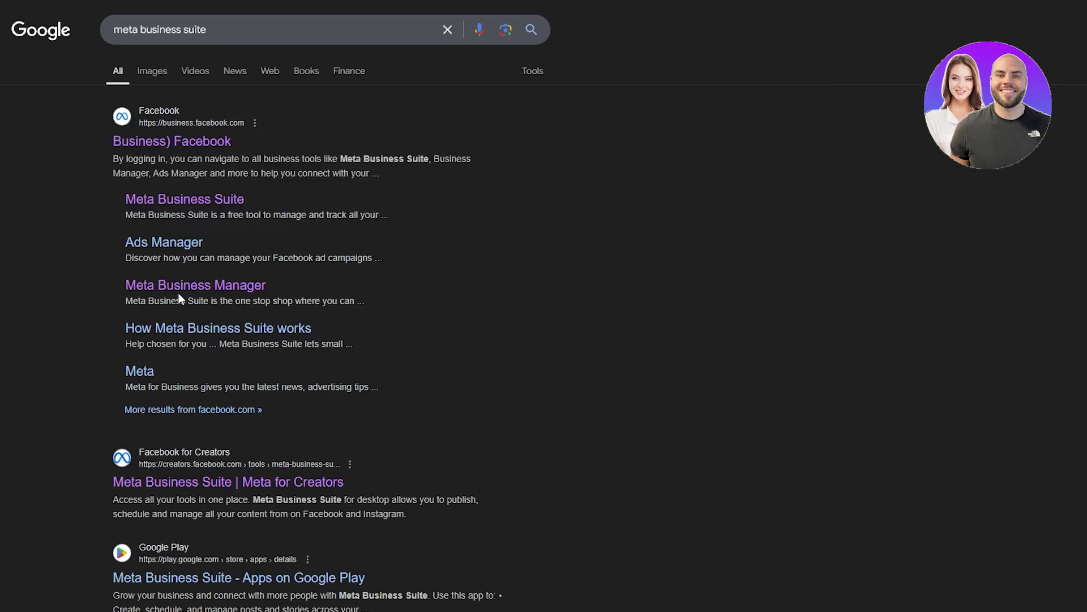
{"action": "left_click", "coordinate": [234, 284]}
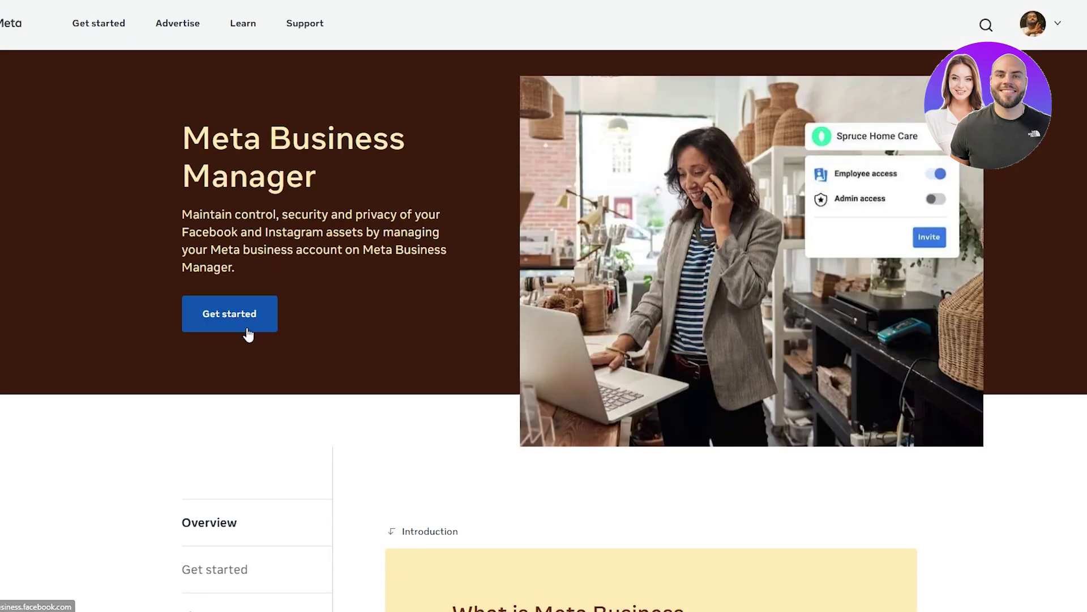
{"action": "left_click", "coordinate": [242, 328]}
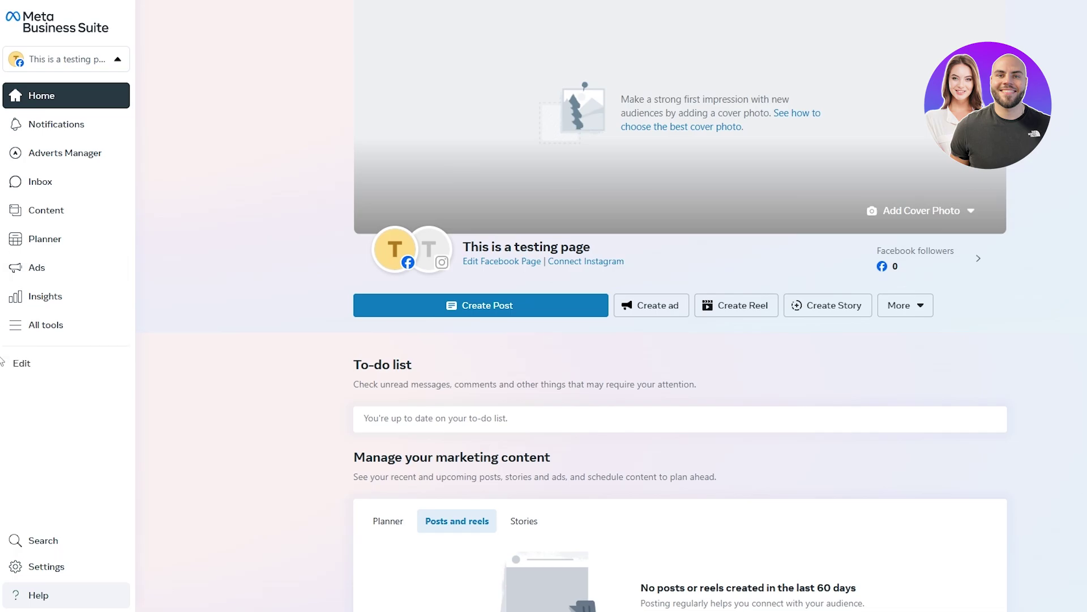
Show all tools and examine the Analyse and report, Manage, and Advertise categories
{"action": "left_click", "coordinate": [32, 331]}
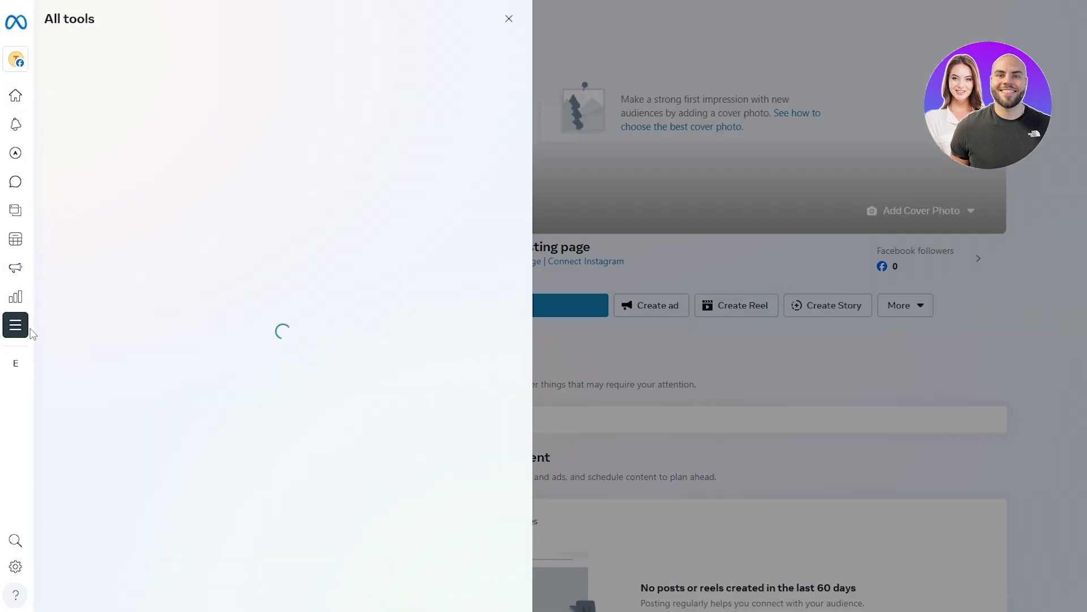
{"action": "scroll", "coordinate": [105, 189], "scroll_direction": "down", "scroll_amount": 1}
{"action": "scroll", "coordinate": [104, 189], "scroll_direction": "down", "scroll_amount": 1}
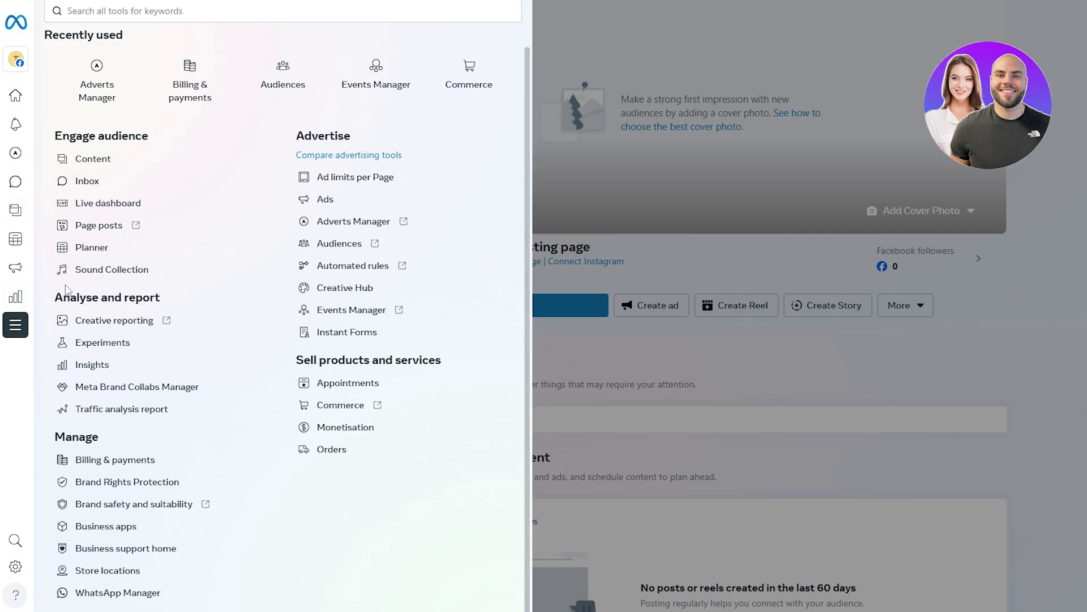
{"action": "left_click_drag", "start_coordinate": [69, 297], "coordinate": [161, 297]}
{"action": "left_click_drag", "start_coordinate": [67, 436], "coordinate": [110, 437]}
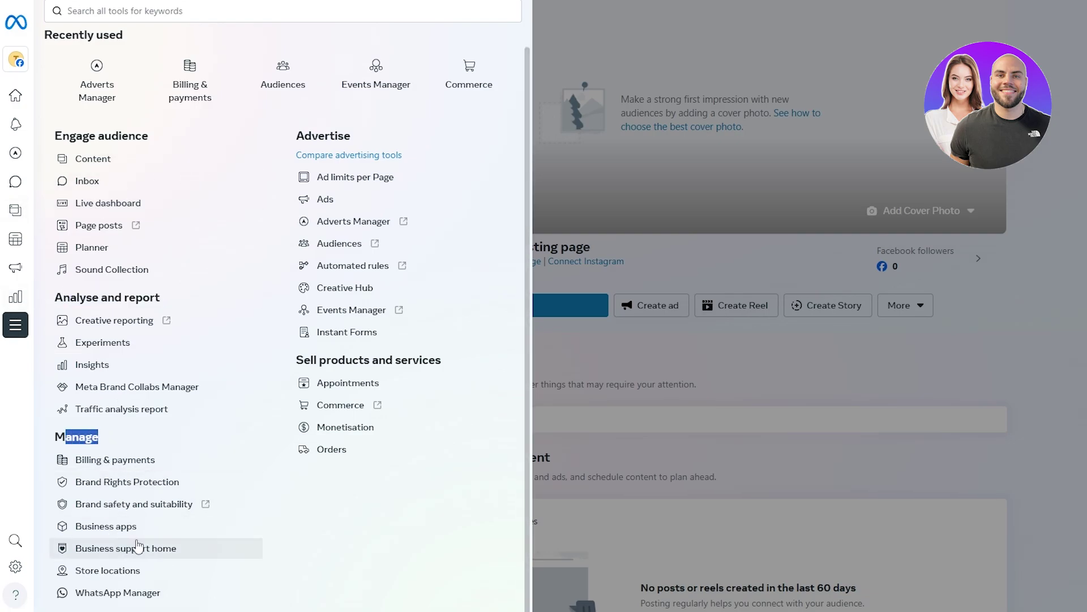
{"action": "left_click_drag", "start_coordinate": [311, 136], "coordinate": [351, 136]}
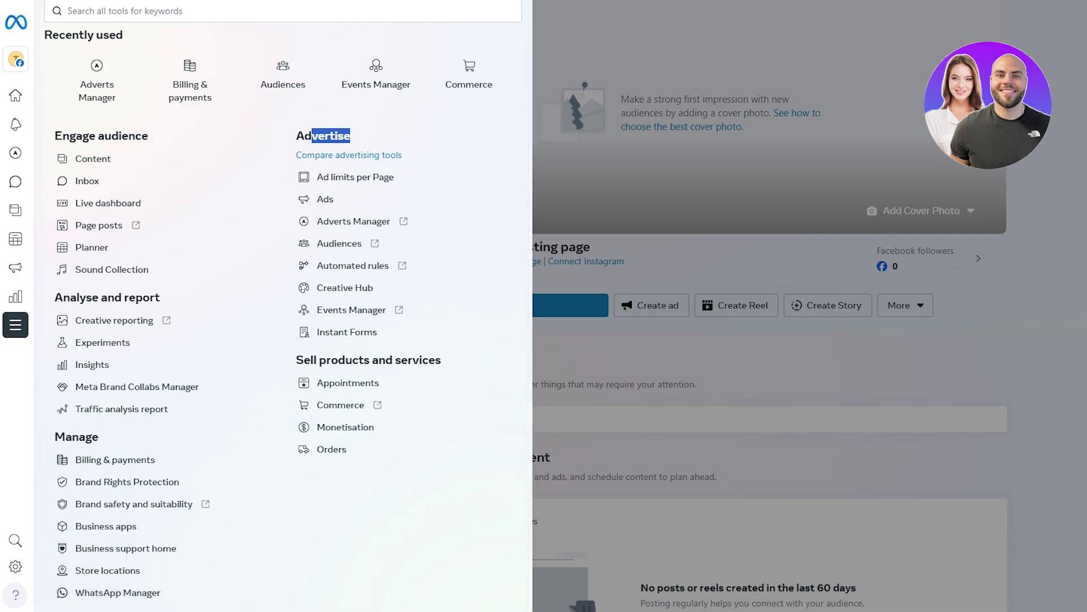
{"action": "mouse_move", "coordinate": [23, 101]}
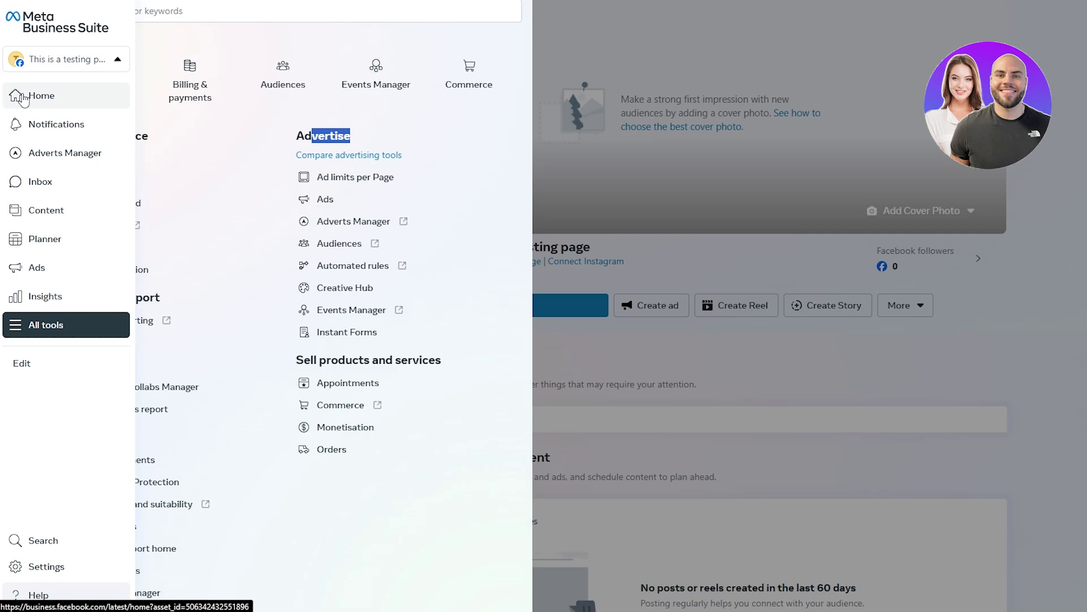
Open the Instagram messages in the Inbox and start connecting Instagram to the Facebook Page
{"action": "left_click", "coordinate": [50, 187]}
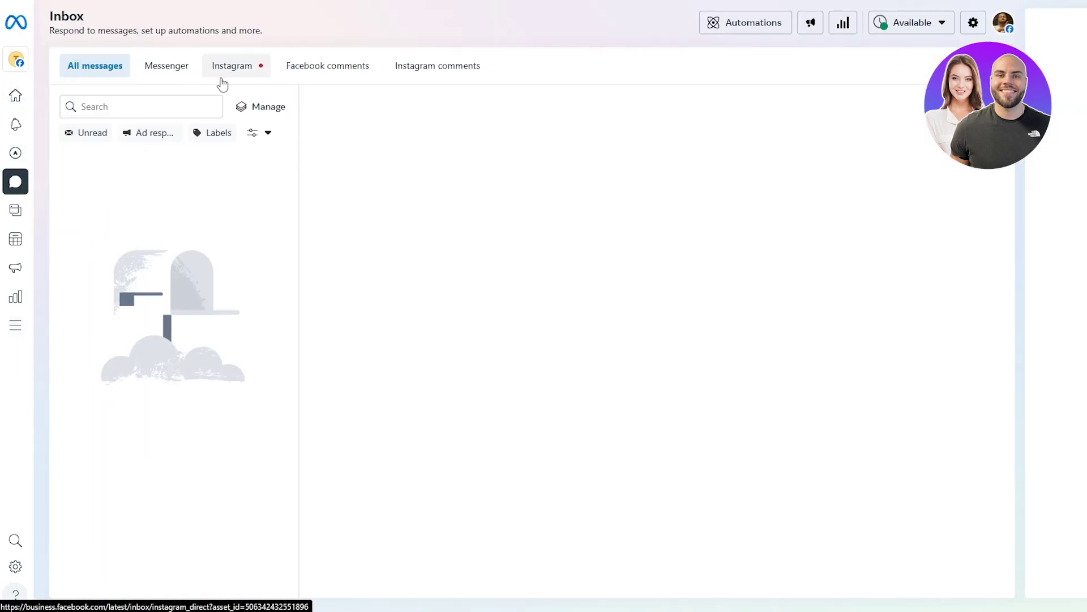
{"action": "left_click", "coordinate": [214, 75]}
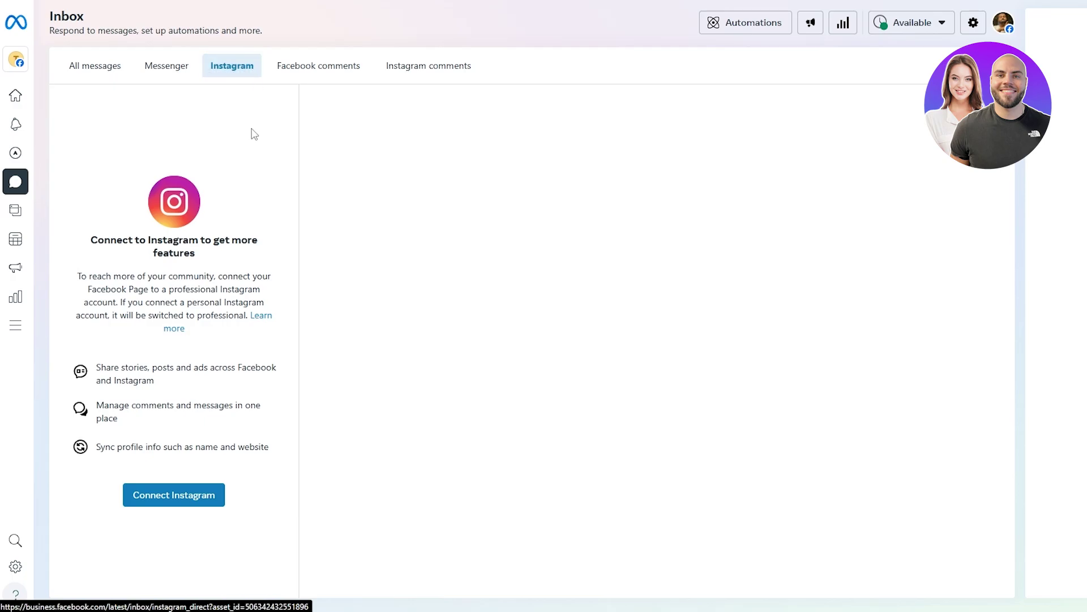
{"action": "left_click", "coordinate": [184, 496]}
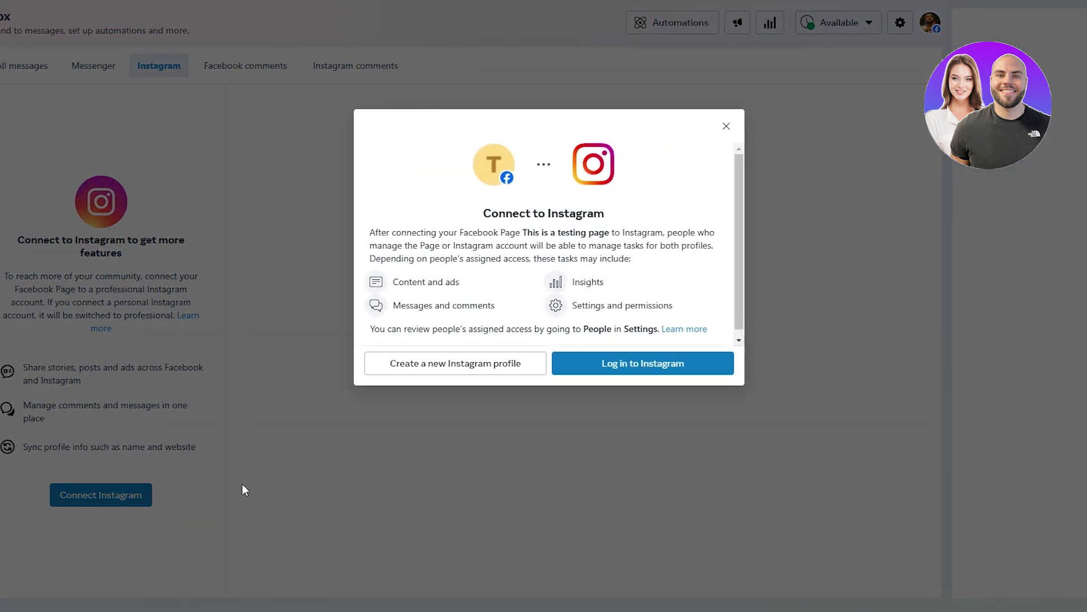
{"action": "scroll", "coordinate": [615, 297], "scroll_direction": "down", "scroll_amount": 1}
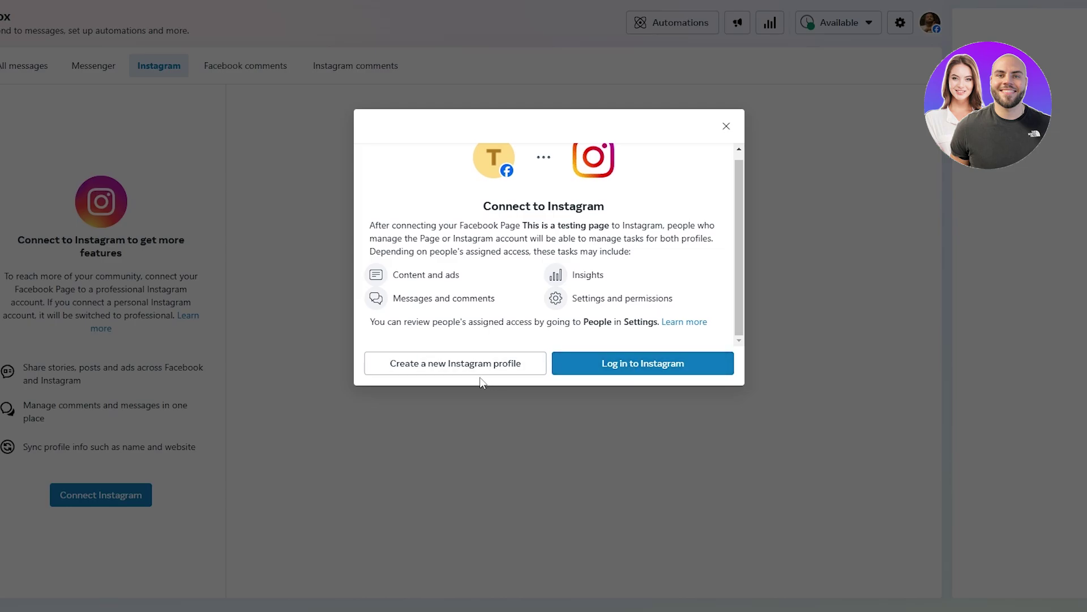
Try to connect the Page to Instagram with Inbox message access allowed, adding both profiles to the business portfolio
{"action": "left_click", "coordinate": [702, 366]}
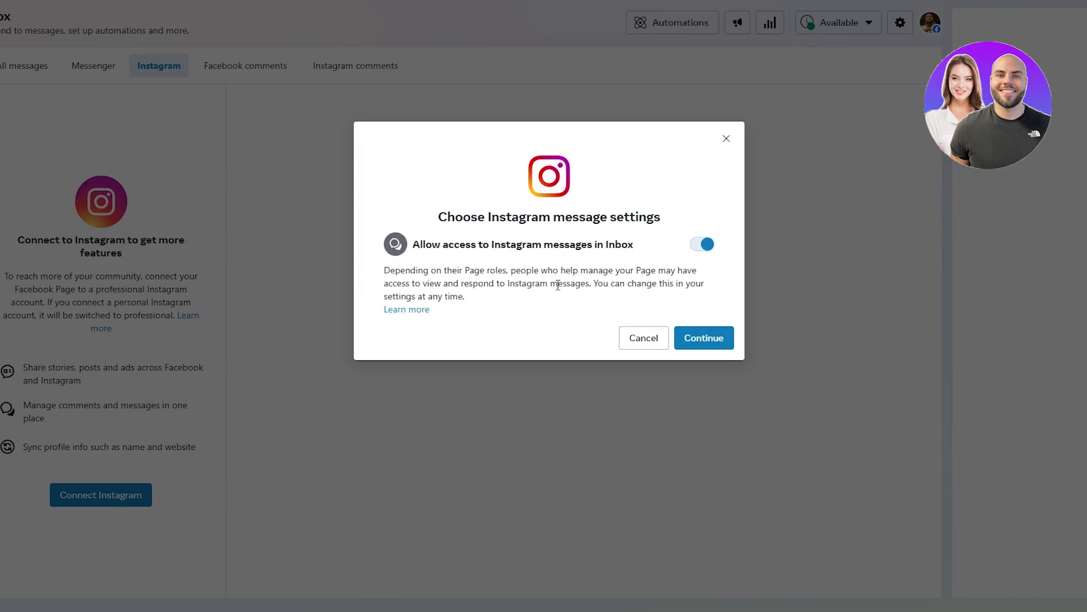
{"action": "left_click", "coordinate": [710, 343]}
{"action": "left_click", "coordinate": [522, 324]}
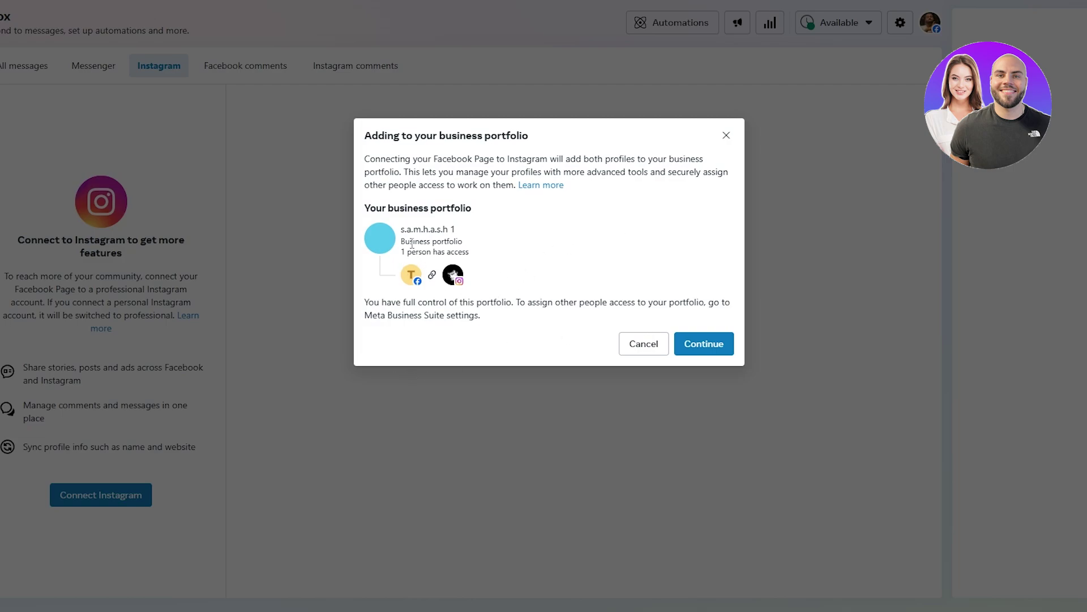
{"action": "left_click", "coordinate": [708, 347]}
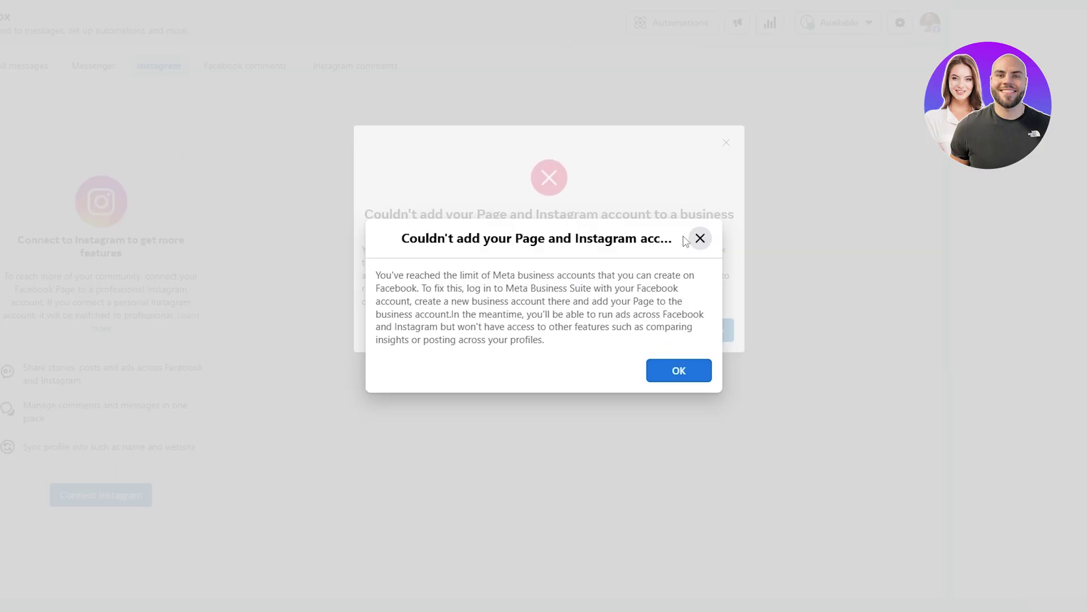
{"action": "left_click", "coordinate": [700, 238]}
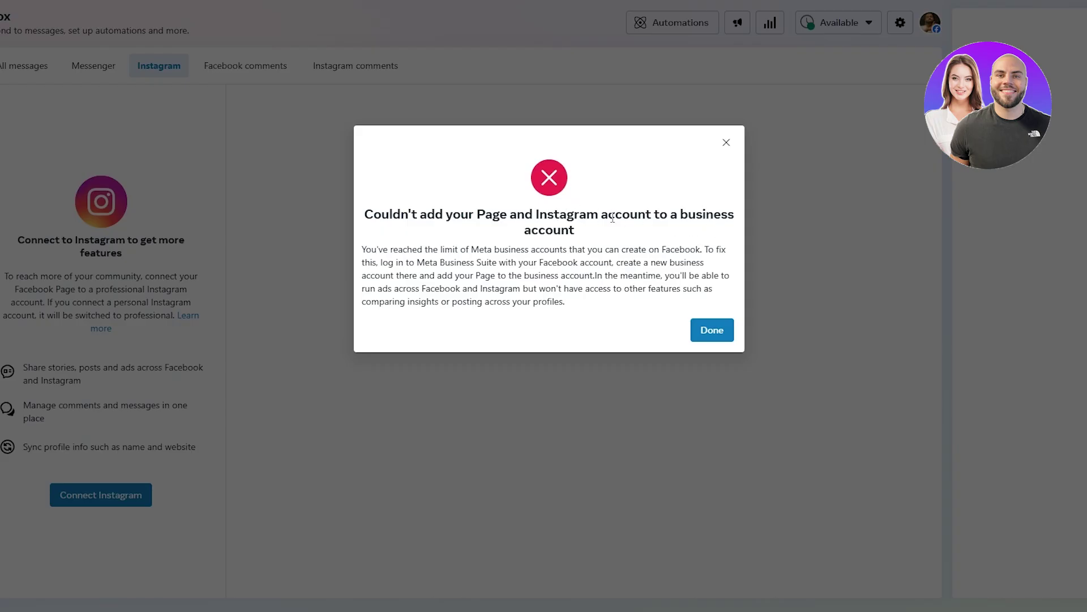
{"action": "left_click_drag", "start_coordinate": [612, 218], "coordinate": [731, 231]}
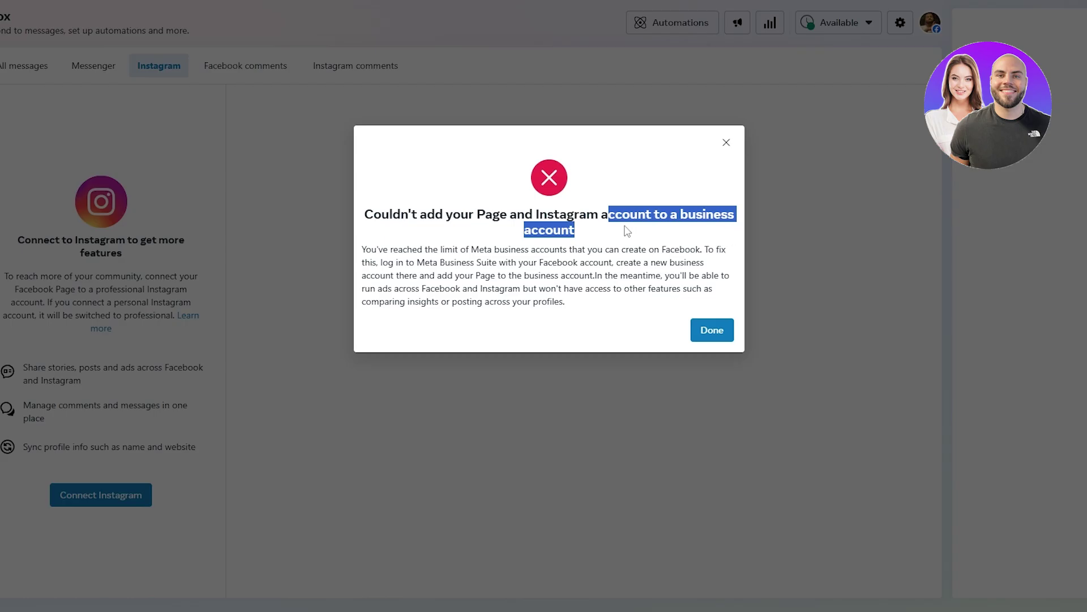
{"action": "left_click", "coordinate": [716, 334]}
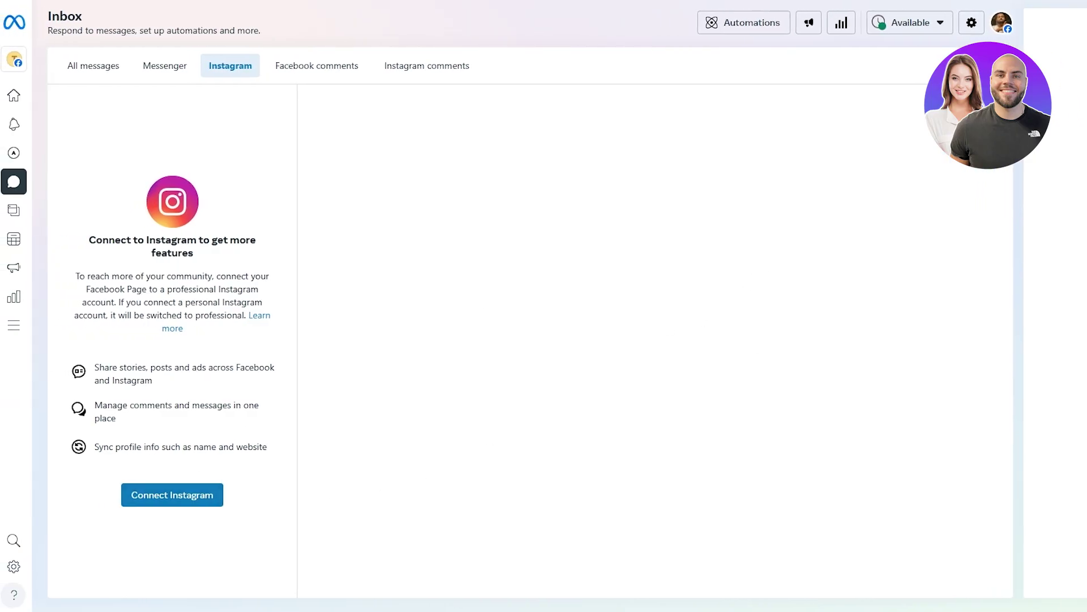
Restart the Instagram connection from the Inbox and choose to log in to an existing Instagram account
{"action": "left_click", "coordinate": [184, 505]}
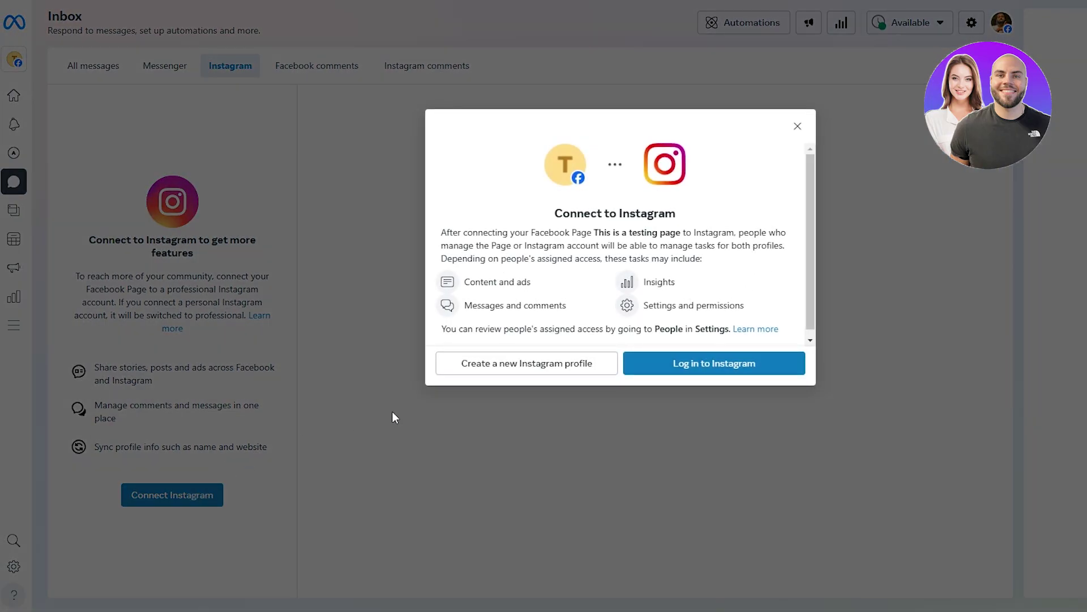
{"action": "left_click", "coordinate": [710, 367]}
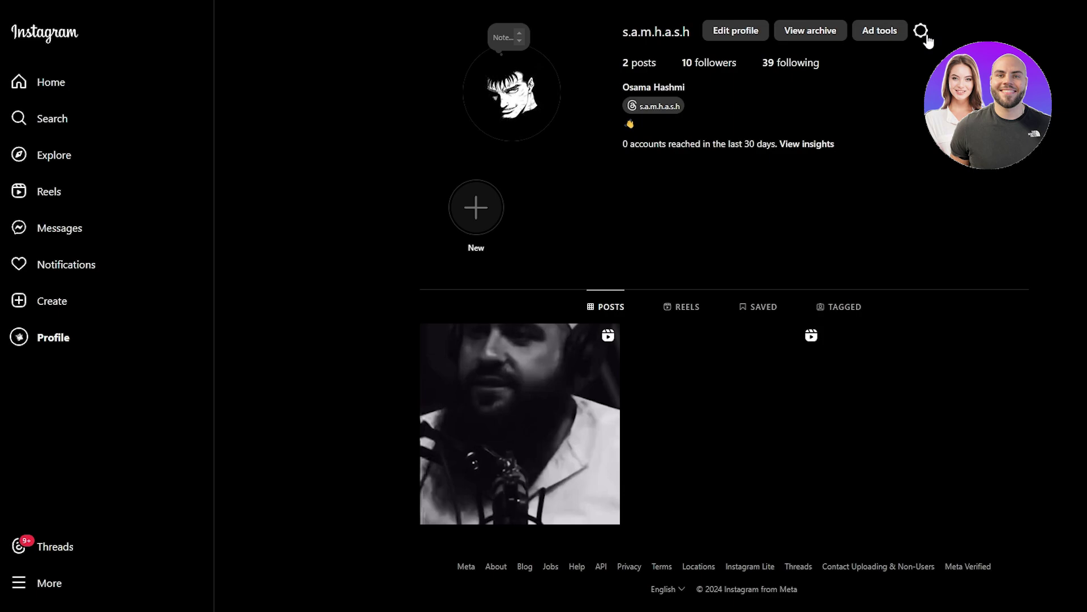
Open the Instagram account's settings and look through the full list, including the professional account options
{"action": "left_click", "coordinate": [18, 582]}
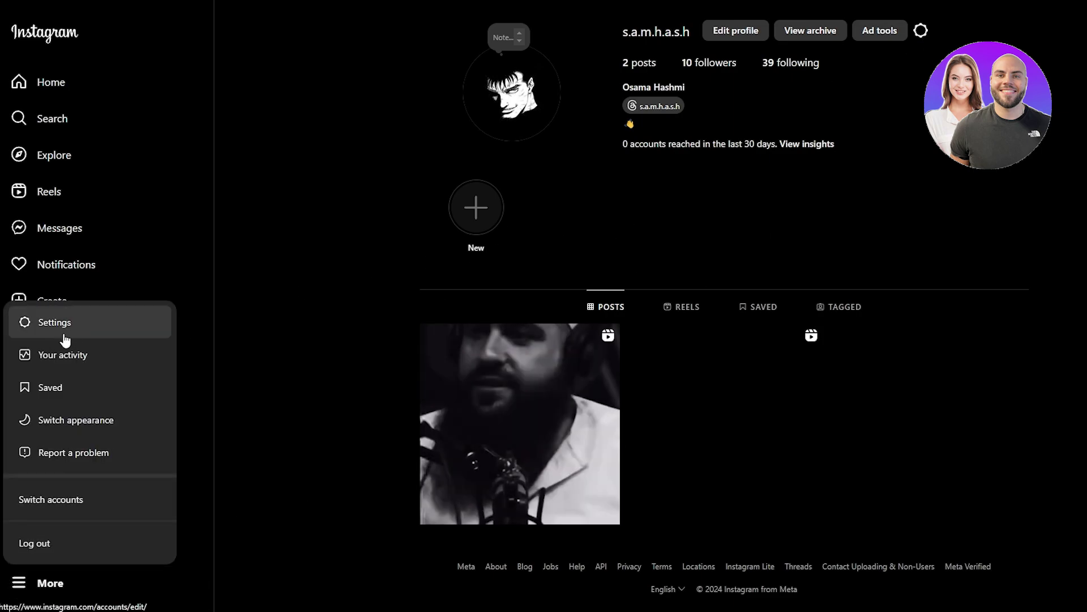
{"action": "left_click", "coordinate": [60, 339]}
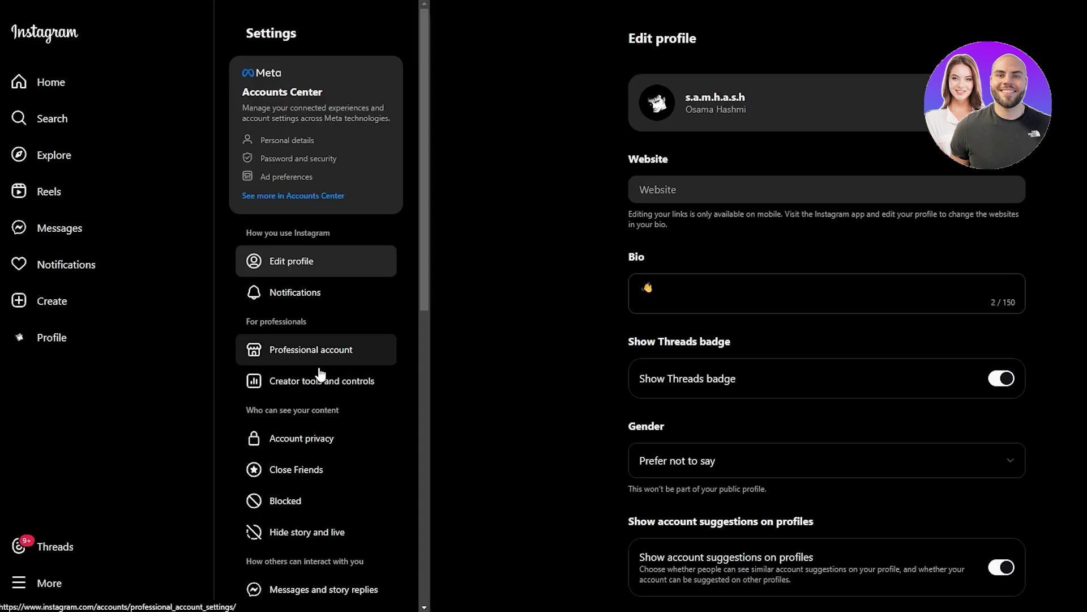
{"action": "scroll", "coordinate": [328, 380], "scroll_direction": "down", "scroll_amount": 5}
{"action": "scroll", "coordinate": [259, 538], "scroll_direction": "down", "scroll_amount": 6}
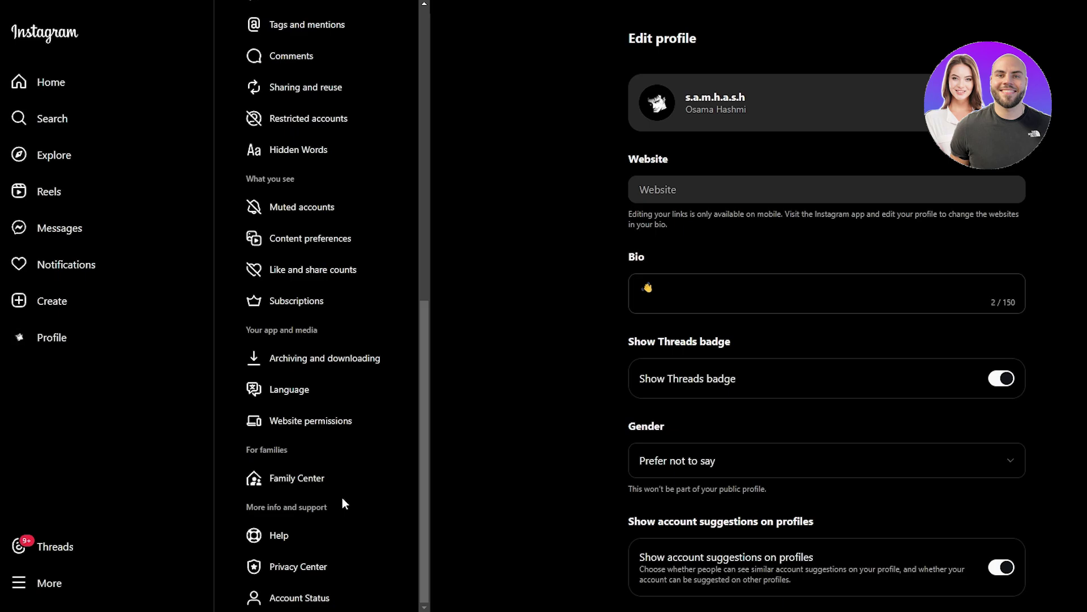
{"action": "scroll", "coordinate": [345, 494], "scroll_direction": "up", "scroll_amount": 10}
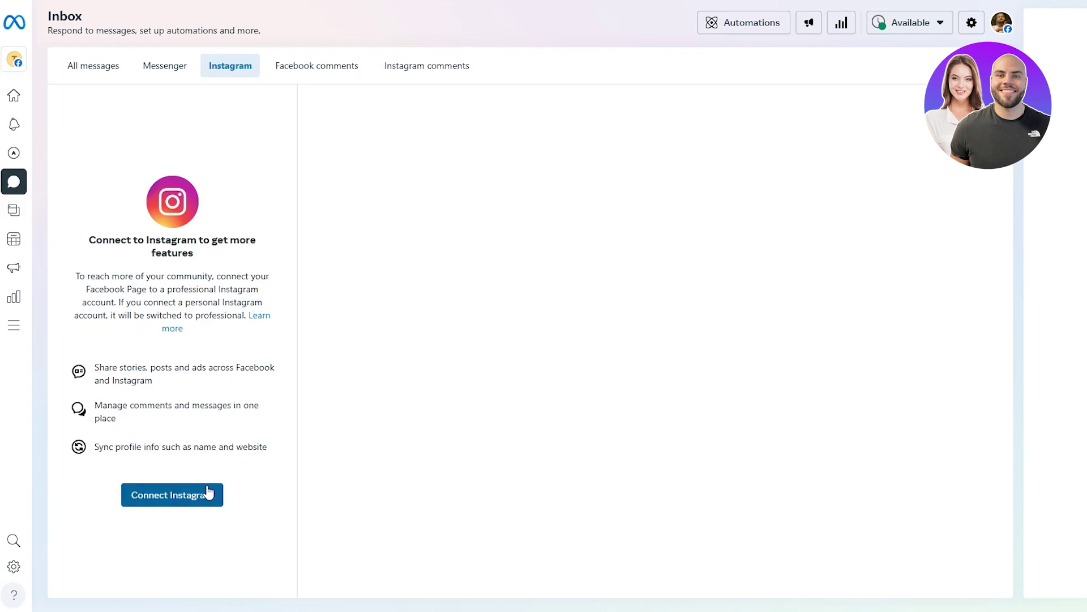
Confirm the connection between the Facebook Page and the Instagram account by logging in to Instagram, and finish the connection setup
{"action": "left_click", "coordinate": [1011, 22]}
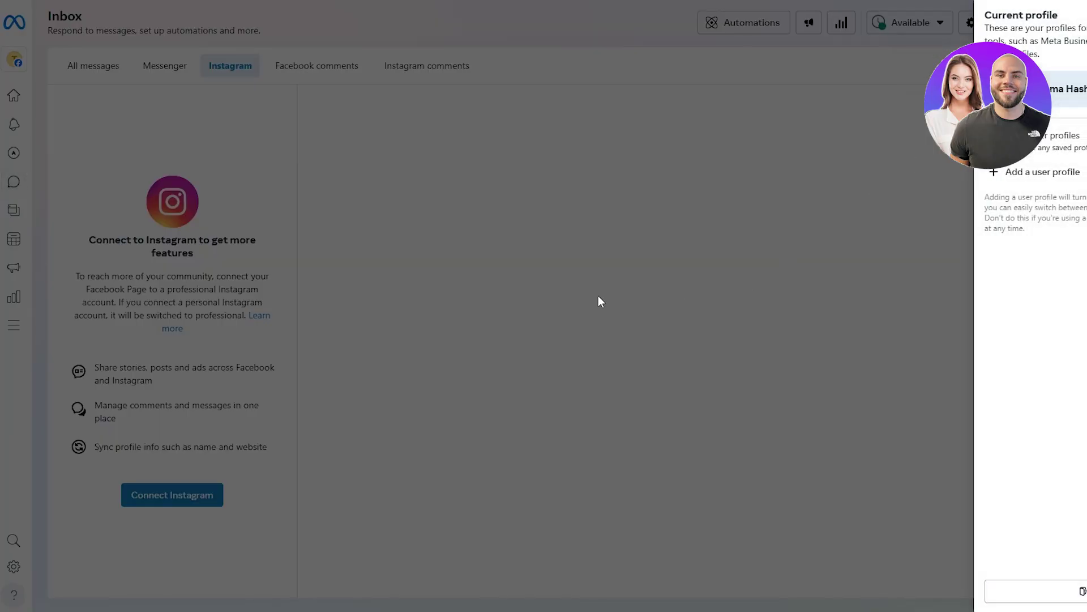
{"action": "left_click", "coordinate": [598, 296]}
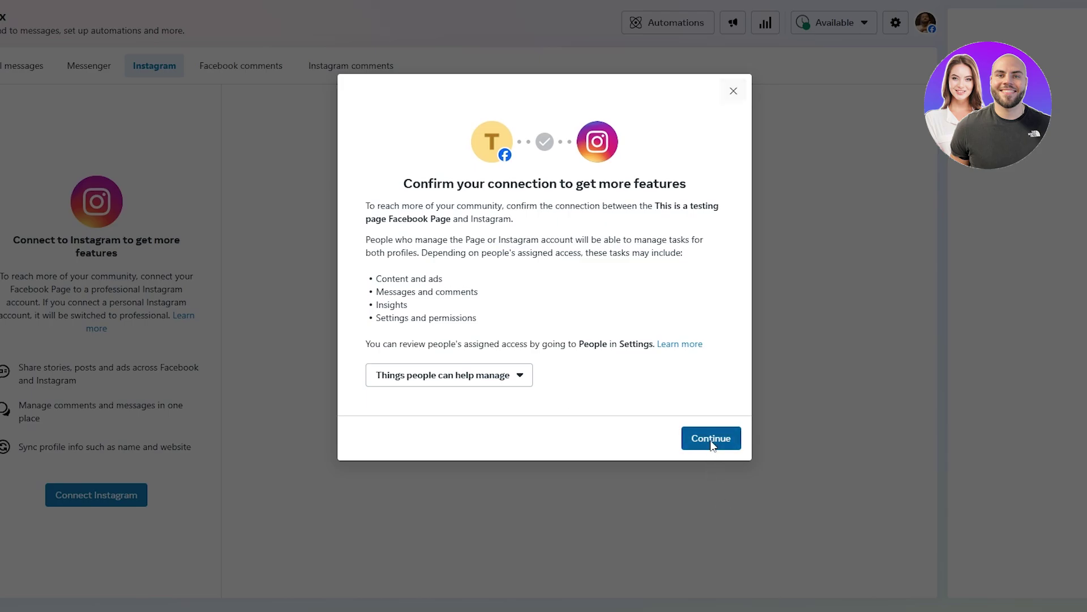
{"action": "left_click", "coordinate": [711, 441]}
{"action": "left_click", "coordinate": [465, 306]}
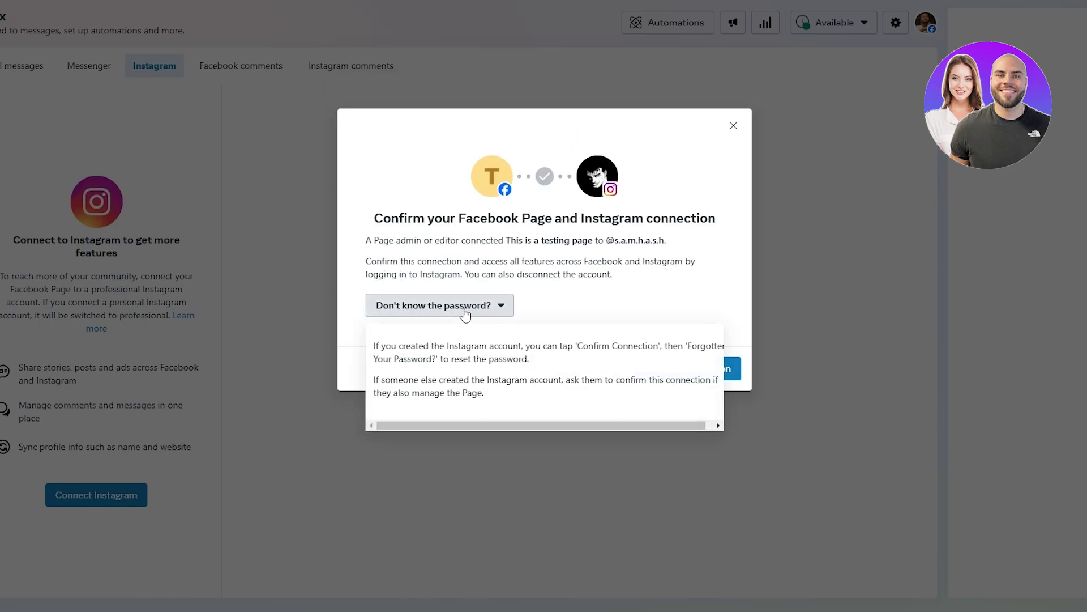
{"action": "left_click", "coordinate": [733, 368]}
{"action": "left_click", "coordinate": [702, 245]}
{"action": "left_click", "coordinate": [705, 339]}
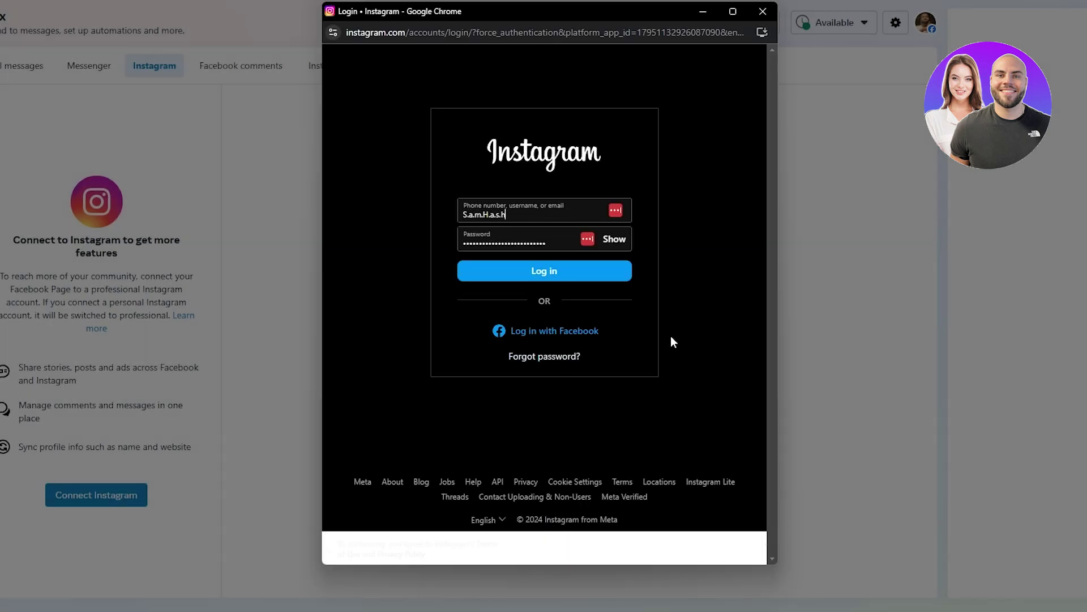
{"action": "left_click", "coordinate": [519, 277]}
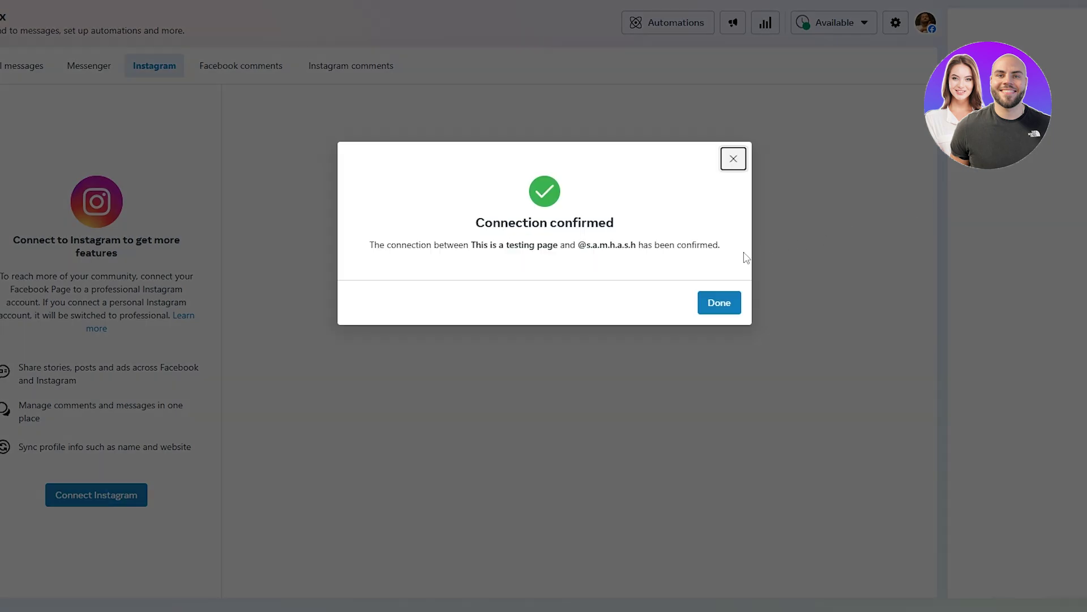
{"action": "left_click", "coordinate": [718, 305]}
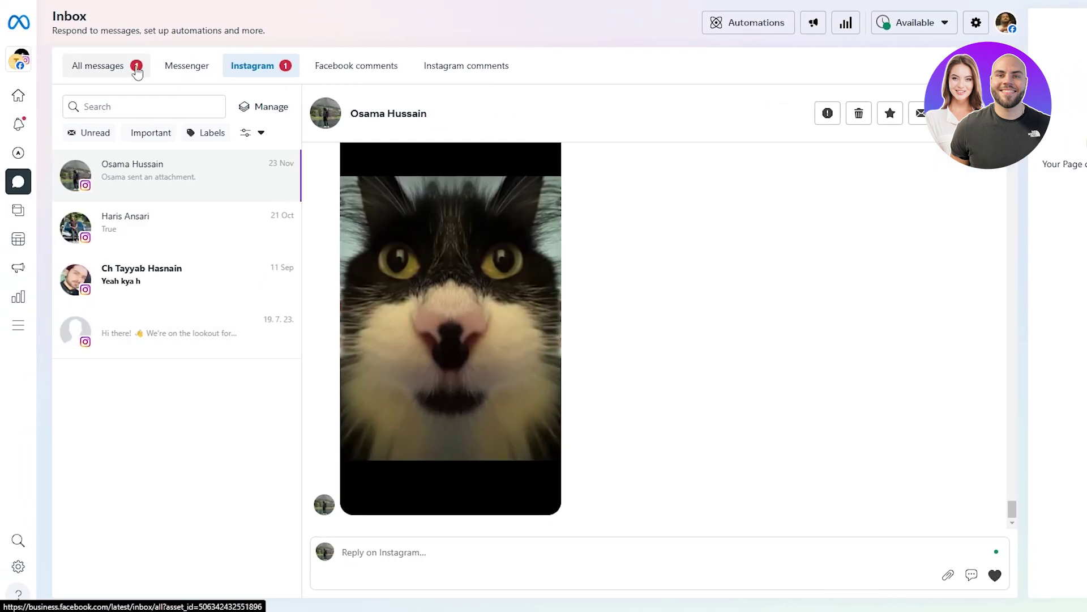
Look through the Inbox's Messenger, all-messages and Instagram views, and open the Facebook comments
{"action": "left_click", "coordinate": [204, 66]}
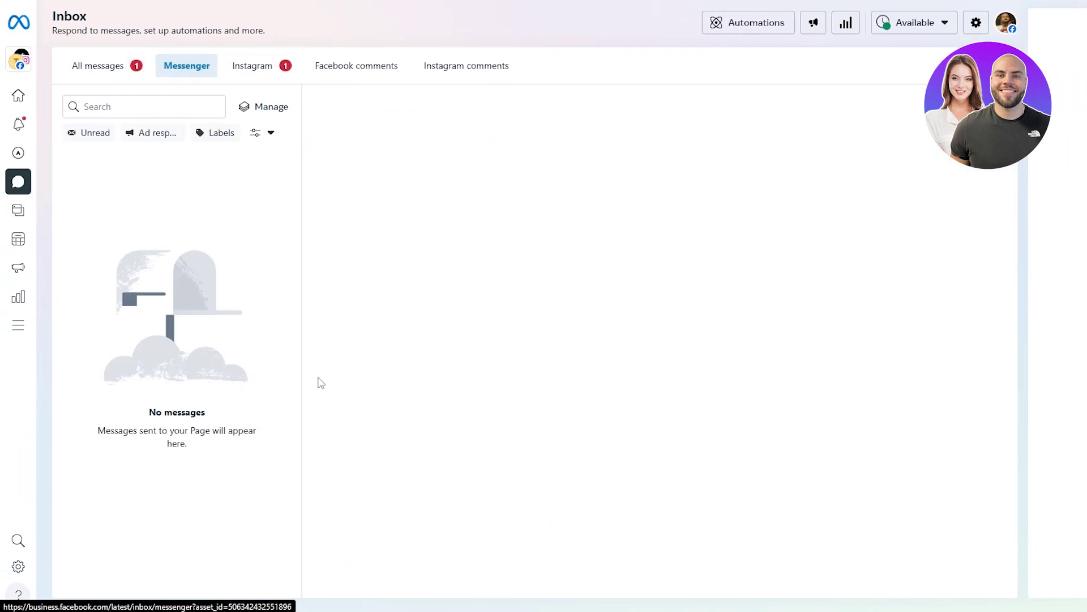
{"action": "left_click", "coordinate": [94, 69]}
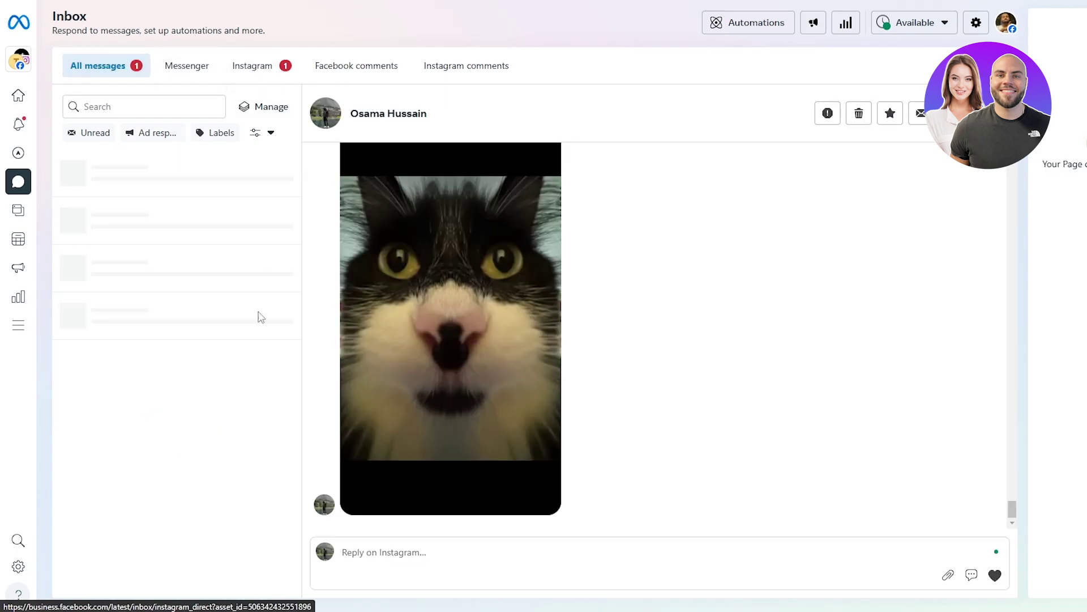
{"action": "left_click", "coordinate": [239, 62]}
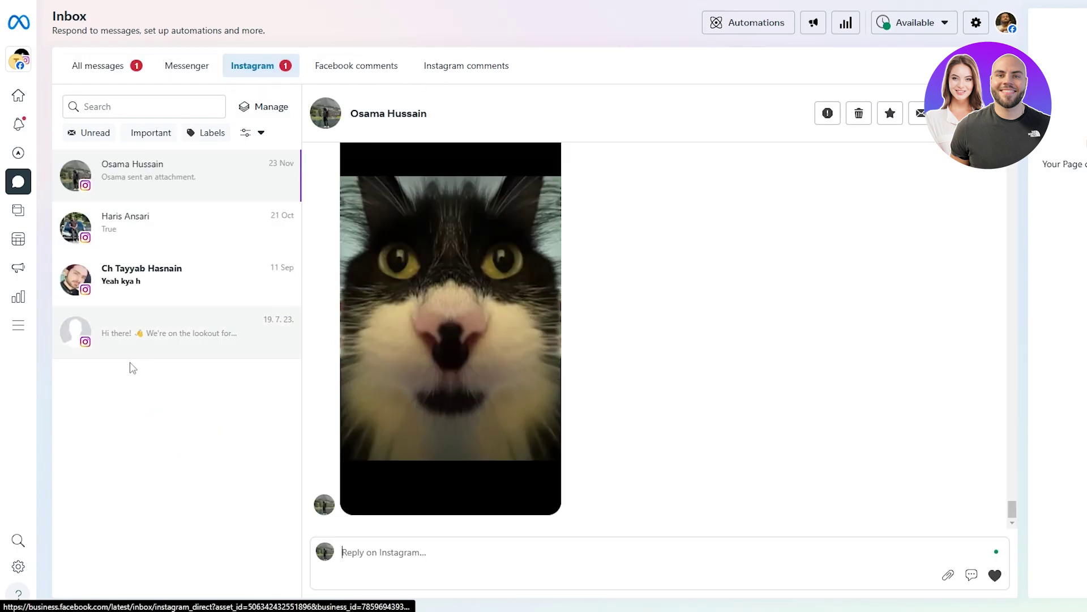
{"action": "left_click", "coordinate": [200, 64]}
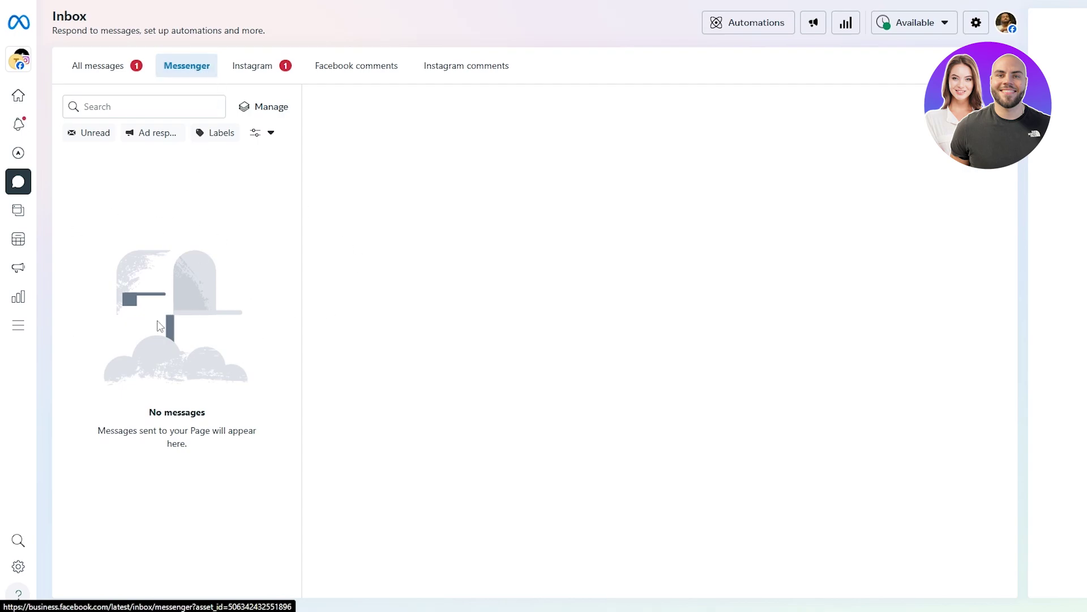
{"action": "left_click", "coordinate": [357, 81]}
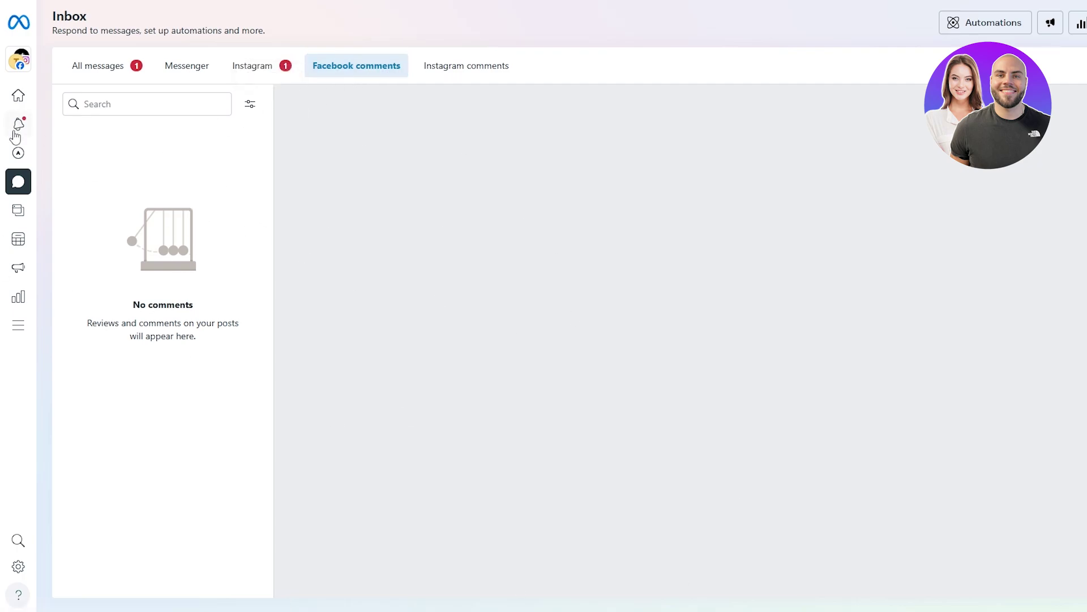
Open the Content section, dismiss the clips tip, and examine the Reach metric of the published posts
{"action": "mouse_move", "coordinate": [15, 136]}
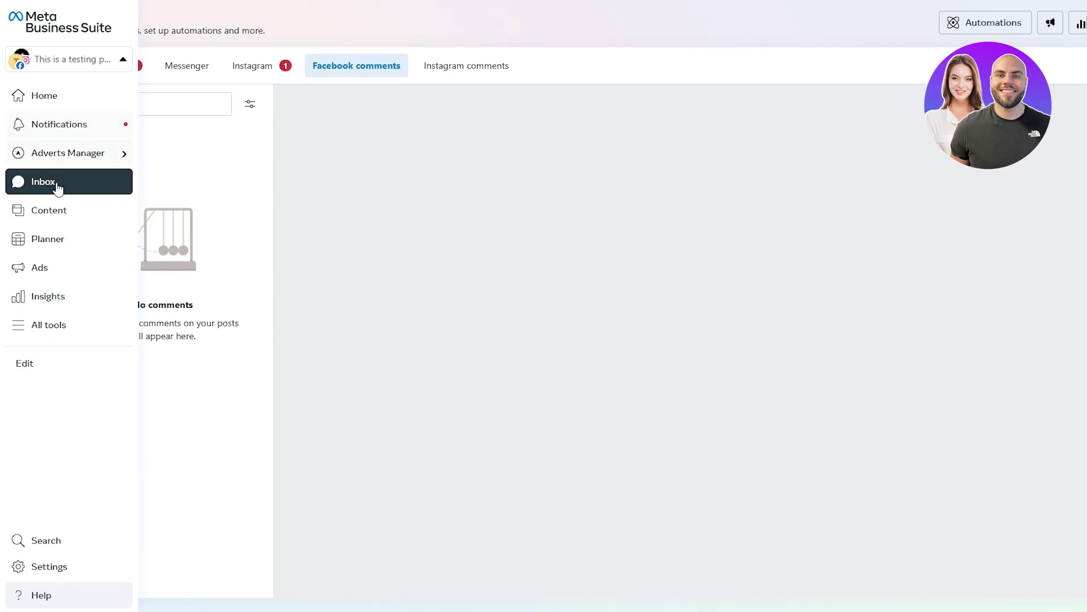
{"action": "left_click", "coordinate": [54, 218]}
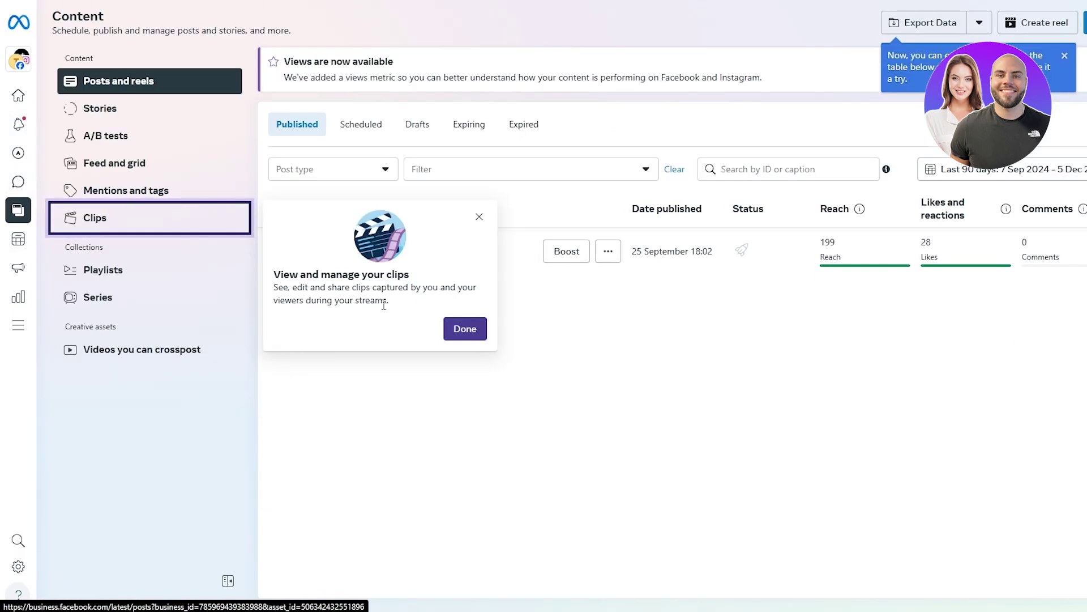
{"action": "left_click", "coordinate": [463, 329]}
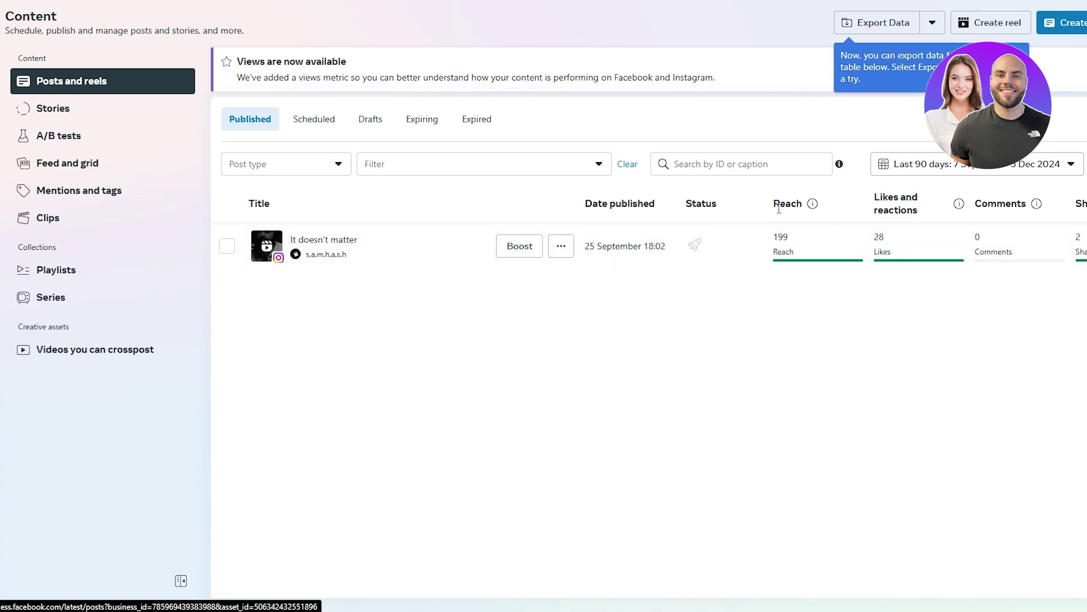
{"action": "double_click", "coordinate": [778, 202]}
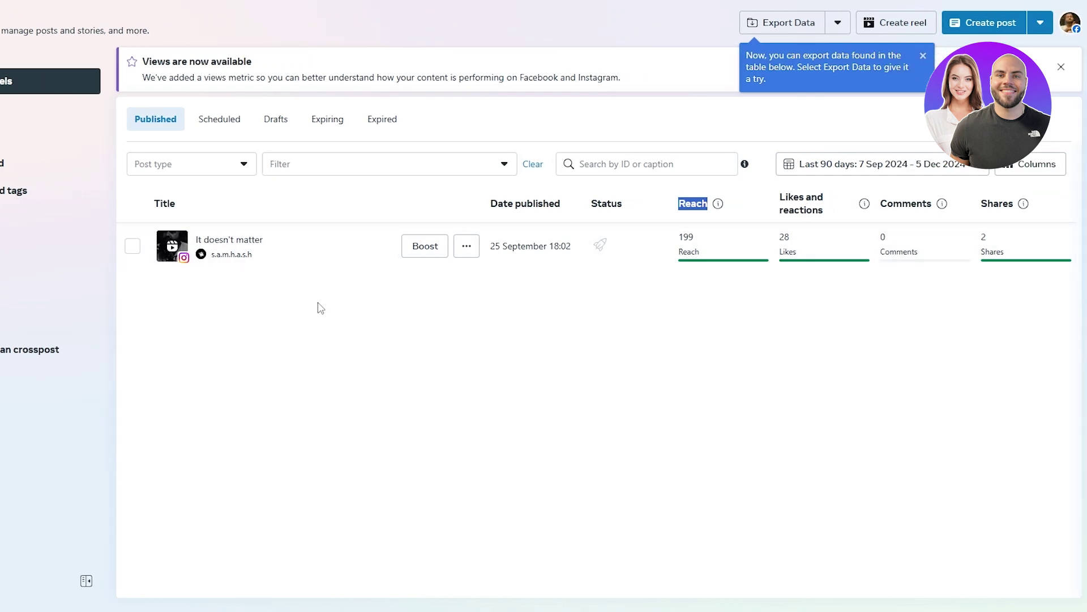
Open the boost setup for the "It doesn't matter" reel and examine its goal, schedule, daily budget and placement options
{"action": "left_click", "coordinate": [447, 249]}
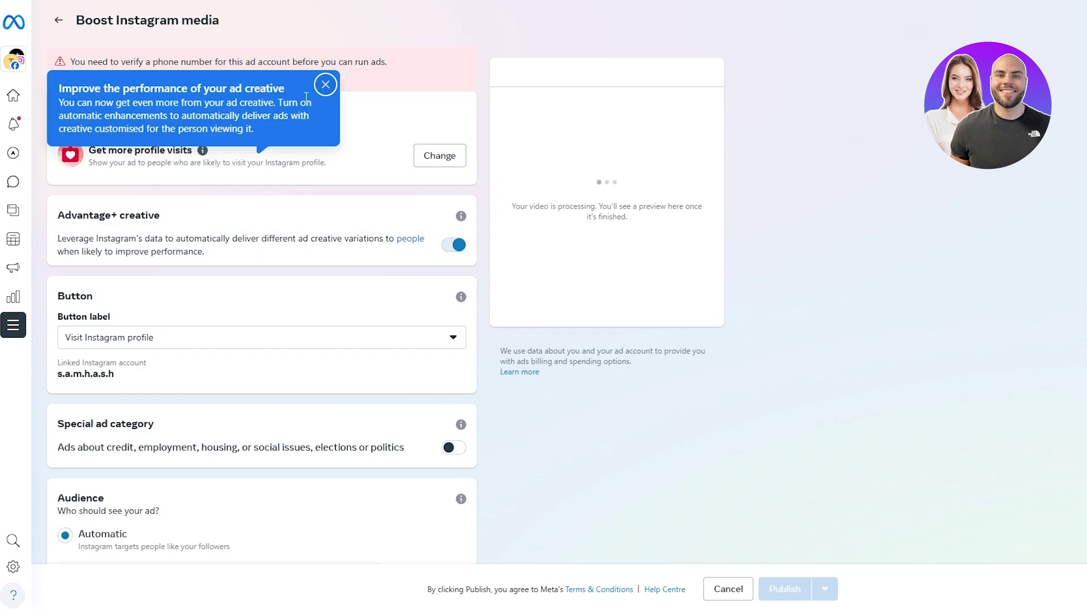
{"action": "left_click", "coordinate": [321, 90]}
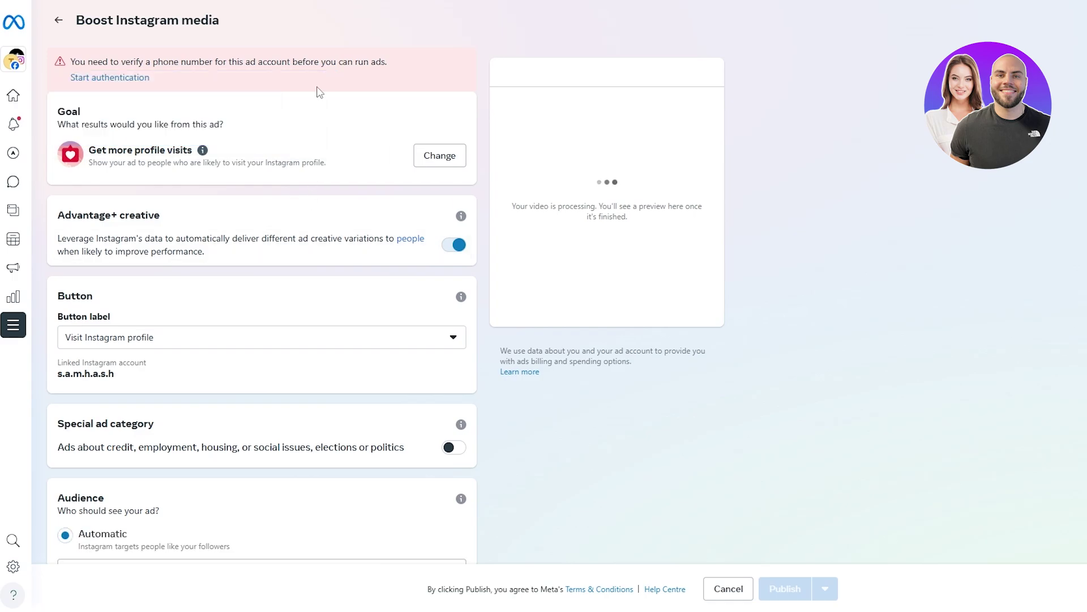
{"action": "scroll", "coordinate": [189, 260], "scroll_direction": "down", "scroll_amount": 9}
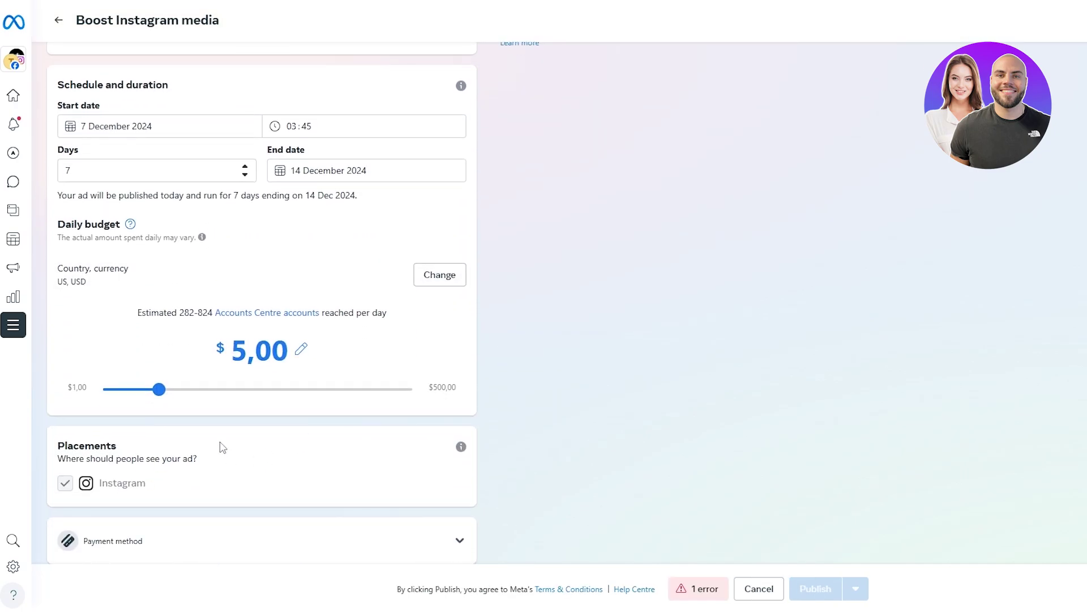
{"action": "left_click_drag", "start_coordinate": [219, 343], "coordinate": [233, 344]}
{"action": "left_click", "coordinate": [779, 330]}
{"action": "scroll", "coordinate": [618, 255], "scroll_direction": "up", "scroll_amount": 3}
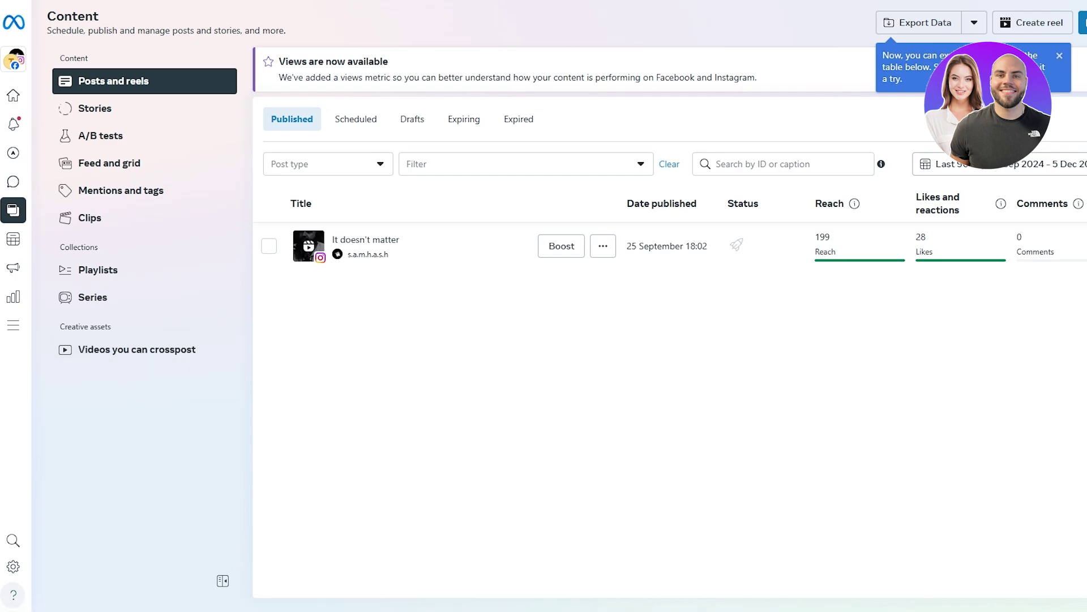
Dismiss the export tip, start a new reel and add the ssstik.io_@scalingstories video to it
{"action": "left_click", "coordinate": [1059, 56]}
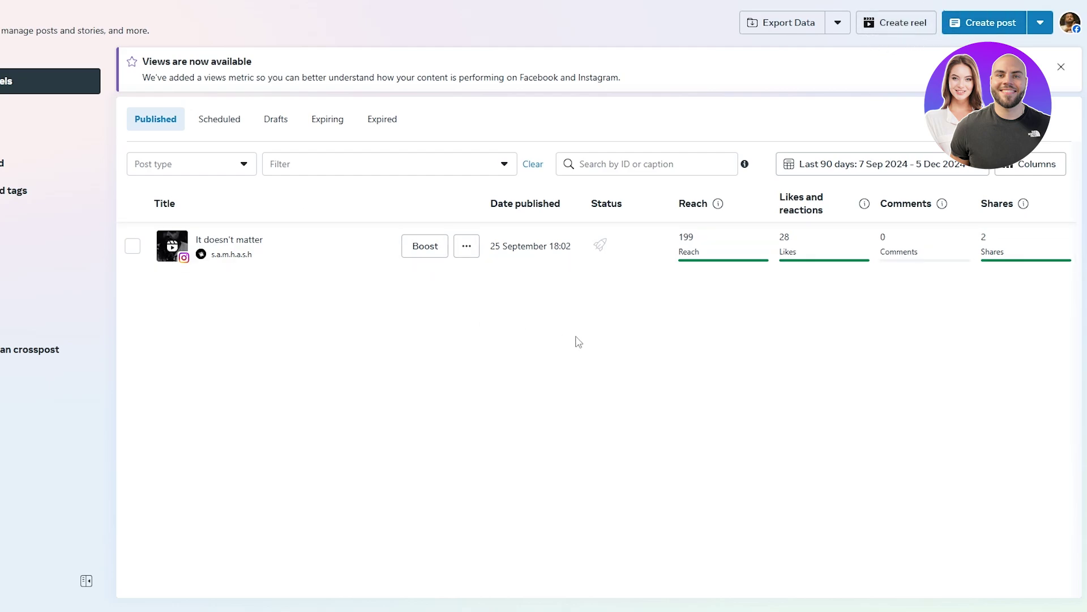
{"action": "left_click", "coordinate": [919, 28]}
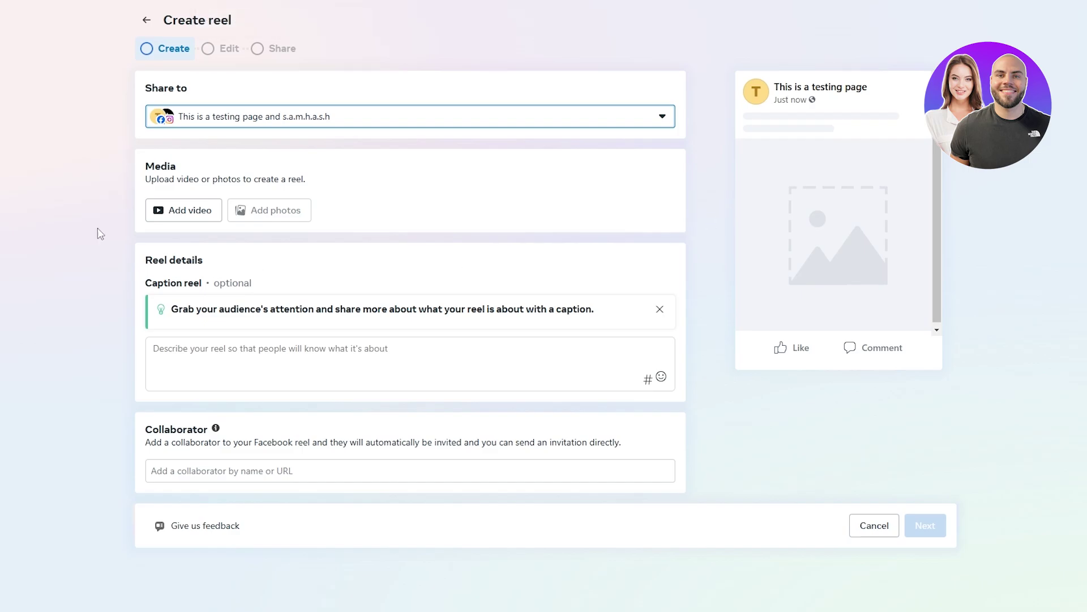
{"action": "left_click", "coordinate": [198, 216]}
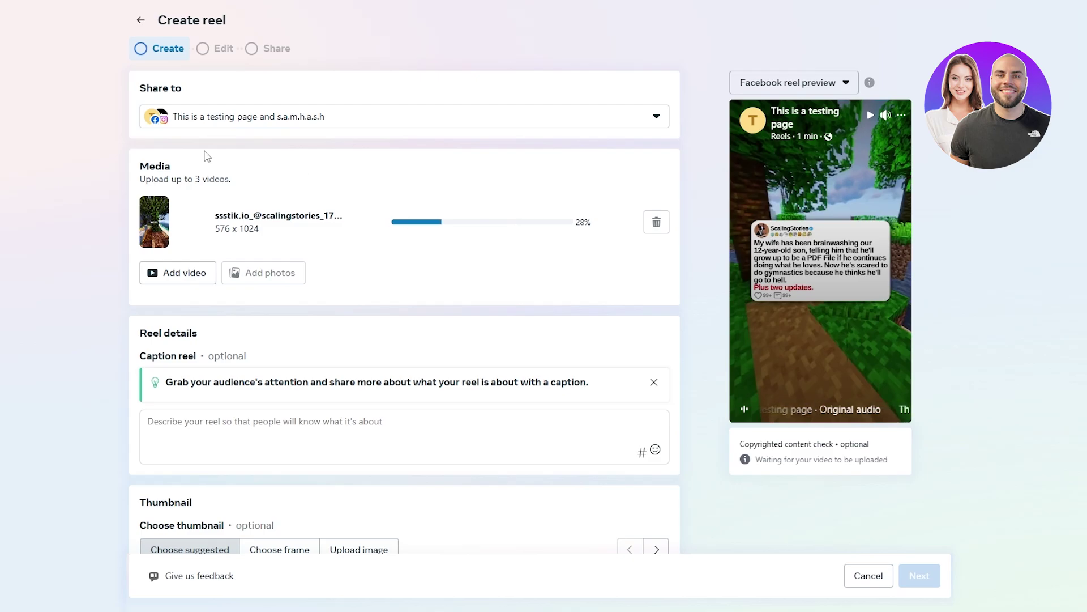
Set the reel to be shared only to the Instagram account by deselecting "This is a testing page"
{"action": "left_click", "coordinate": [183, 127]}
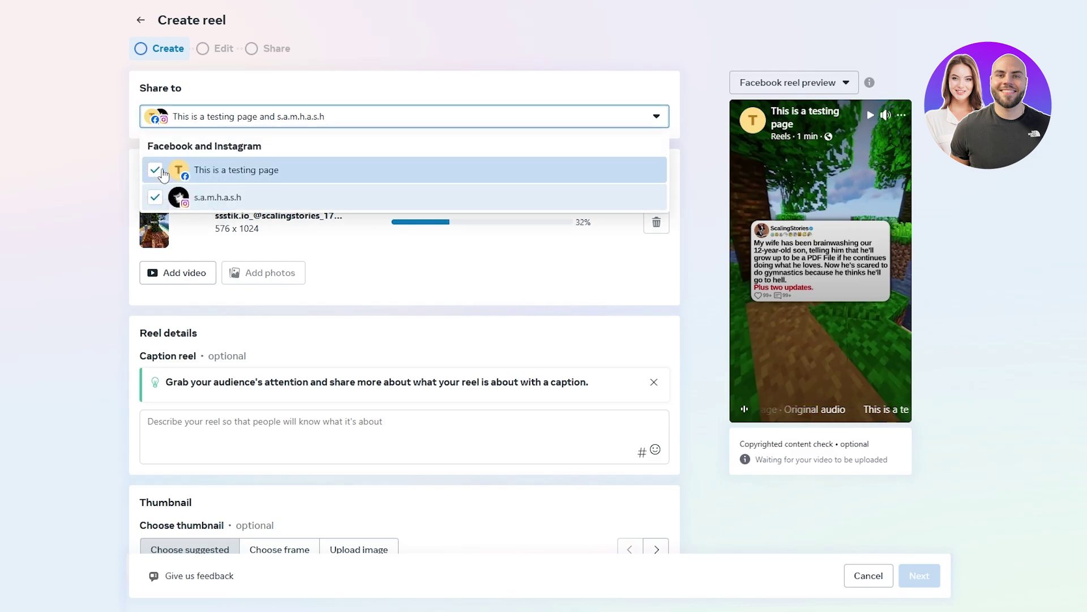
{"action": "left_click", "coordinate": [160, 171]}
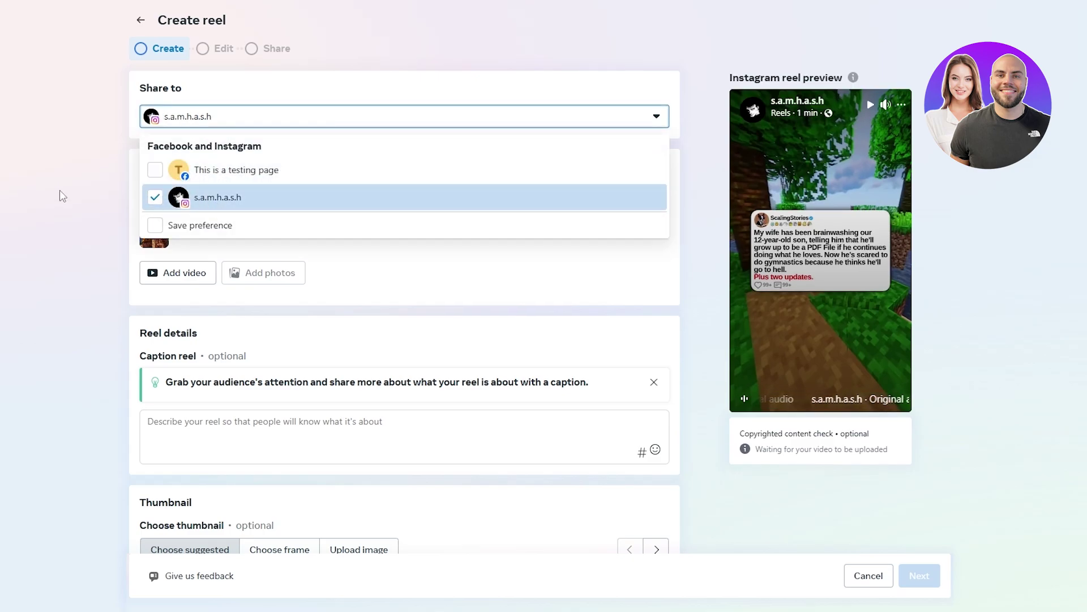
{"action": "left_click", "coordinate": [296, 134]}
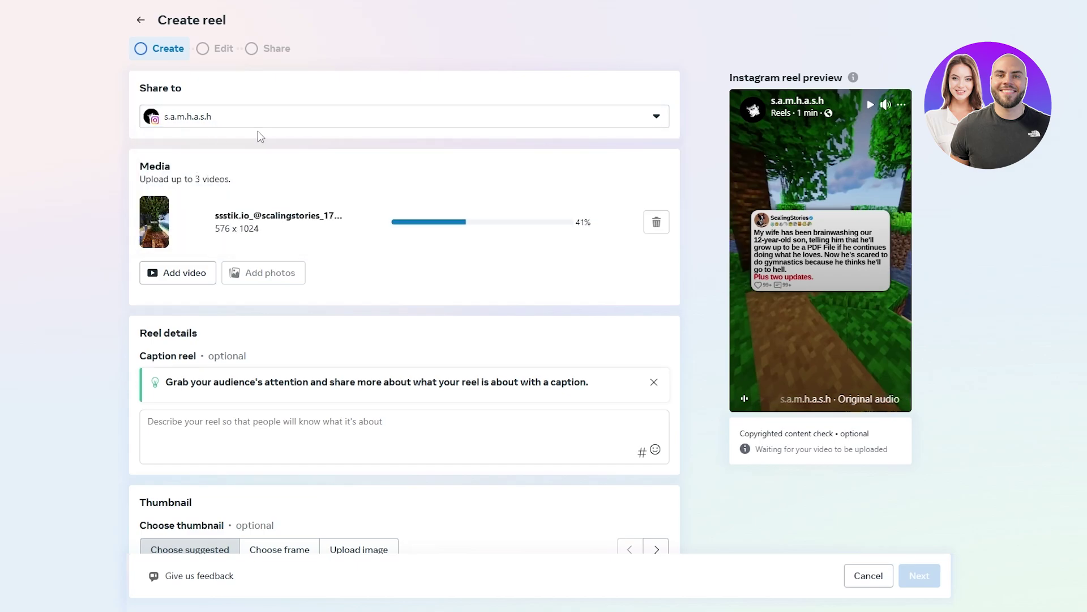
{"action": "left_click", "coordinate": [169, 126]}
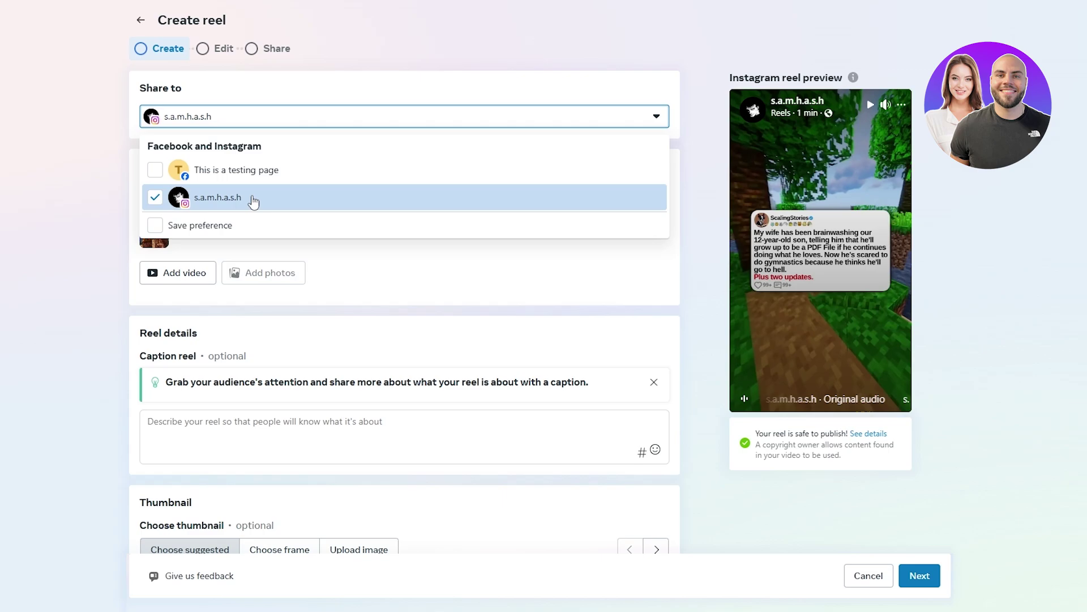
{"action": "left_click", "coordinate": [82, 204]}
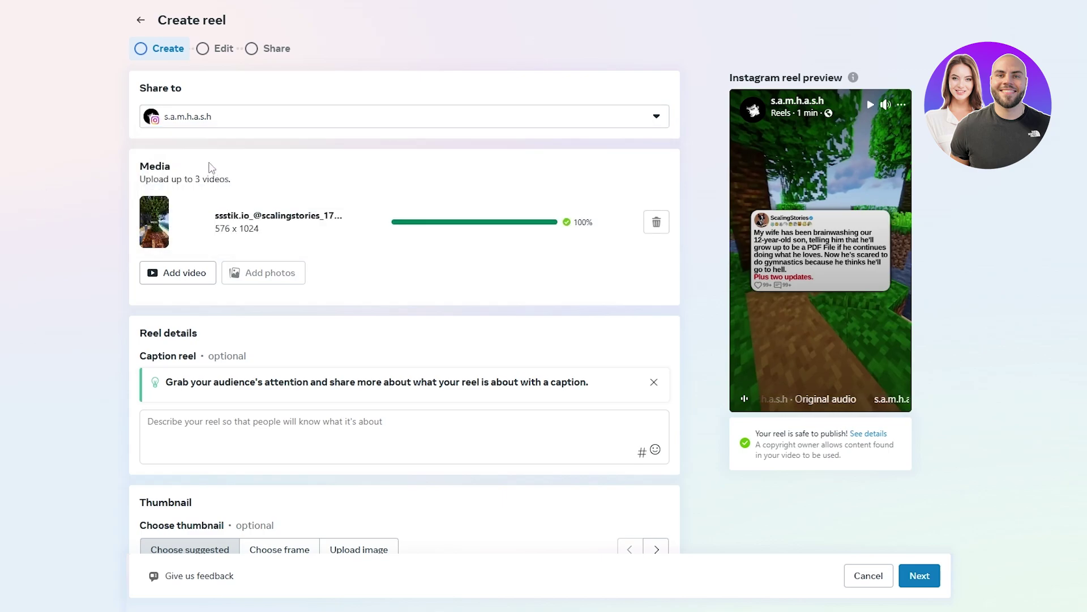
Caption the reel with the text starting "u/ThrowRAicecream My wife has been brainwashing our 12-year-old son" and select the first suggested thumbnail
{"action": "scroll", "coordinate": [211, 168], "scroll_direction": "down", "scroll_amount": 3}
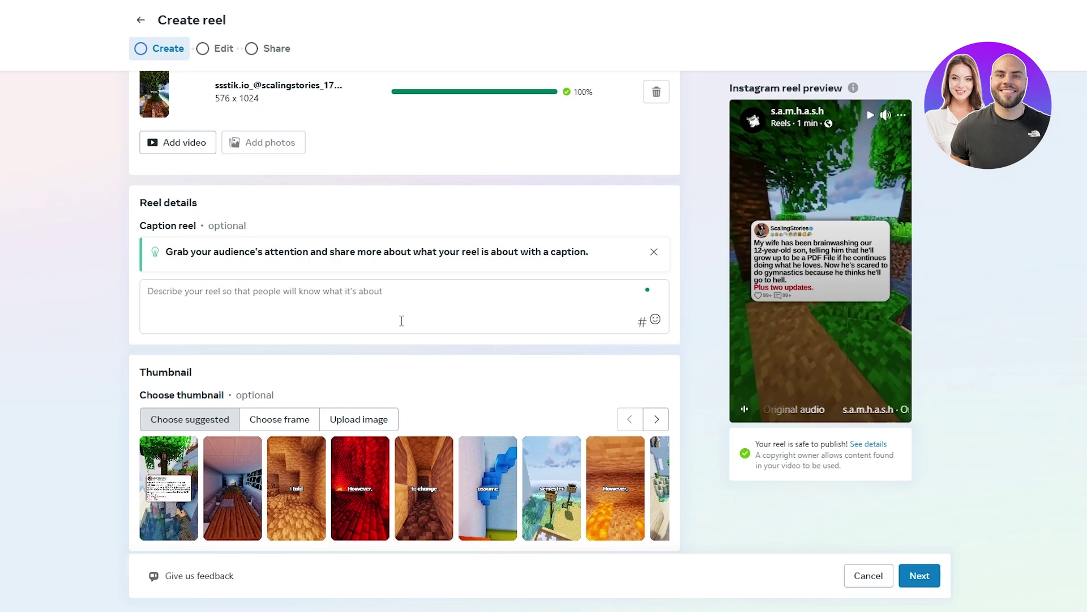
{"action": "left_click", "coordinate": [236, 316]}
{"action": "type", "text": "u/ThrowRAicecream My wife has been brainwashing our 12-year-old son, telling him that he'll grow up to be a PDF File if he continues doing what he loves. Now he's scared to do gymnastics because he thinks he'll go to hell. Plus two updates."}
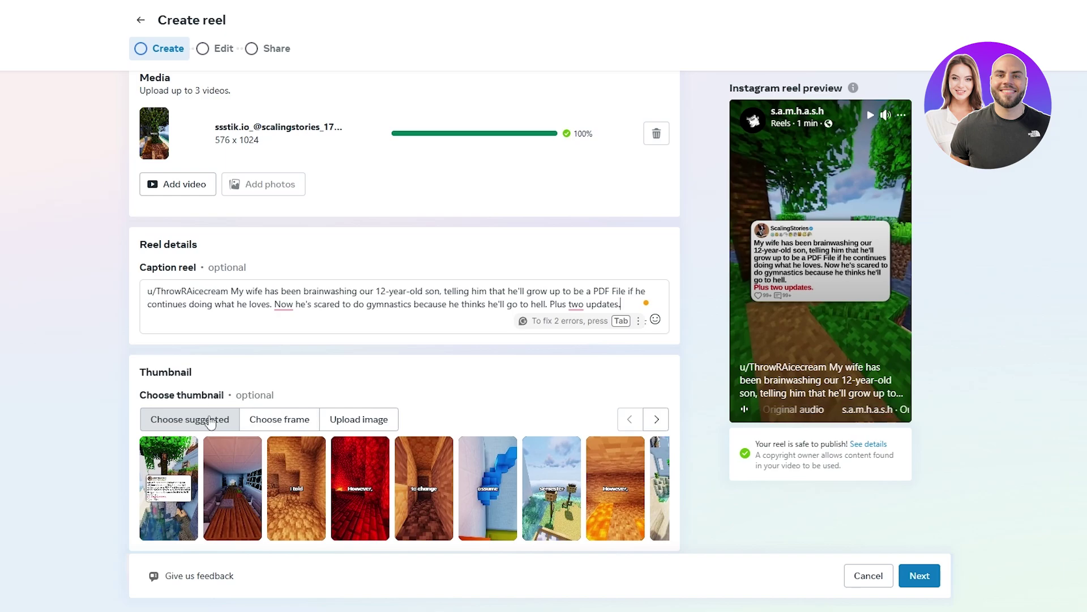
{"action": "left_click", "coordinate": [180, 484]}
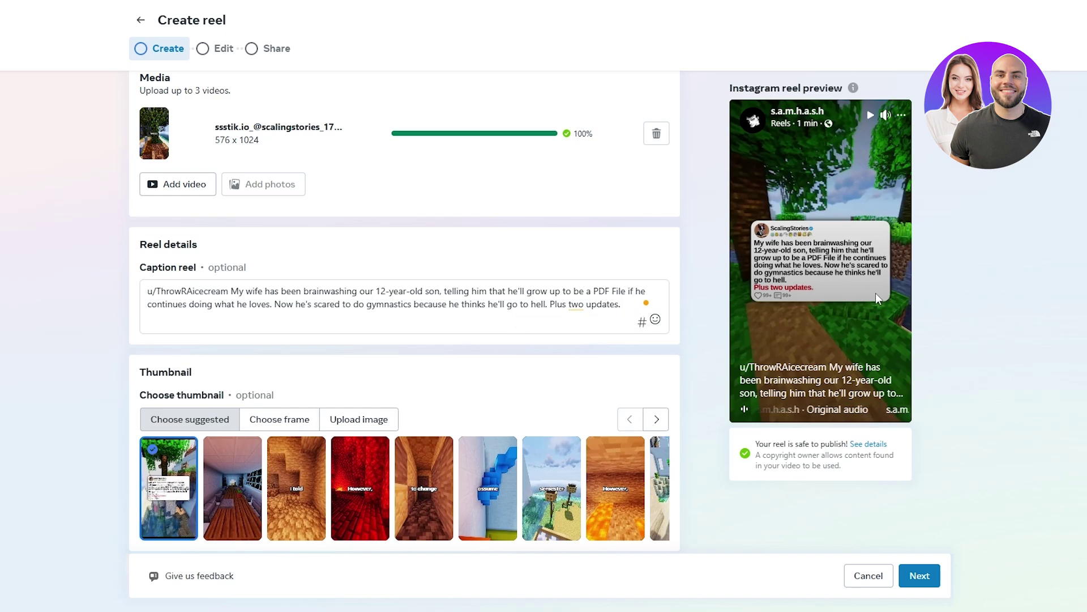
{"action": "scroll", "coordinate": [526, 360], "scroll_direction": "up", "scroll_amount": 2}
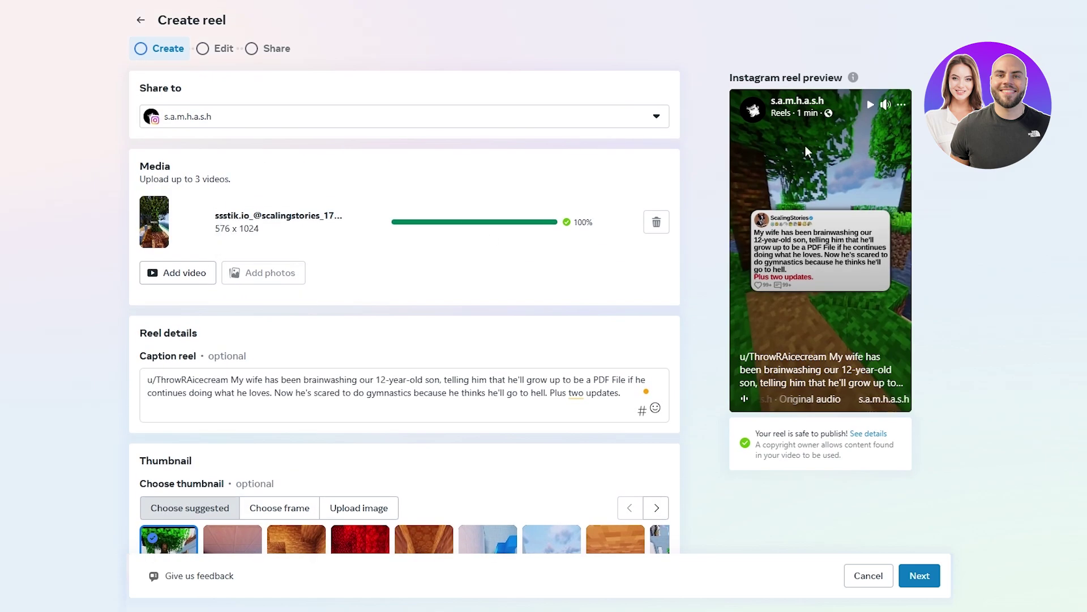
Review the reel's share target, media, caption and thumbnail, and continue to the editing stage
{"action": "scroll", "coordinate": [573, 313], "scroll_direction": "down", "scroll_amount": 2}
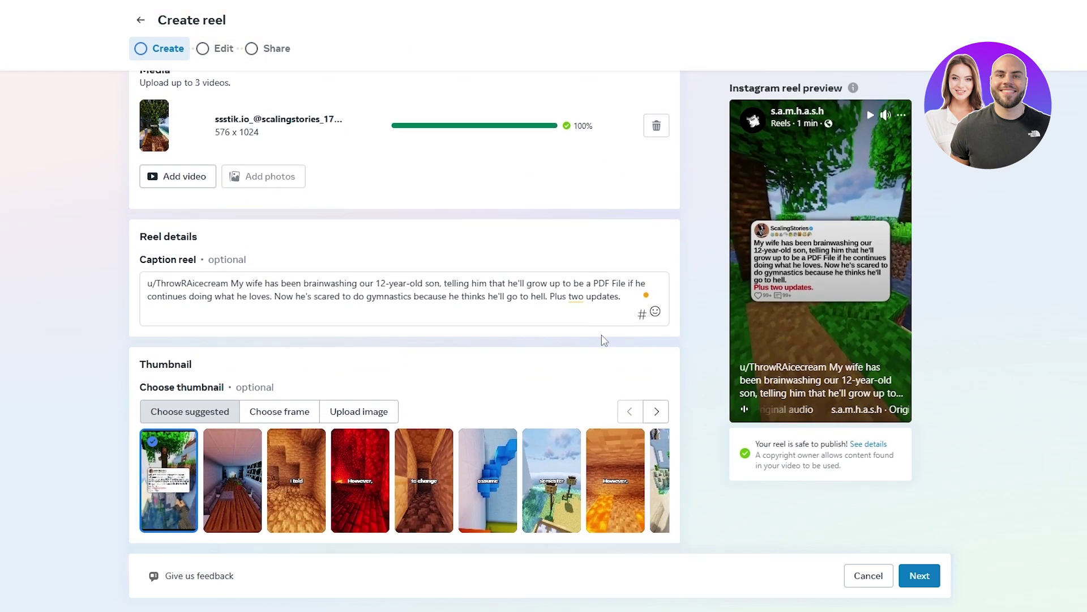
{"action": "scroll", "coordinate": [602, 338], "scroll_direction": "up", "scroll_amount": 2}
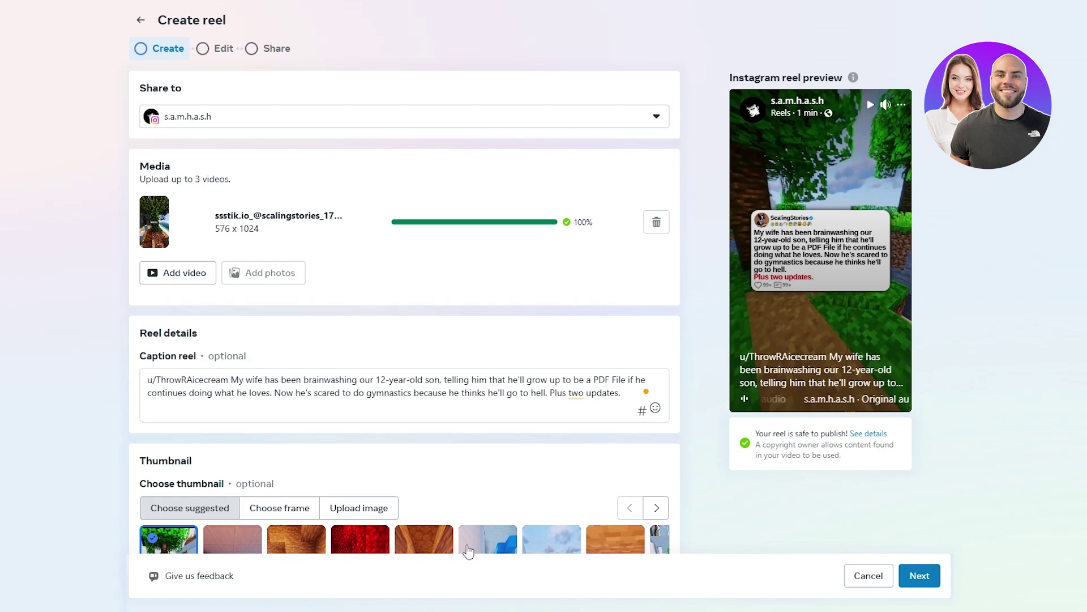
{"action": "scroll", "coordinate": [641, 320], "scroll_direction": "down", "scroll_amount": 2}
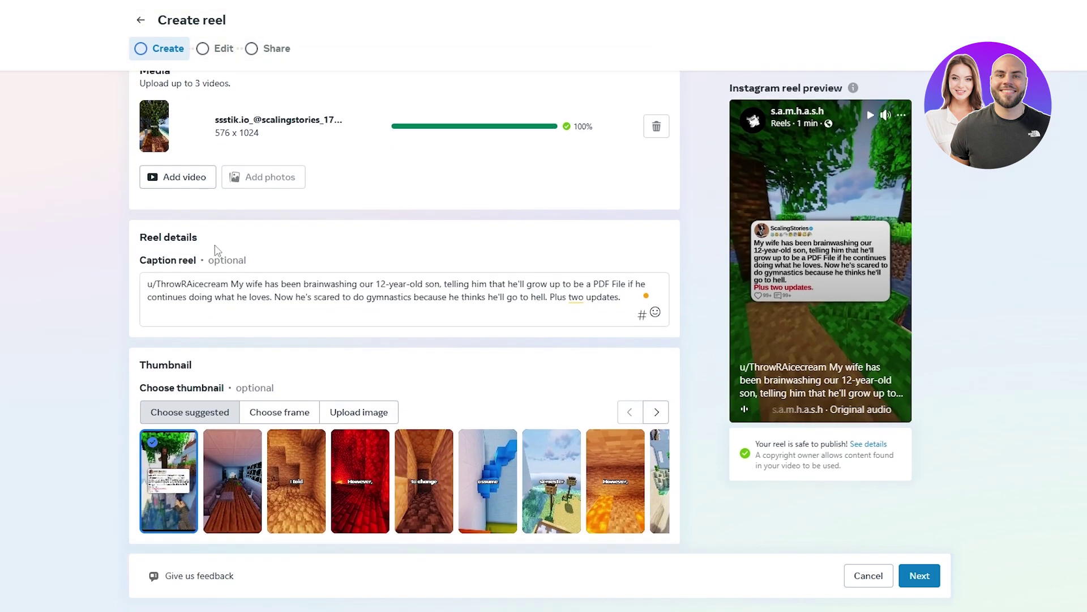
{"action": "scroll", "coordinate": [215, 249], "scroll_direction": "up", "scroll_amount": 2}
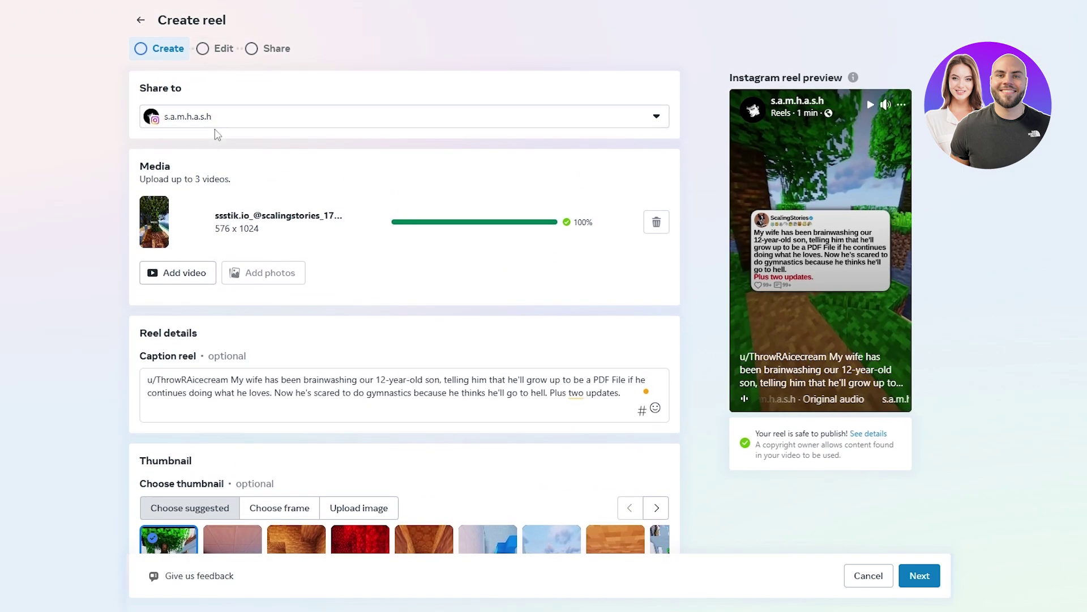
{"action": "scroll", "coordinate": [217, 134], "scroll_direction": "down", "scroll_amount": 1}
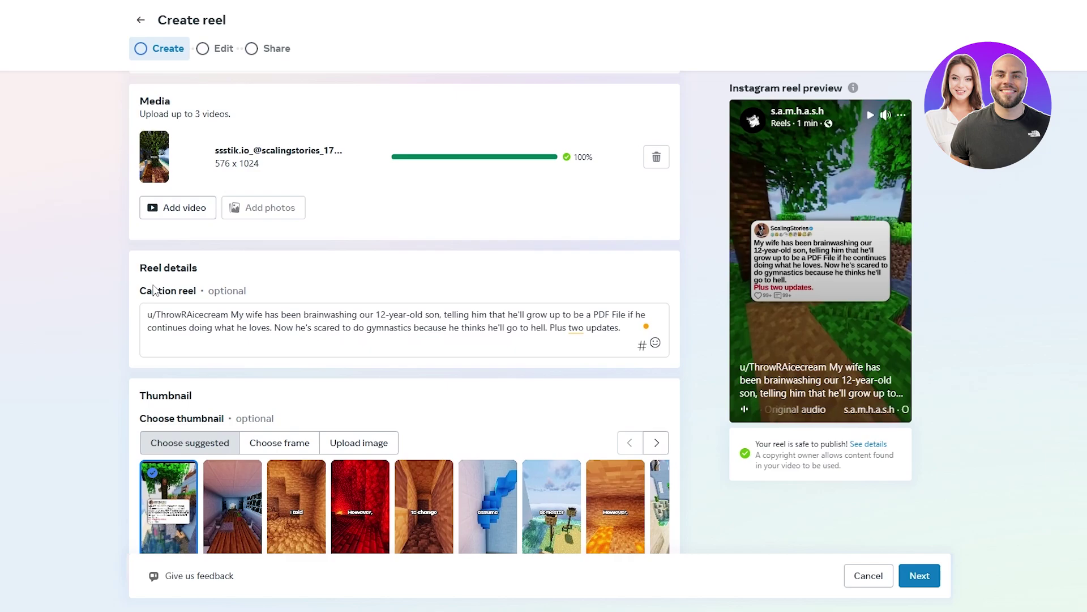
{"action": "triple_click", "coordinate": [289, 324]}
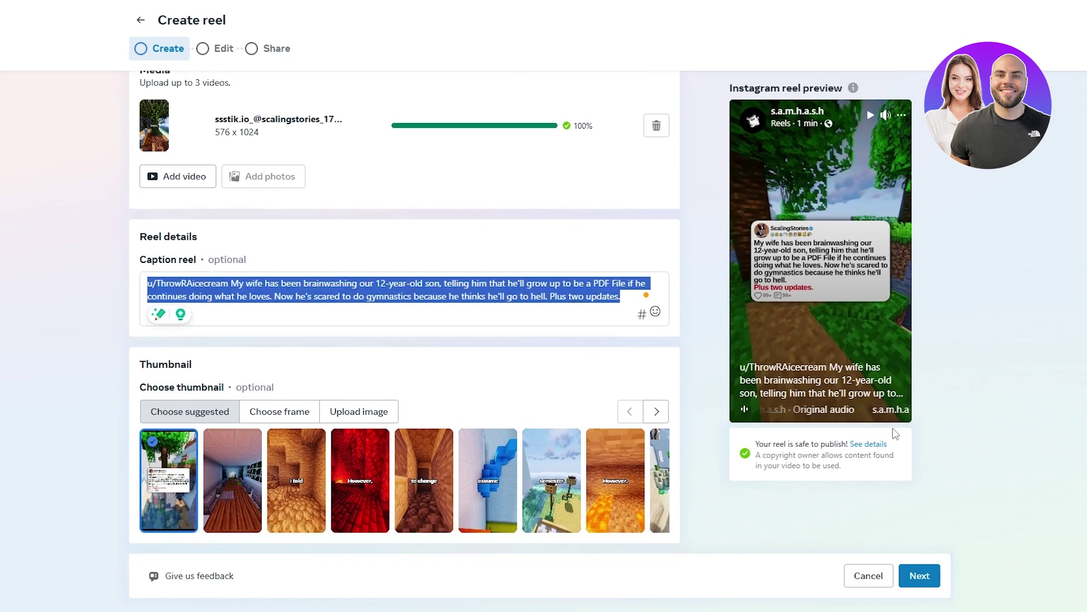
{"action": "left_click", "coordinate": [918, 576]}
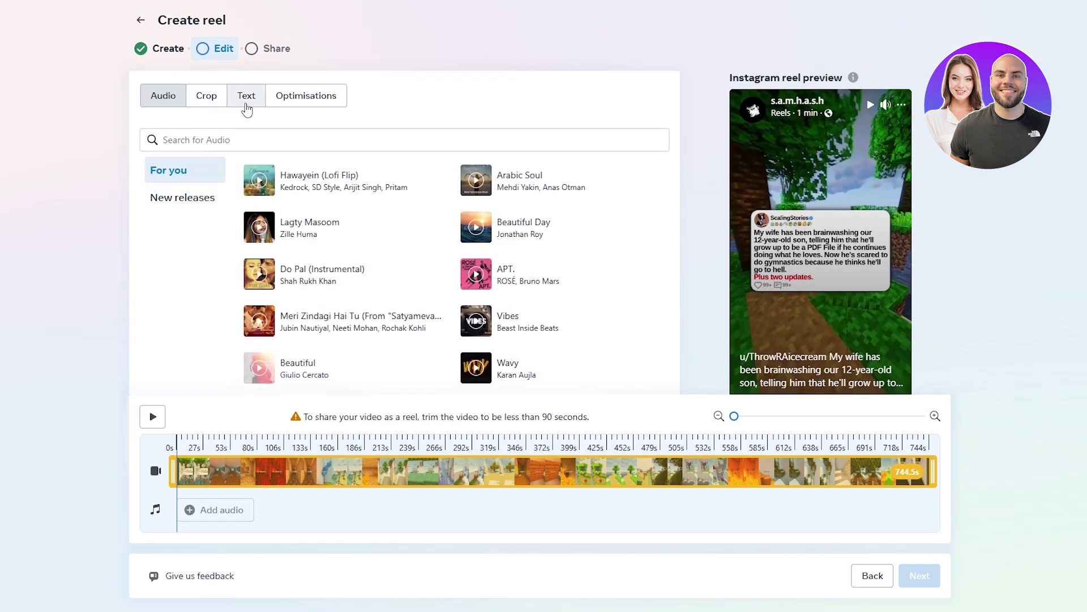
Examine the reel's text, audio optimisation, music and crop options in the editing stage
{"action": "left_click", "coordinate": [246, 108]}
{"action": "left_click", "coordinate": [237, 145]}
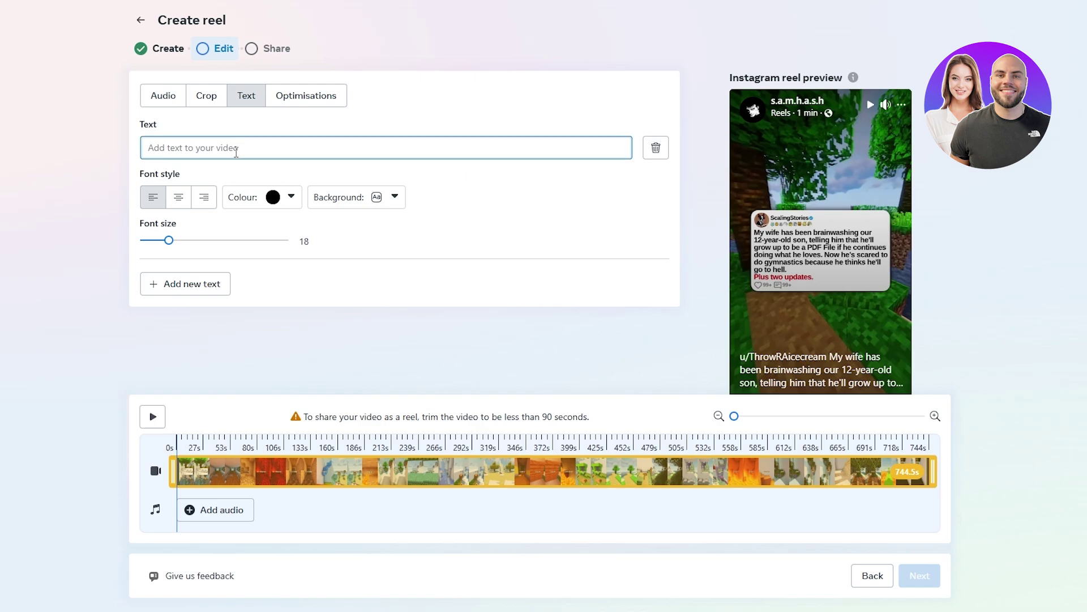
{"action": "left_click", "coordinate": [286, 101]}
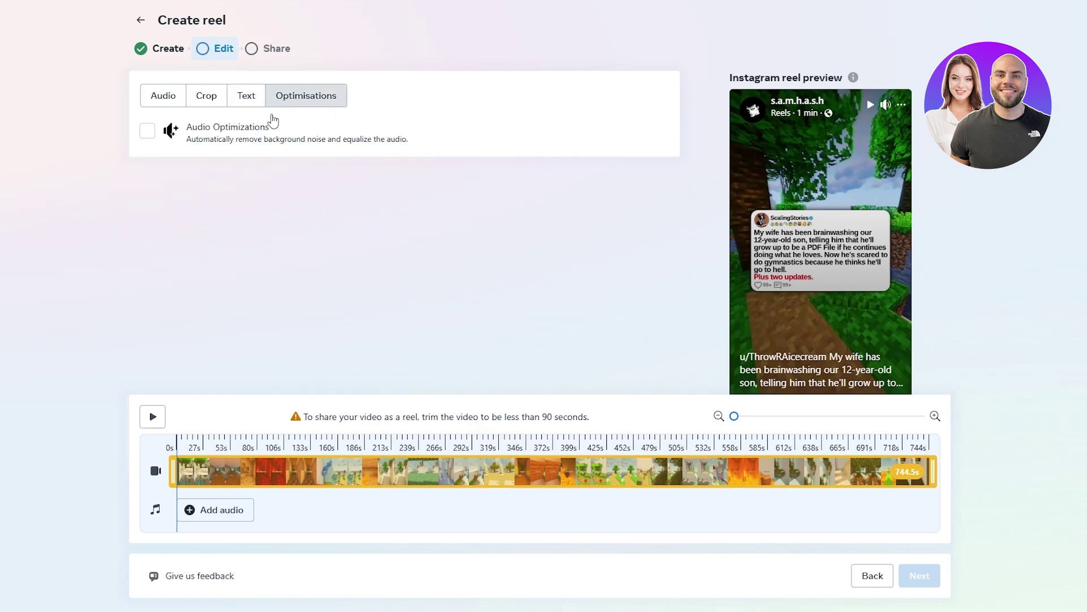
{"action": "left_click", "coordinate": [232, 142]}
{"action": "left_click", "coordinate": [231, 142]}
{"action": "left_click", "coordinate": [147, 101]}
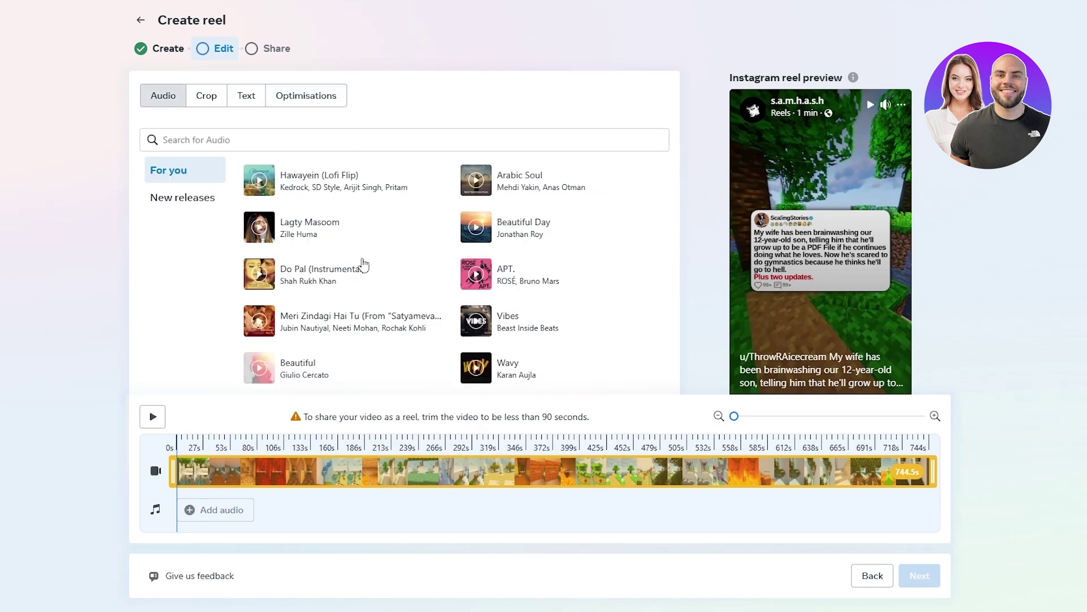
{"action": "scroll", "coordinate": [449, 388], "scroll_direction": "down", "scroll_amount": 5}
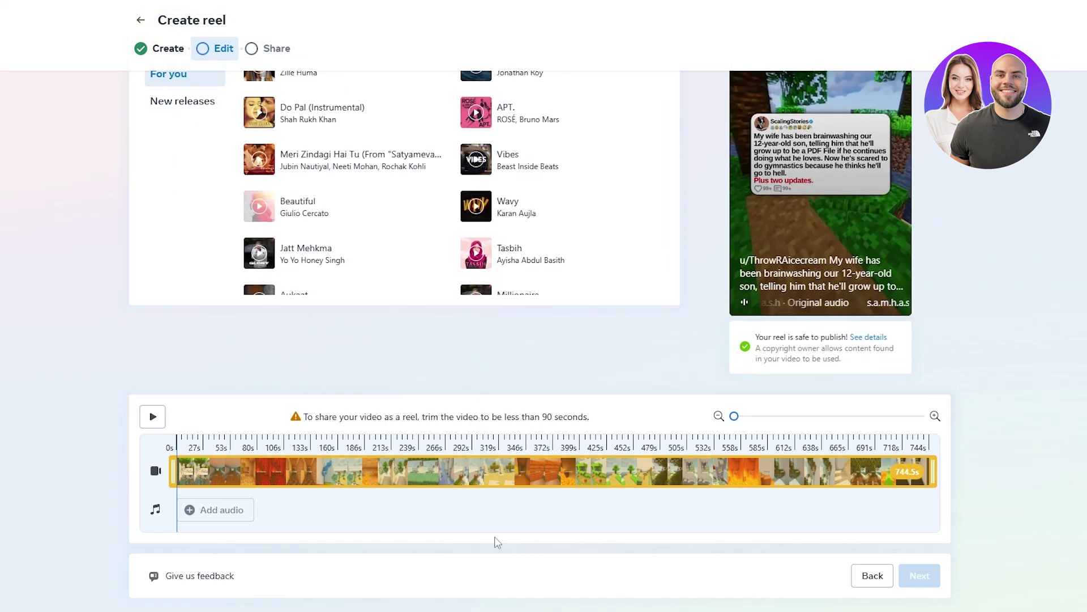
{"action": "scroll", "coordinate": [529, 296], "scroll_direction": "up", "scroll_amount": 2}
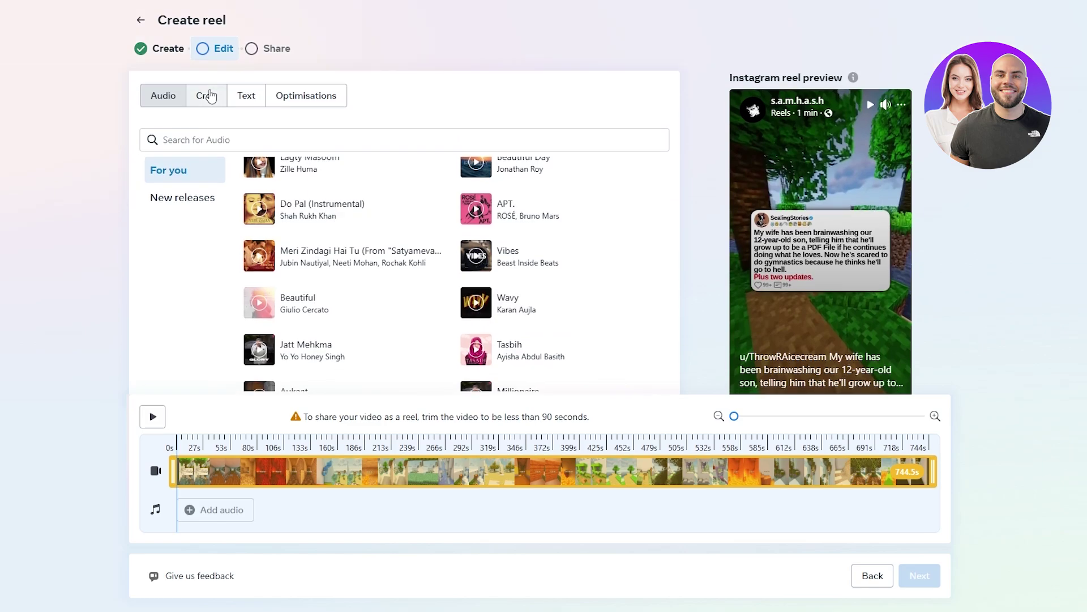
{"action": "left_click", "coordinate": [209, 97]}
{"action": "left_click", "coordinate": [306, 95]}
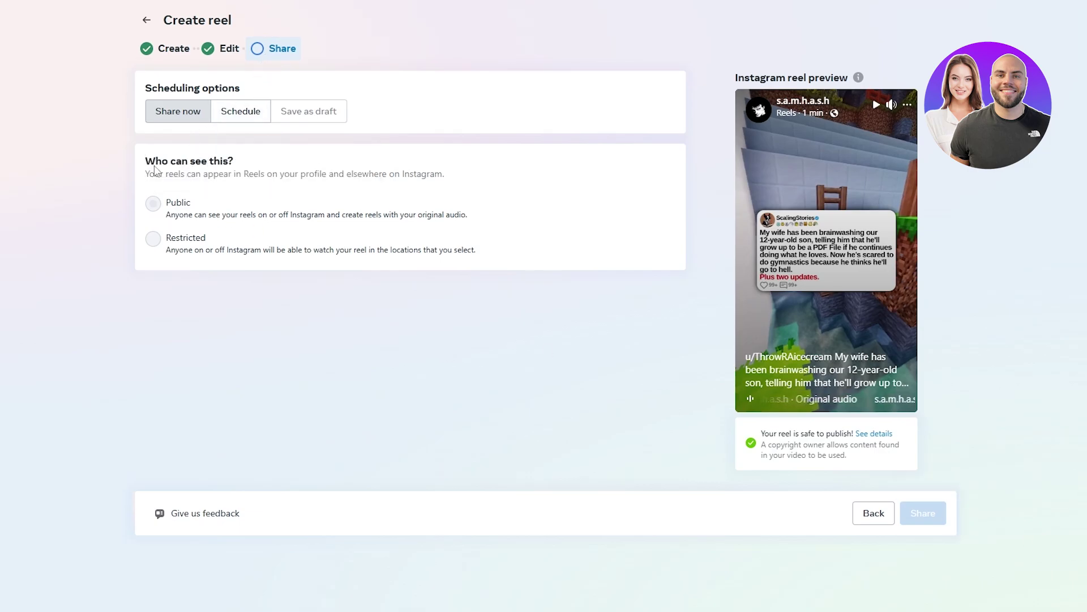
Set the reel to be scheduled instead of shared immediately, and return to the editing stage
{"action": "left_click_drag", "start_coordinate": [145, 161], "coordinate": [207, 163]}
{"action": "mouse_move", "coordinate": [148, 205]}
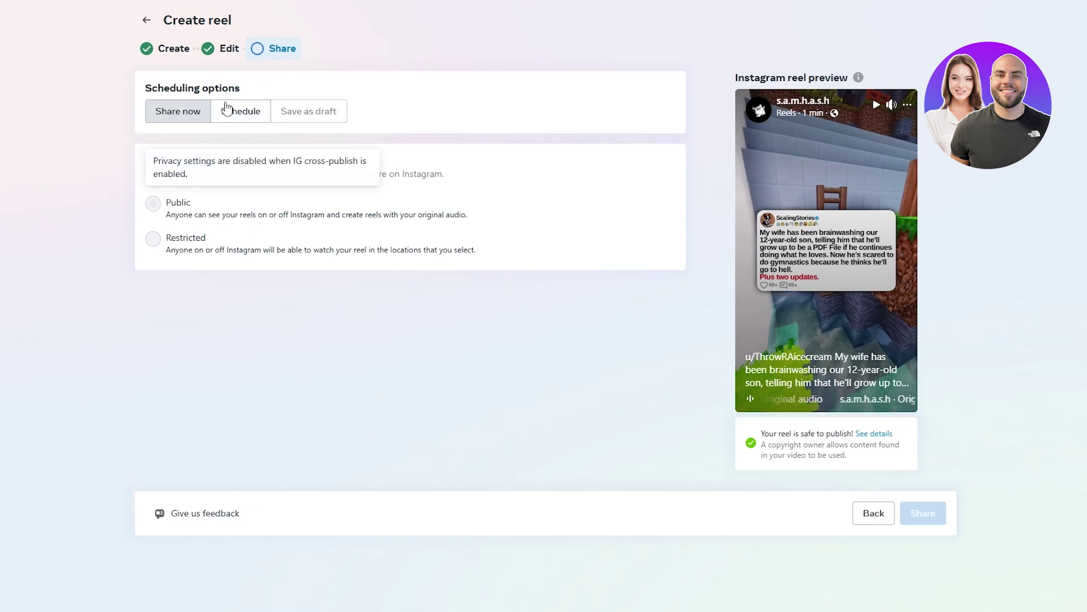
{"action": "left_click", "coordinate": [241, 111]}
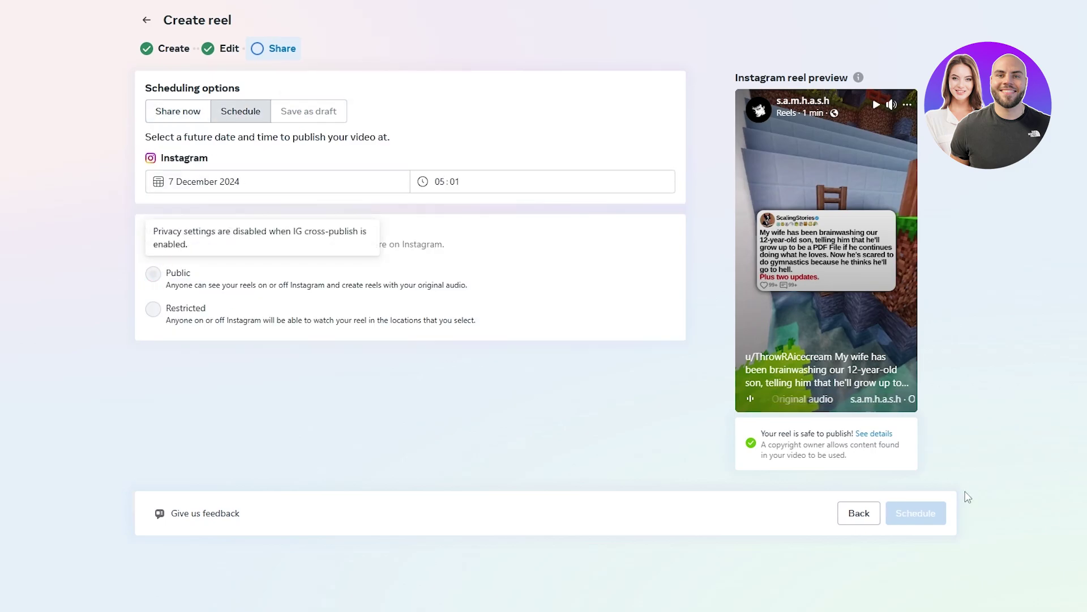
{"action": "left_click", "coordinate": [859, 512]}
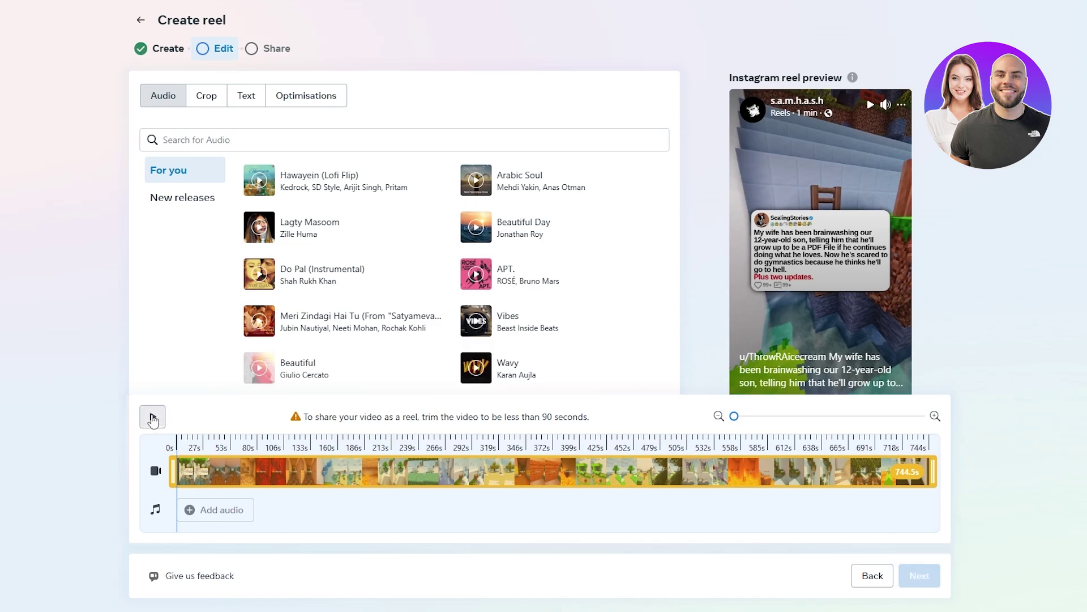
Play the video briefly and look through the reel's crop and audio options
{"action": "left_click", "coordinate": [154, 417]}
{"action": "left_click", "coordinate": [156, 420]}
{"action": "left_click", "coordinate": [216, 101]}
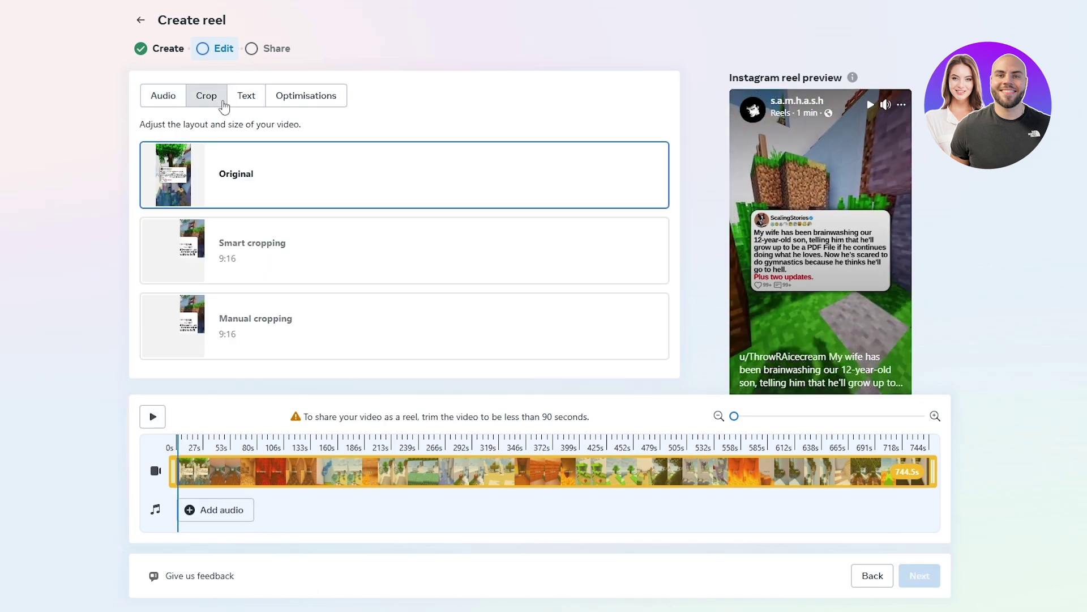
{"action": "left_click", "coordinate": [164, 95]}
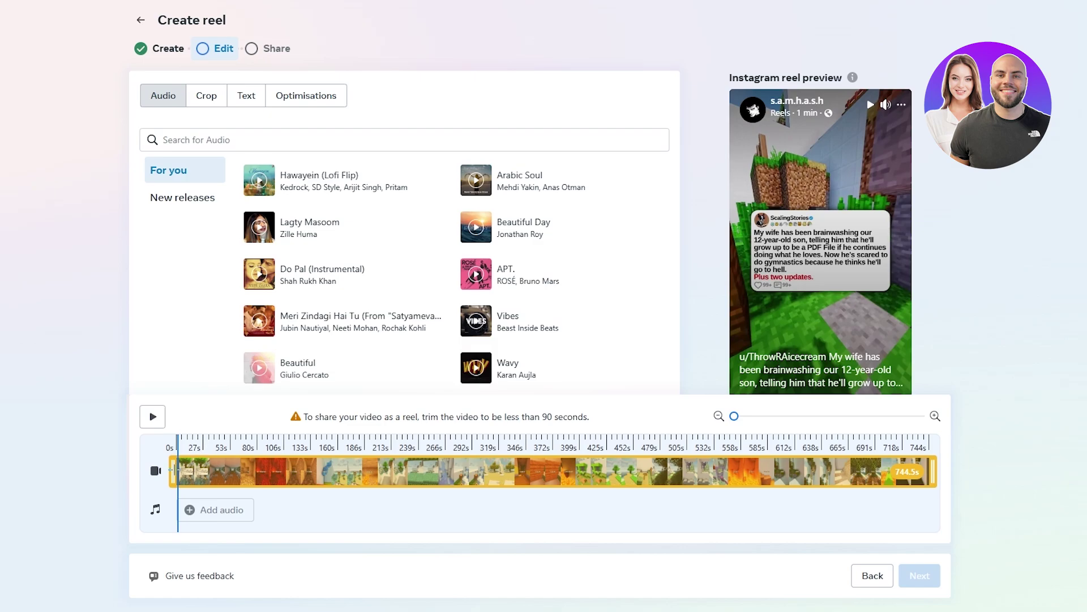
Trim the video to about 88.9 seconds and schedule the Instagram reel for 7 December 2024 at 05:01
{"action": "left_click_drag", "start_coordinate": [935, 472], "coordinate": [271, 512]}
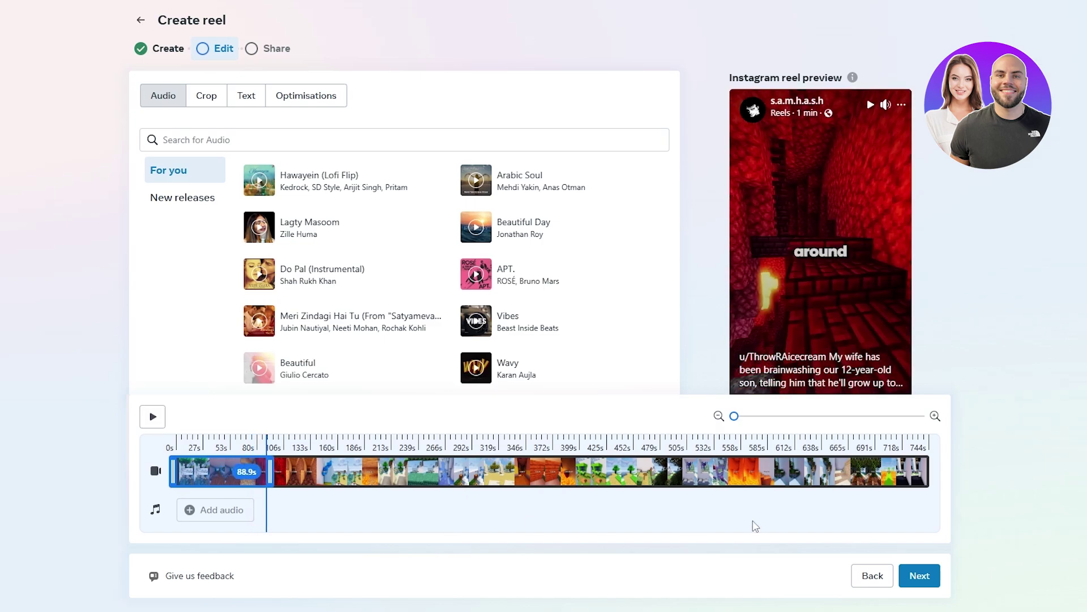
{"action": "left_click", "coordinate": [918, 576]}
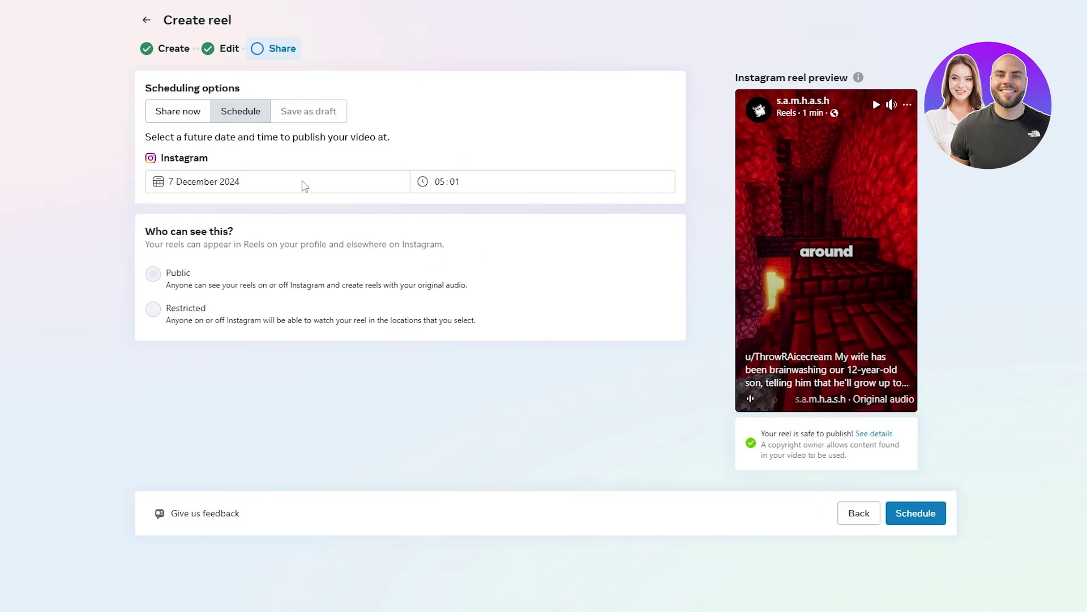
{"action": "mouse_move", "coordinate": [161, 257]}
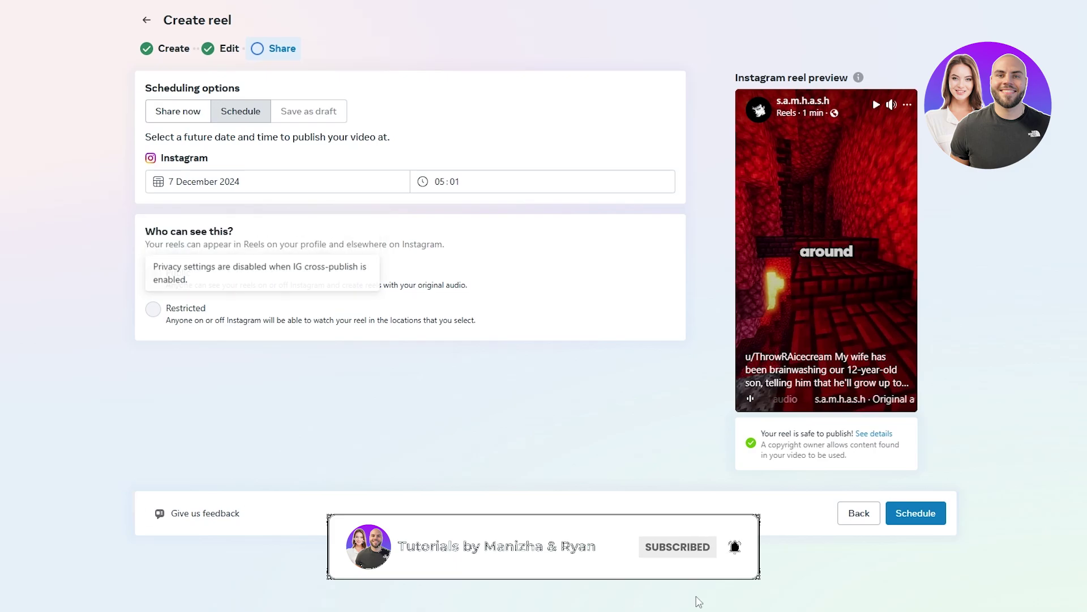
{"action": "left_click", "coordinate": [910, 513]}
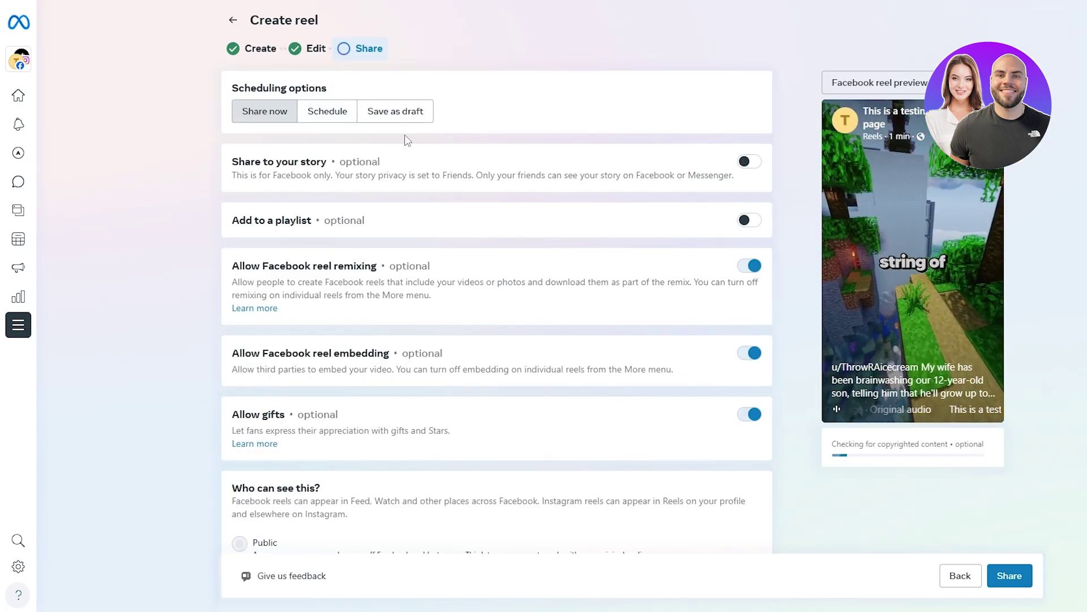
Set the reel for Facebook and Instagram to be scheduled, and review its sharing options
{"action": "left_click", "coordinate": [310, 118]}
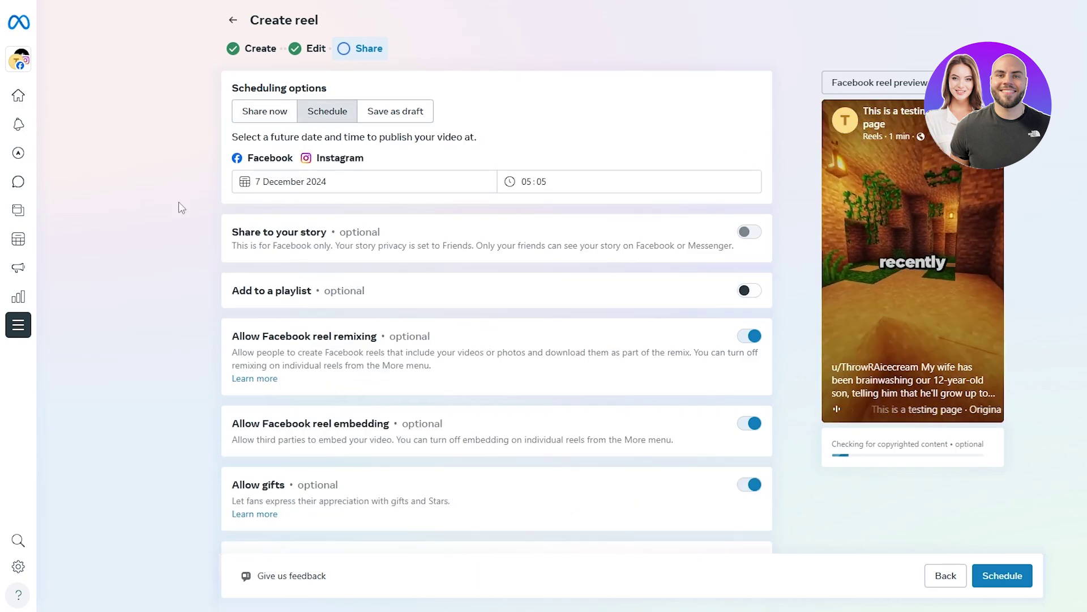
{"action": "triple_click", "coordinate": [252, 159]}
{"action": "right_click", "coordinate": [252, 159]}
{"action": "key", "text": "Escape"}
{"action": "left_click", "coordinate": [371, 165]}
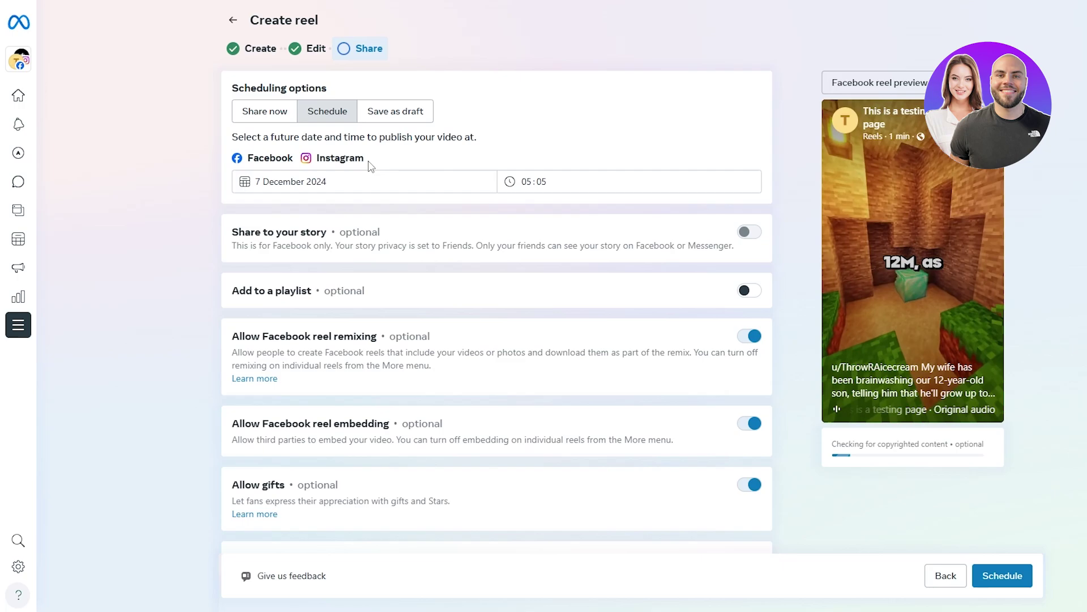
{"action": "scroll", "coordinate": [464, 293], "scroll_direction": "down", "scroll_amount": 3}
{"action": "scroll", "coordinate": [294, 311], "scroll_direction": "up", "scroll_amount": 3}
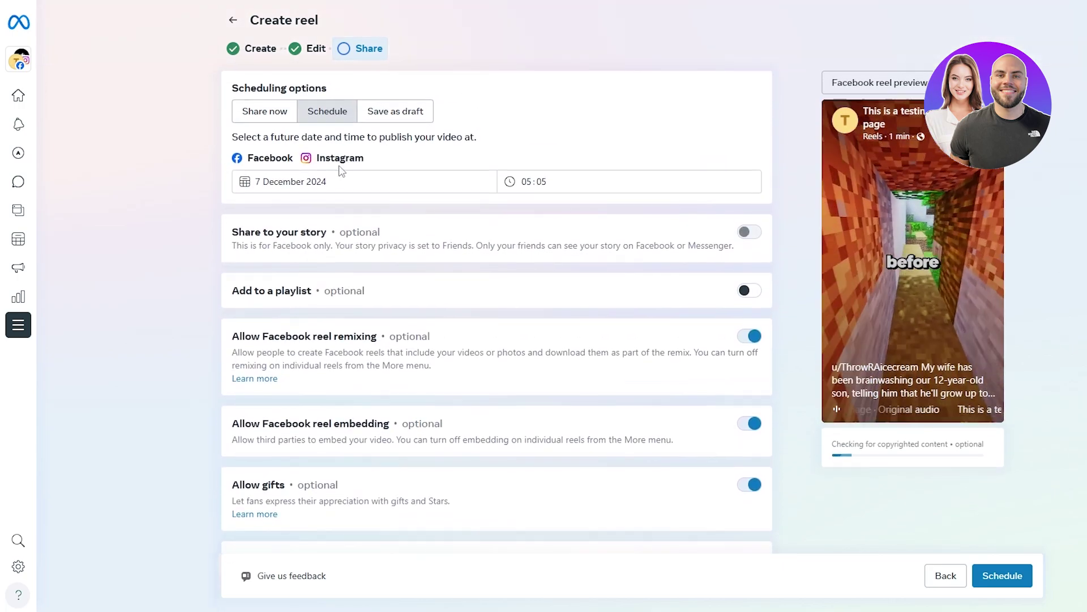
Set the publishing date to 7 December 2024, keep the 05:05 time, and schedule the reel
{"action": "left_click", "coordinate": [377, 184]}
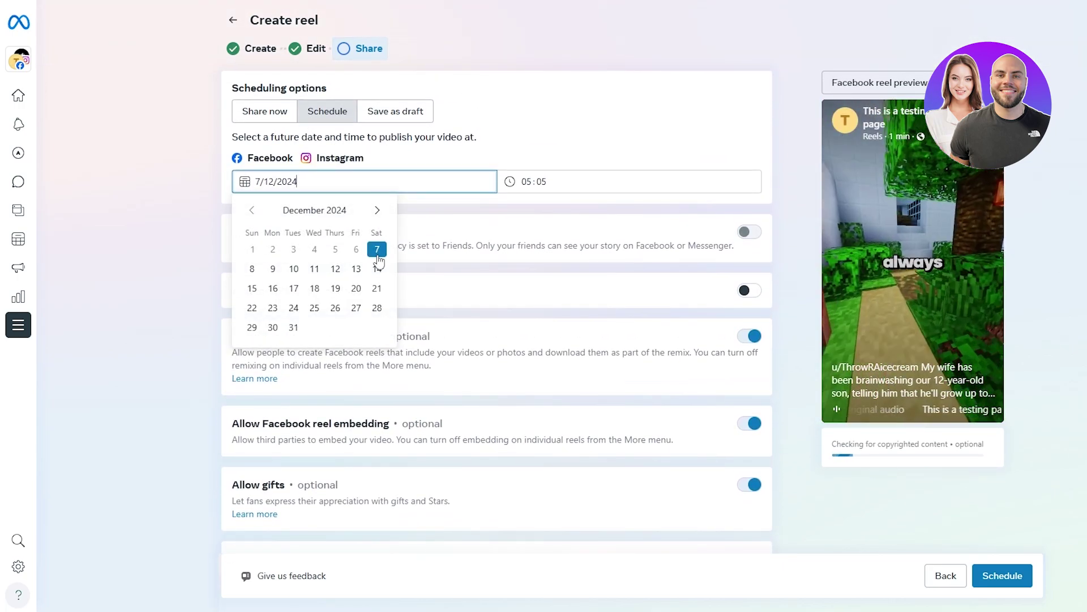
{"action": "left_click", "coordinate": [377, 255]}
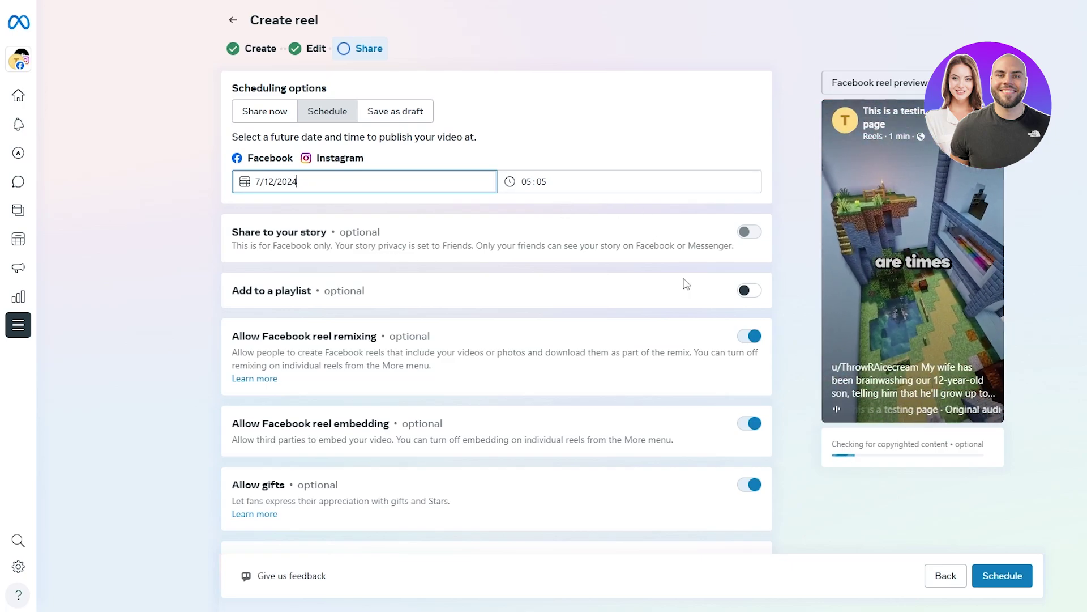
{"action": "left_click", "coordinate": [1003, 580]}
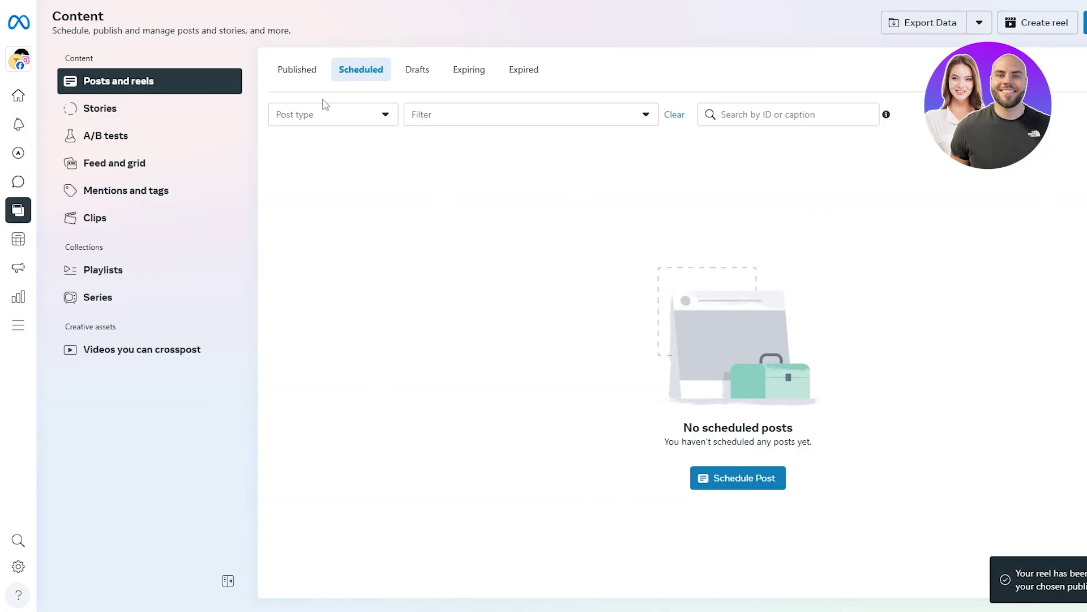
Look through the published posts and check the scheduled reel's entry in the scheduled content
{"action": "left_click", "coordinate": [297, 70]}
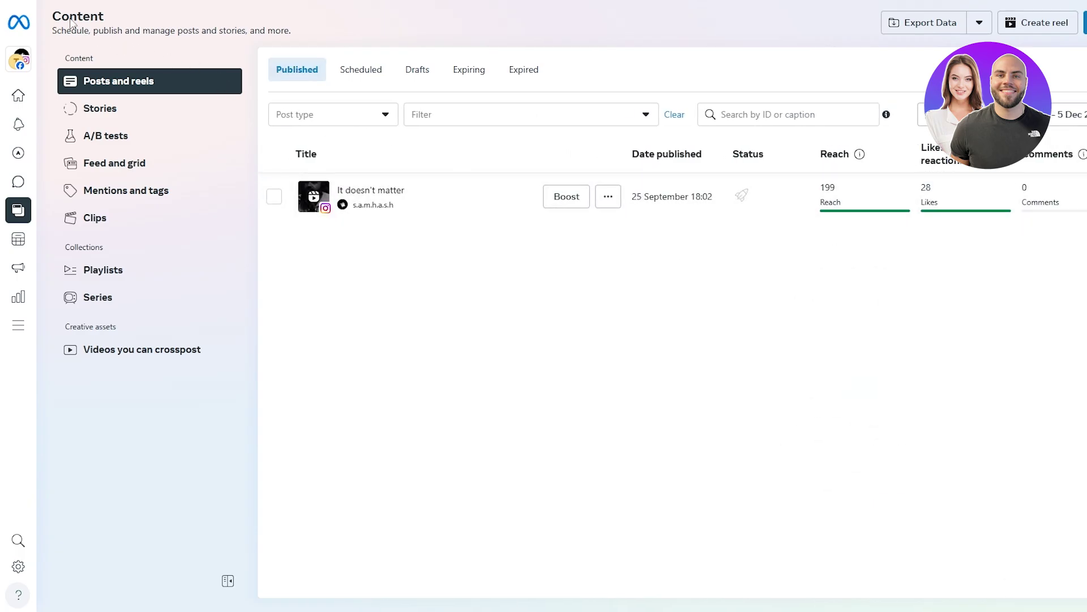
{"action": "left_click", "coordinate": [361, 70]}
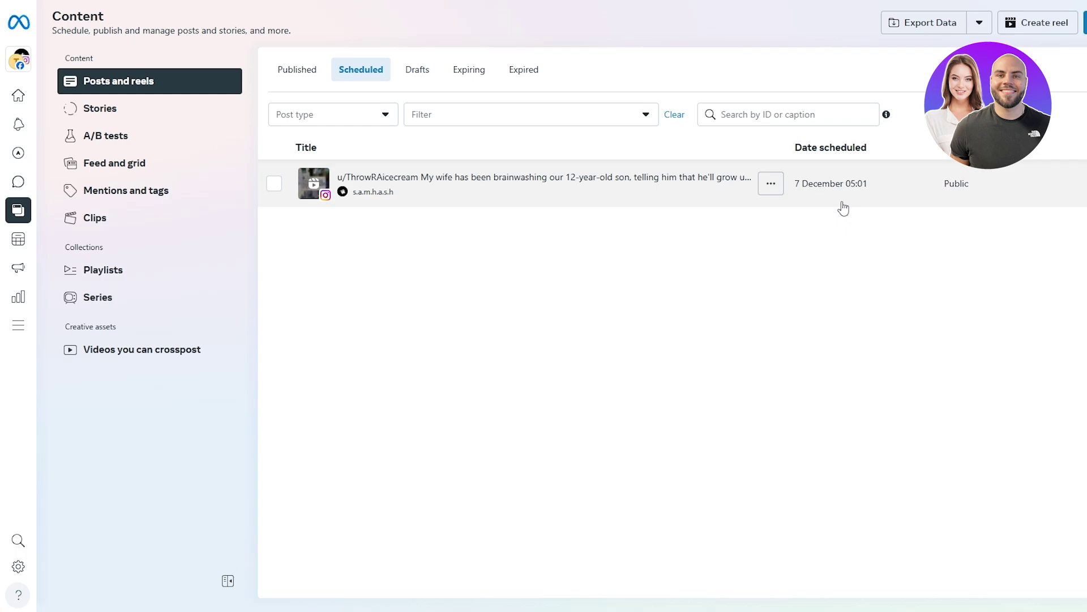
{"action": "key", "text": "ctrl"}
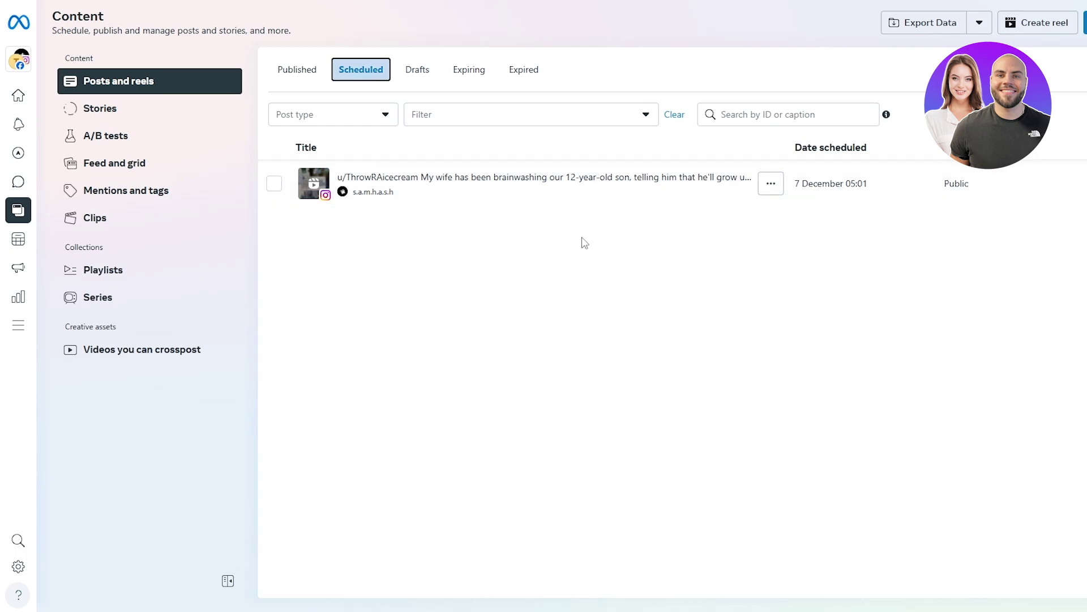
Open the Planner and examine the December 2024 week with its scheduled reel, suggested posting time and goals
{"action": "mouse_move", "coordinate": [11, 229]}
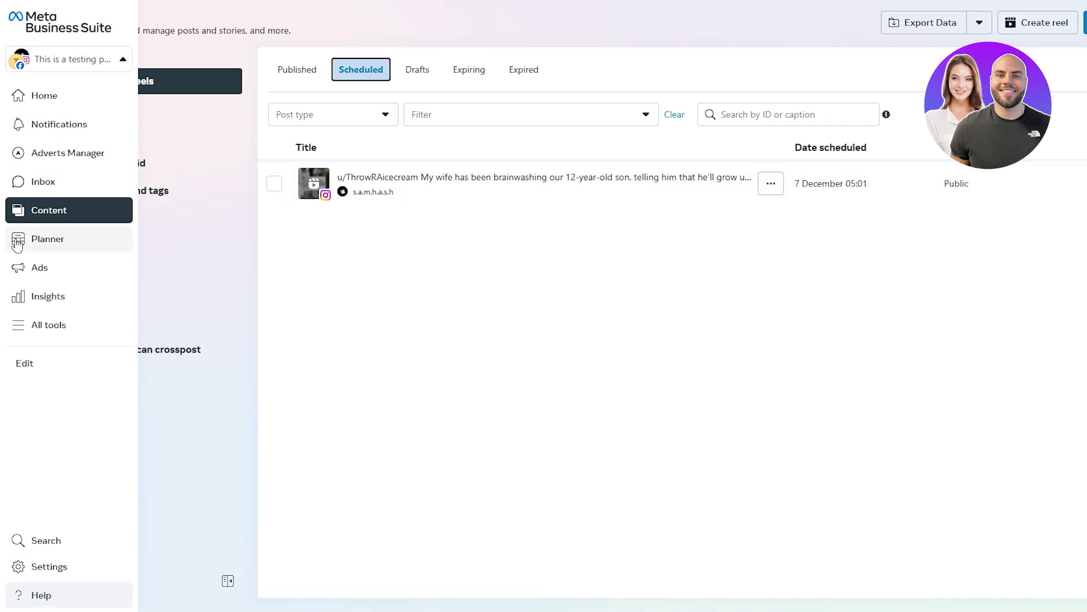
{"action": "left_click", "coordinate": [36, 243]}
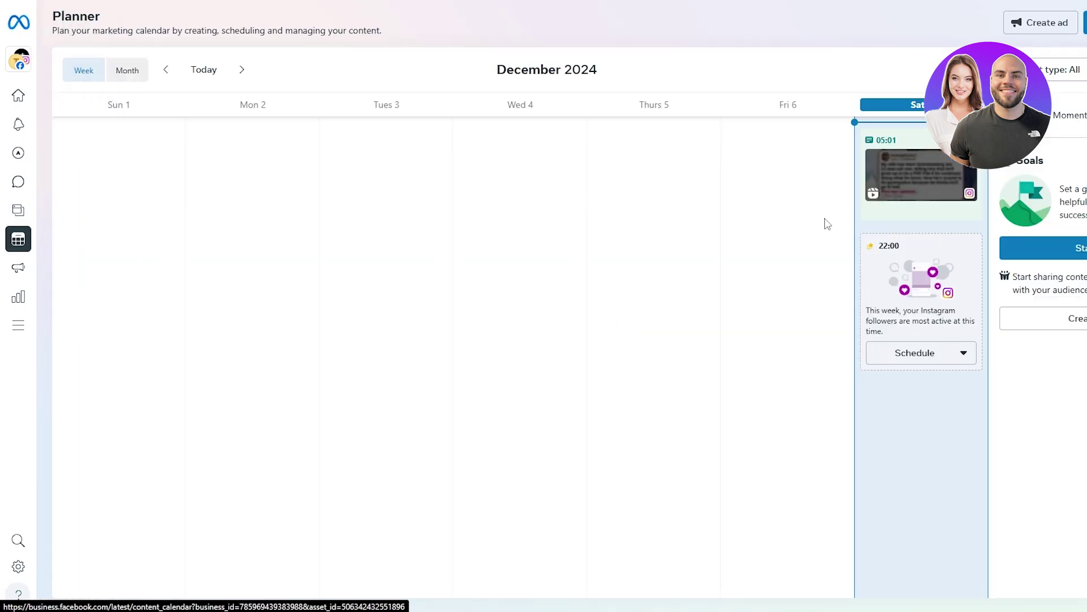
{"action": "mouse_move", "coordinate": [876, 244]}
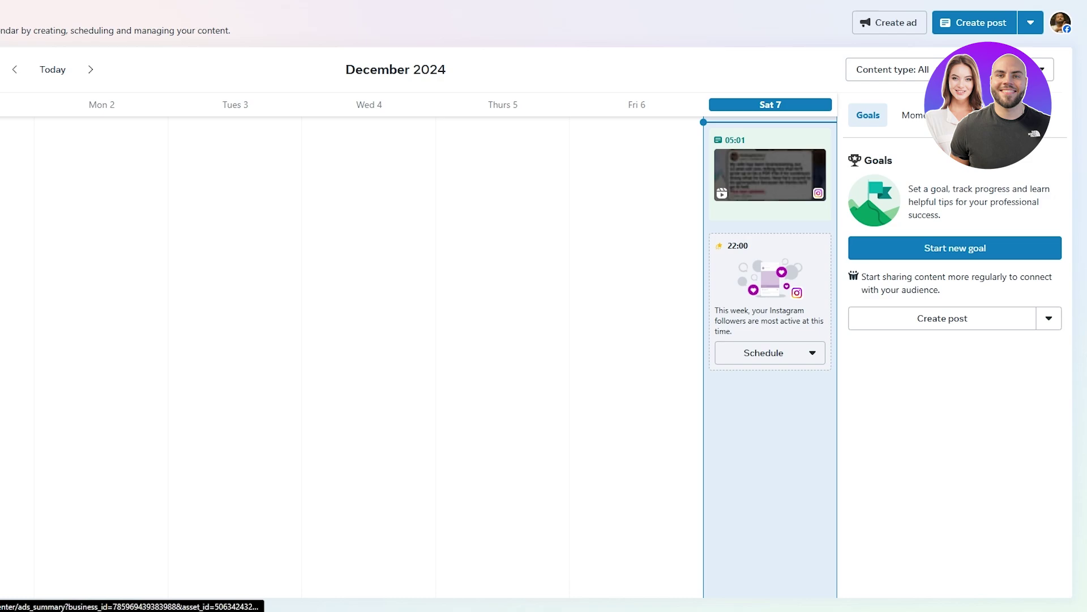
{"action": "mouse_move", "coordinate": [16, 276]}
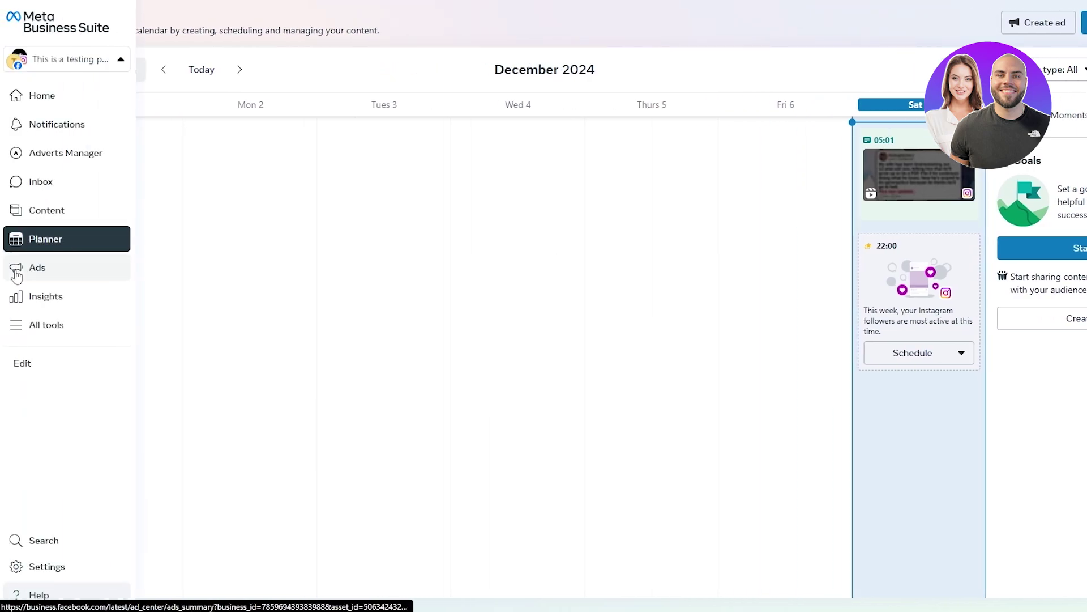
Open Adverts Manager from the Ads section and check whether the current business portfolio has any ad accounts
{"action": "left_click", "coordinate": [16, 274]}
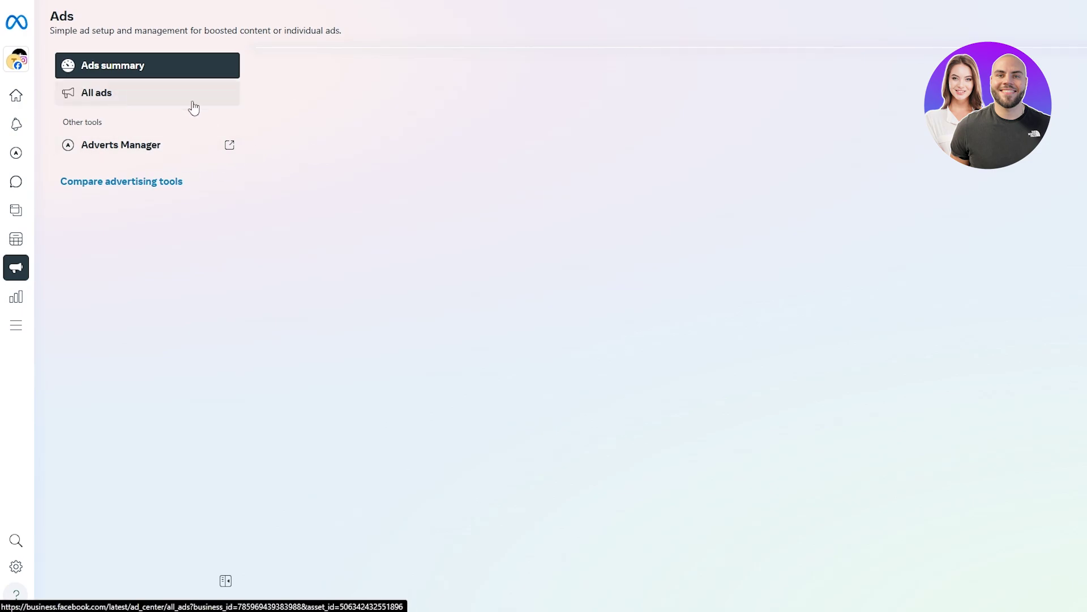
{"action": "left_click", "coordinate": [168, 146]}
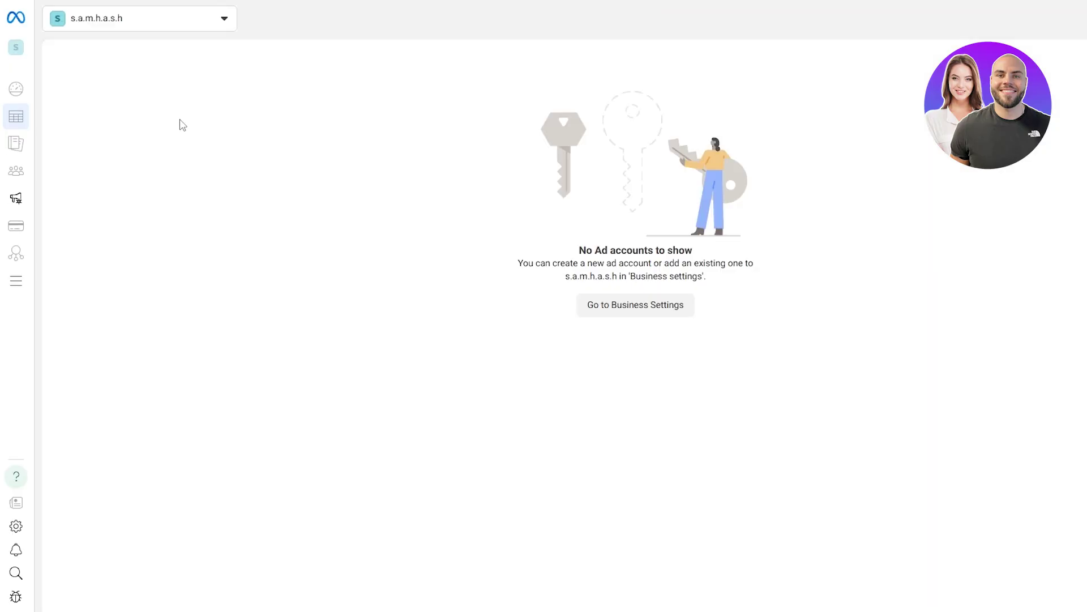
{"action": "left_click", "coordinate": [92, 23]}
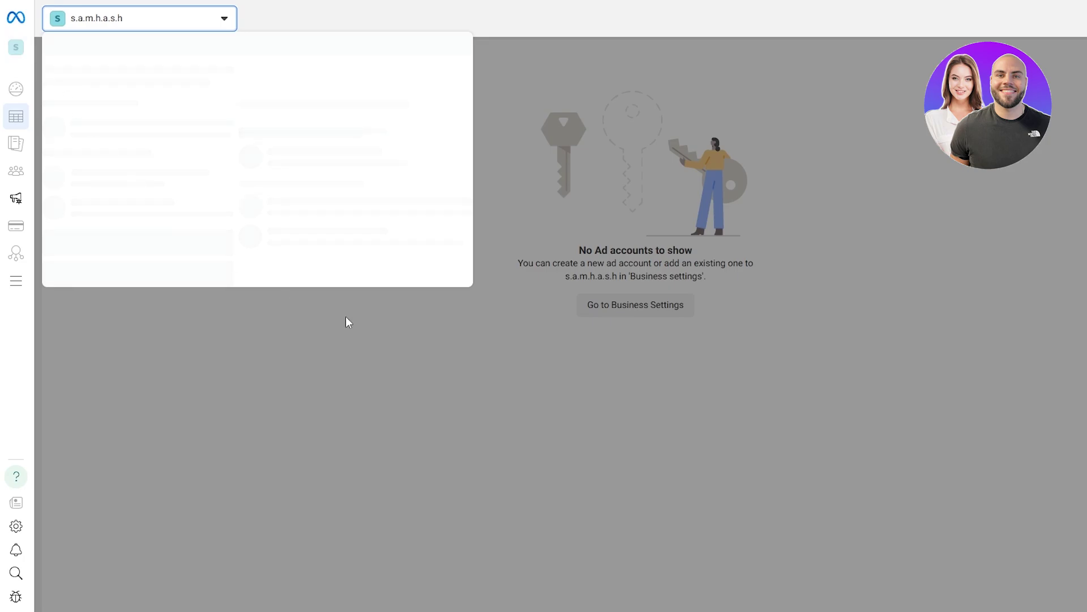
{"action": "left_click", "coordinate": [220, 27]}
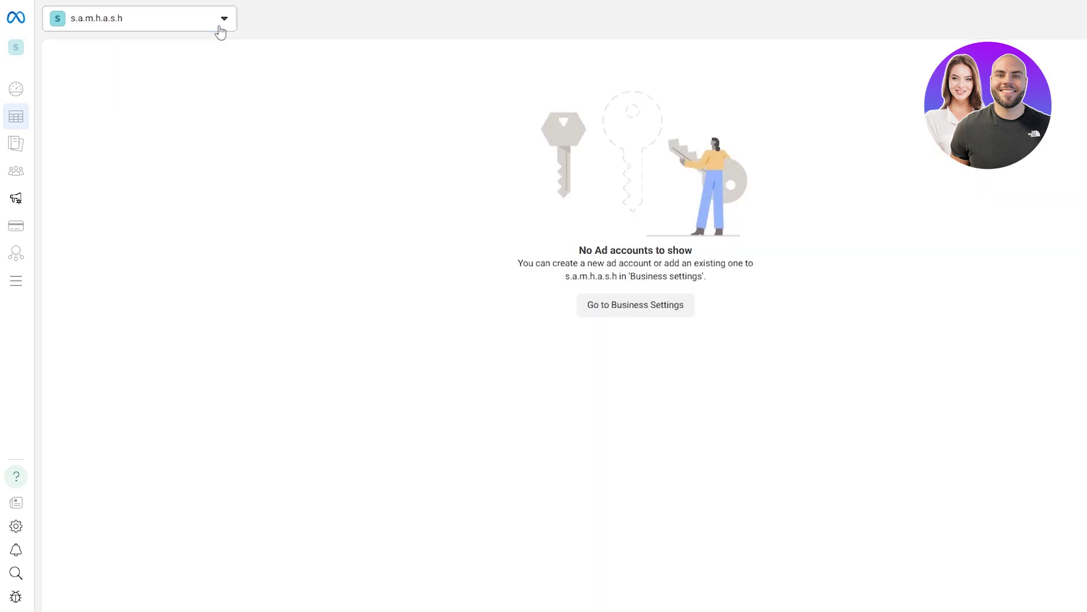
{"action": "left_click_drag", "start_coordinate": [578, 250], "coordinate": [692, 254]}
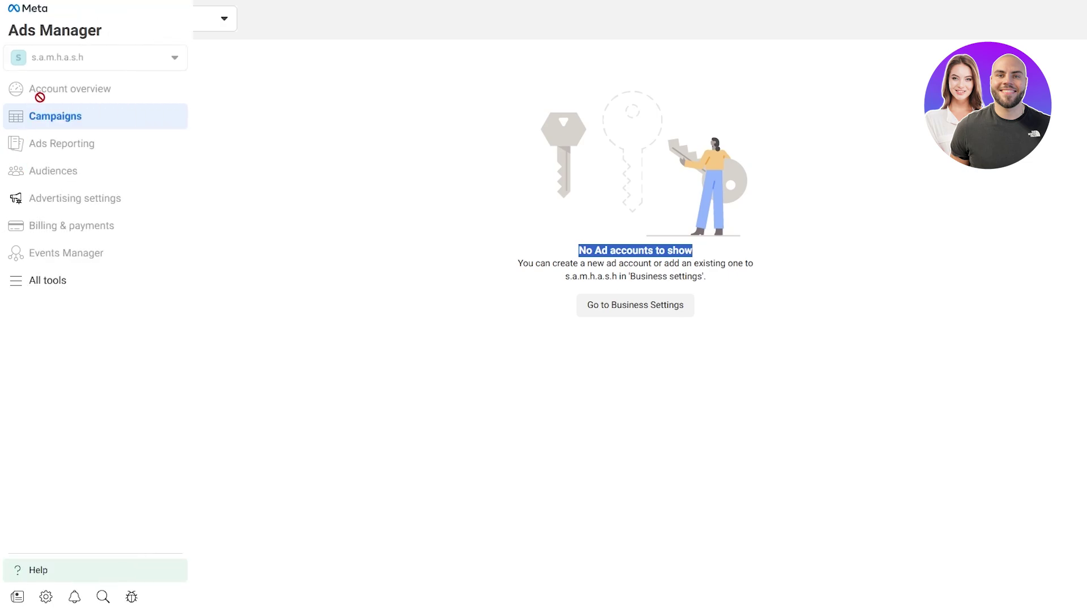
Switch Ads Manager to the second ad account under the personal account and view its Campaigns page
{"action": "left_click", "coordinate": [225, 18]}
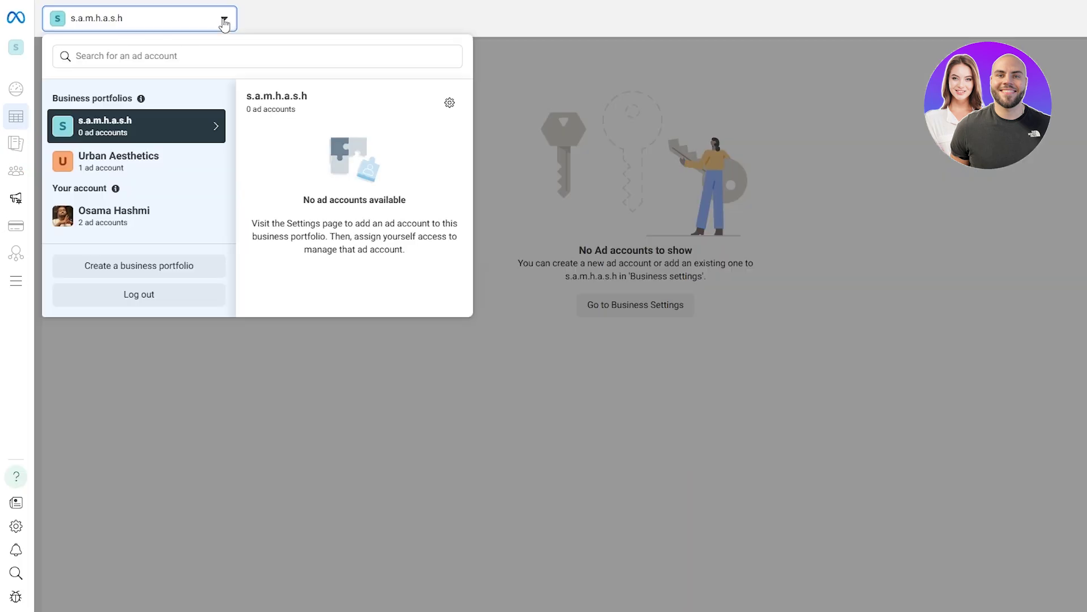
{"action": "left_click", "coordinate": [137, 223]}
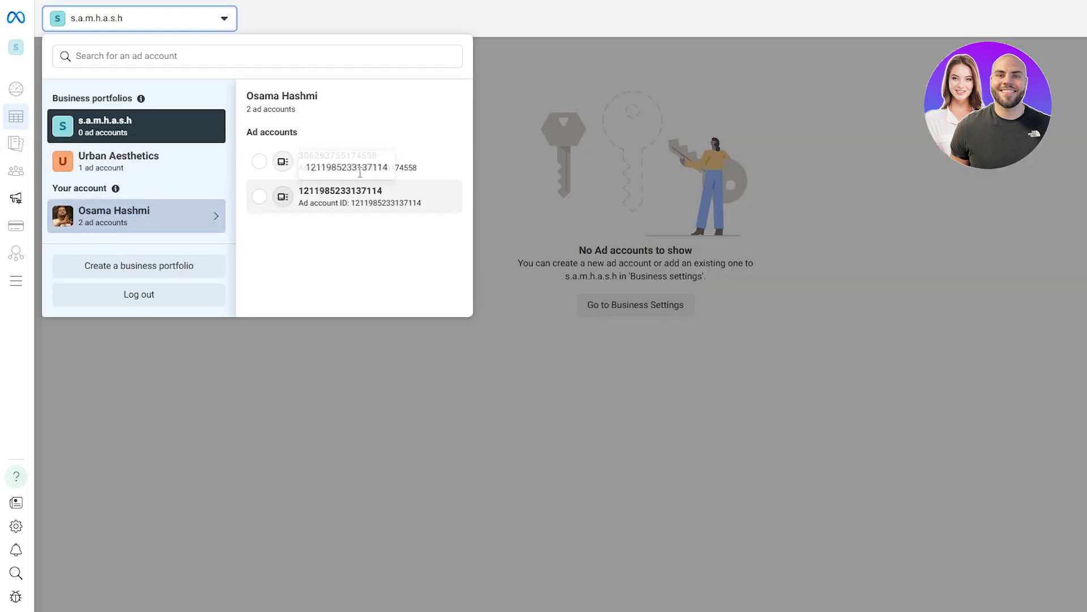
{"action": "left_click", "coordinate": [357, 201]}
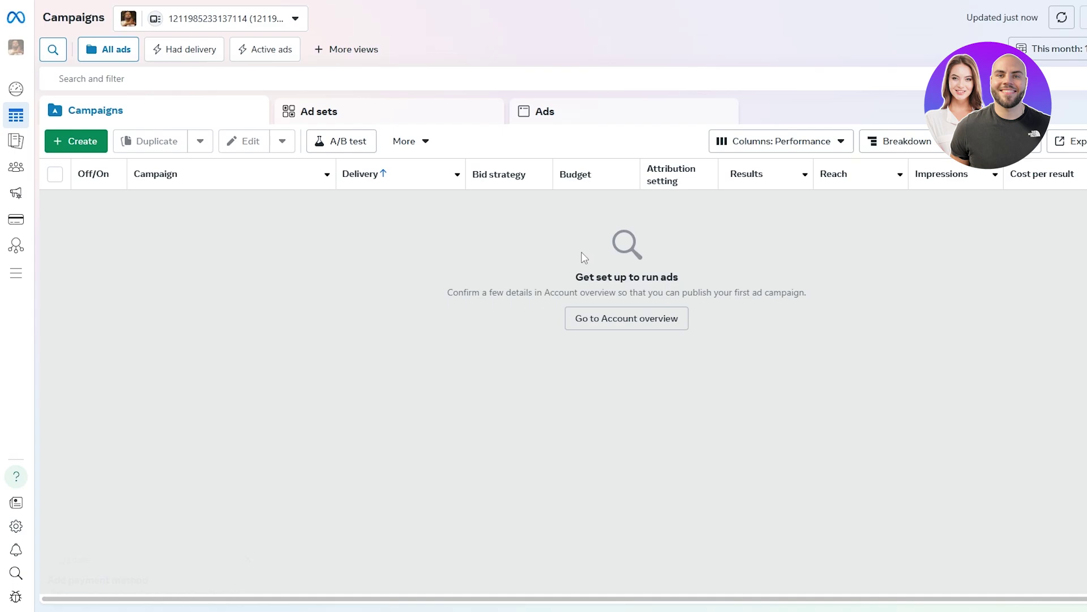
{"action": "left_click", "coordinate": [248, 458]}
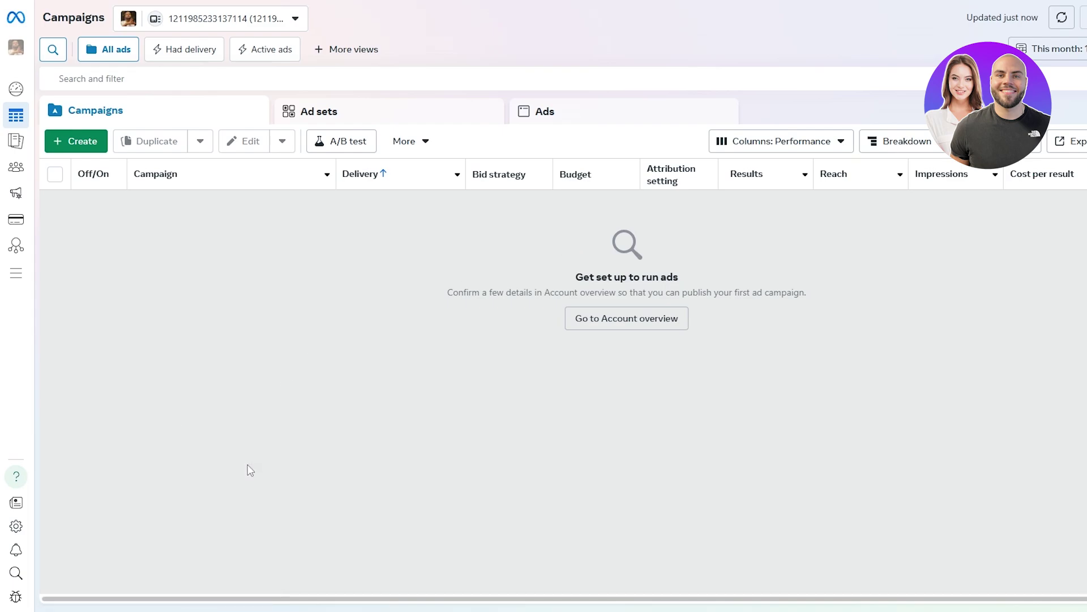
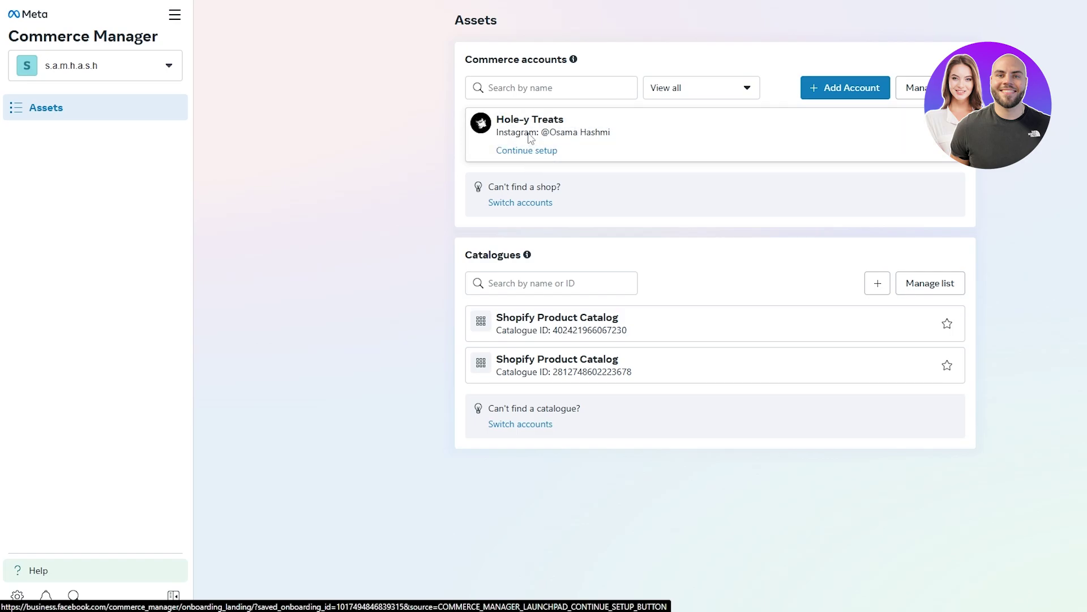
In Commerce Manager, start adding a new shop account and choose Shopify as the partner platform
{"action": "left_click", "coordinate": [543, 150]}
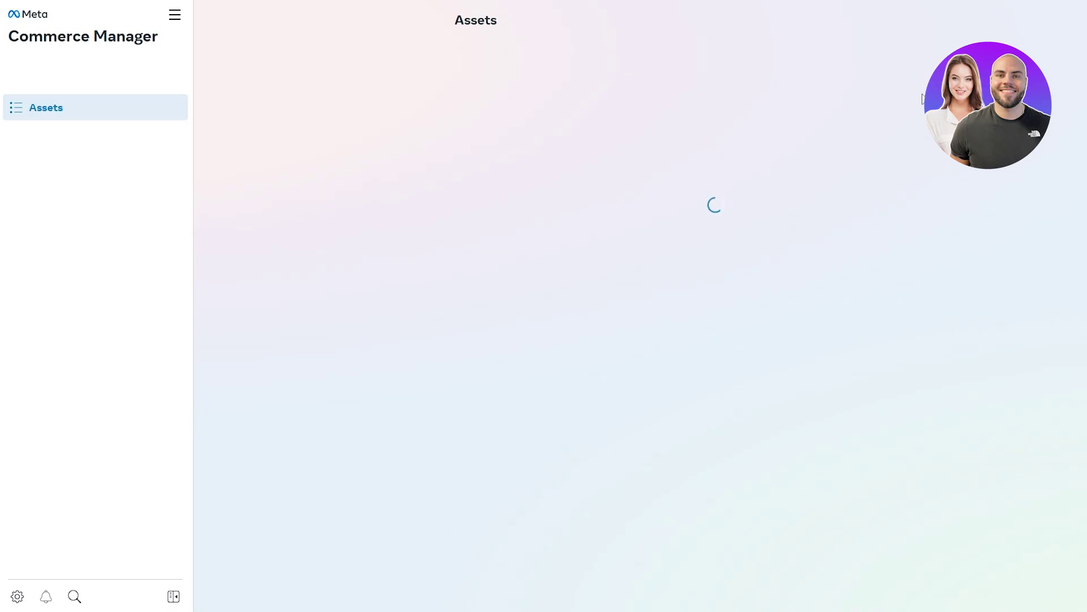
{"action": "left_click", "coordinate": [831, 97]}
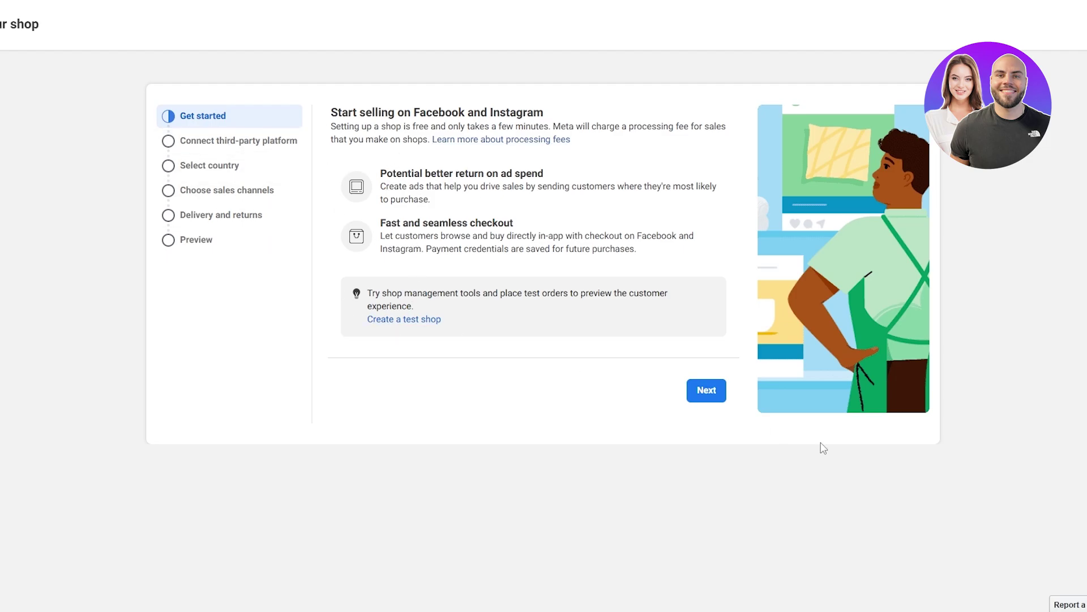
{"action": "left_click", "coordinate": [718, 396]}
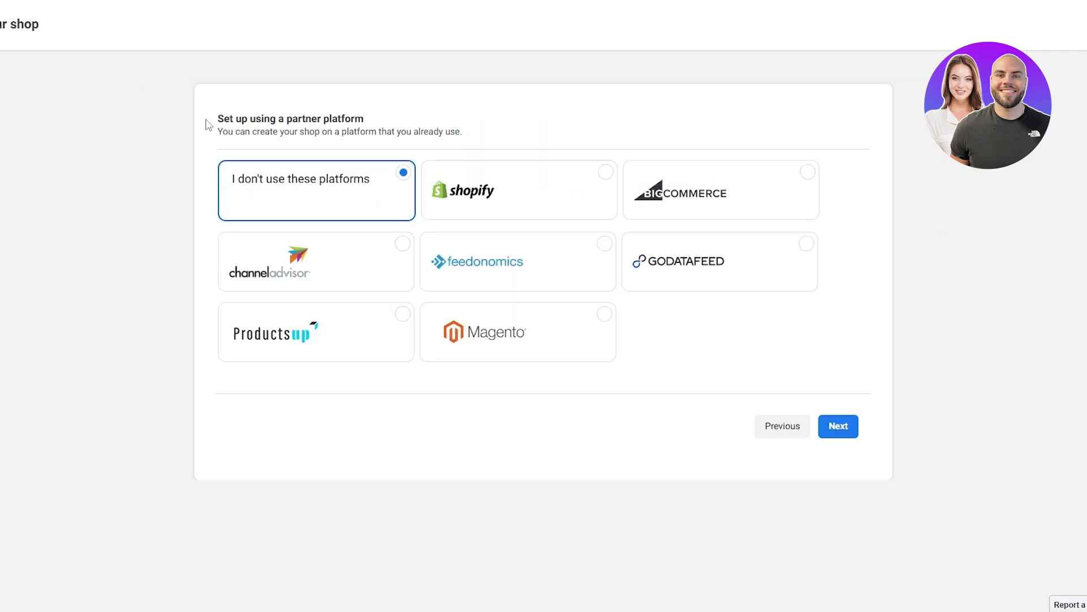
{"action": "left_click_drag", "start_coordinate": [209, 124], "coordinate": [384, 121]}
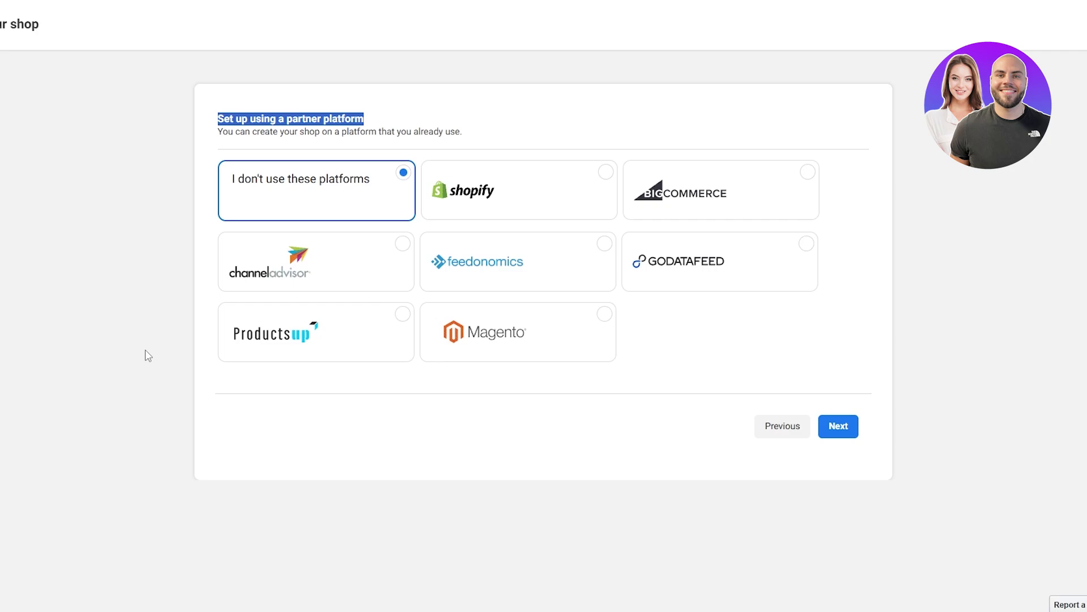
{"action": "left_click", "coordinate": [558, 191]}
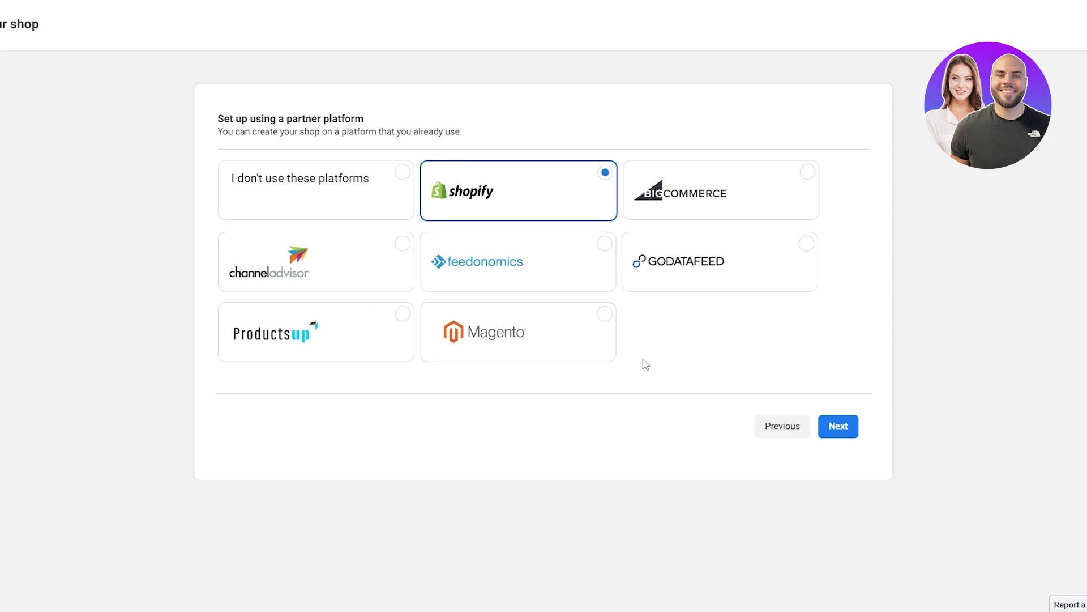
{"action": "left_click", "coordinate": [833, 427]}
{"action": "left_click", "coordinate": [836, 424]}
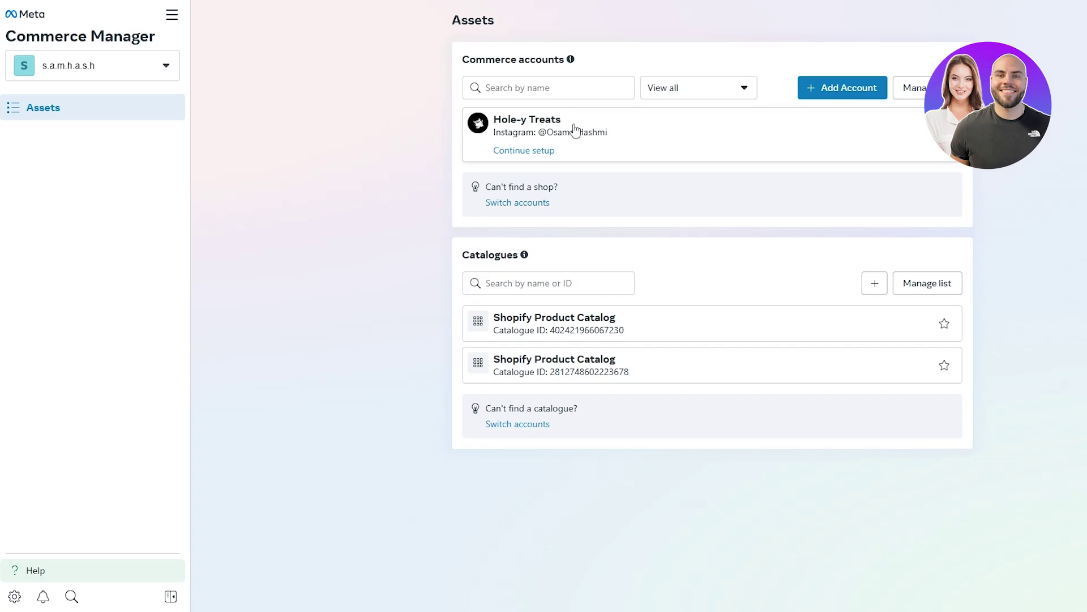
Continue the Hole-y Treats shop setup and create a new catalogue with the suggested name
{"action": "left_click", "coordinate": [524, 150]}
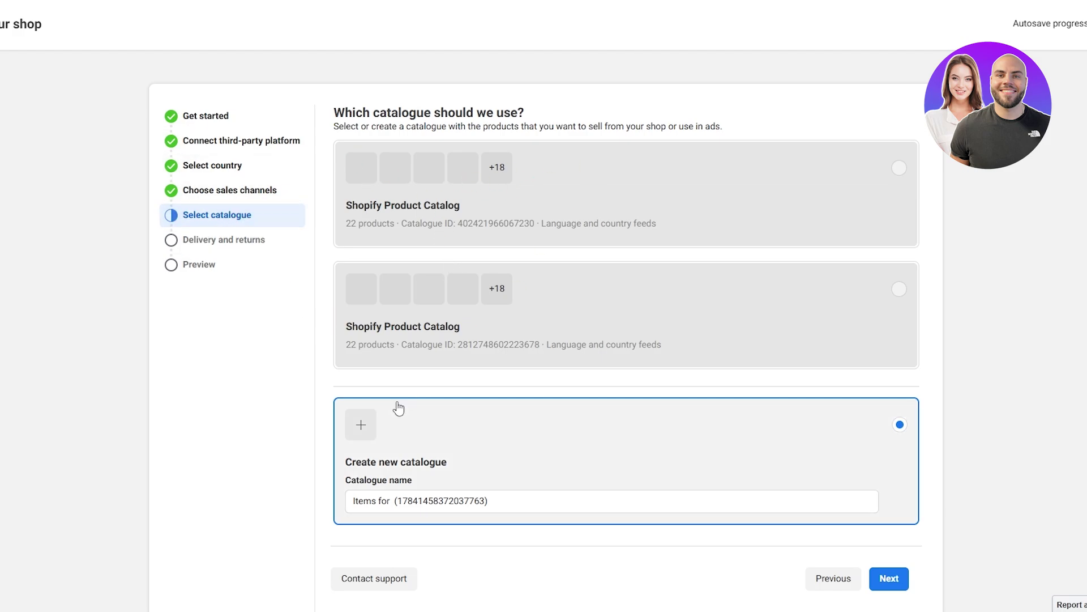
{"action": "scroll", "coordinate": [398, 408], "scroll_direction": "down", "scroll_amount": 1}
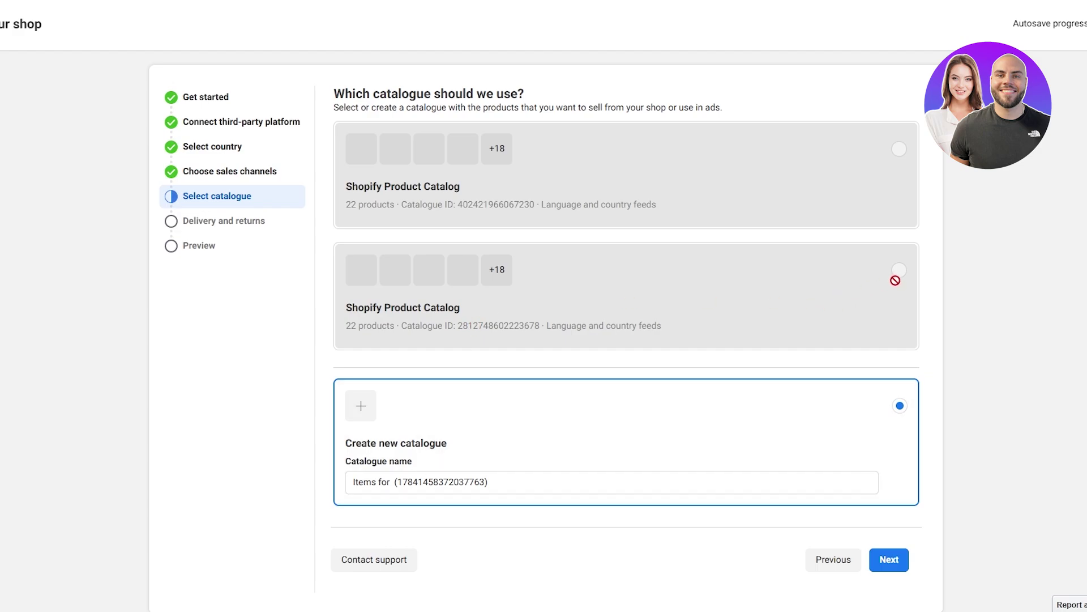
{"action": "mouse_move", "coordinate": [868, 255]}
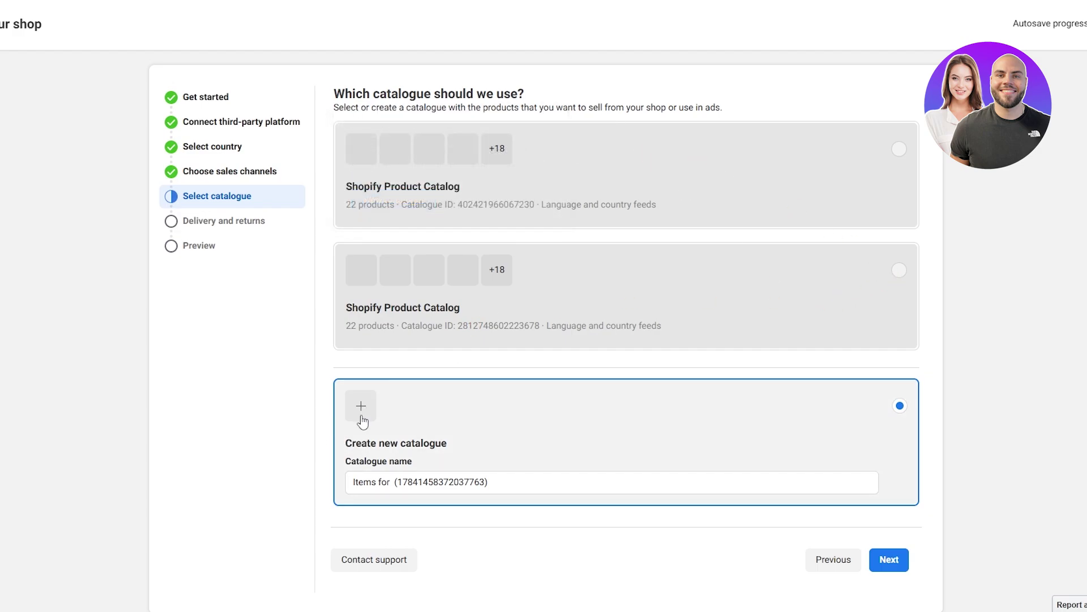
{"action": "left_click", "coordinate": [420, 482]}
{"action": "left_click_drag", "start_coordinate": [568, 486], "coordinate": [350, 498]}
{"action": "left_click", "coordinate": [351, 418]}
{"action": "left_click", "coordinate": [895, 566]}
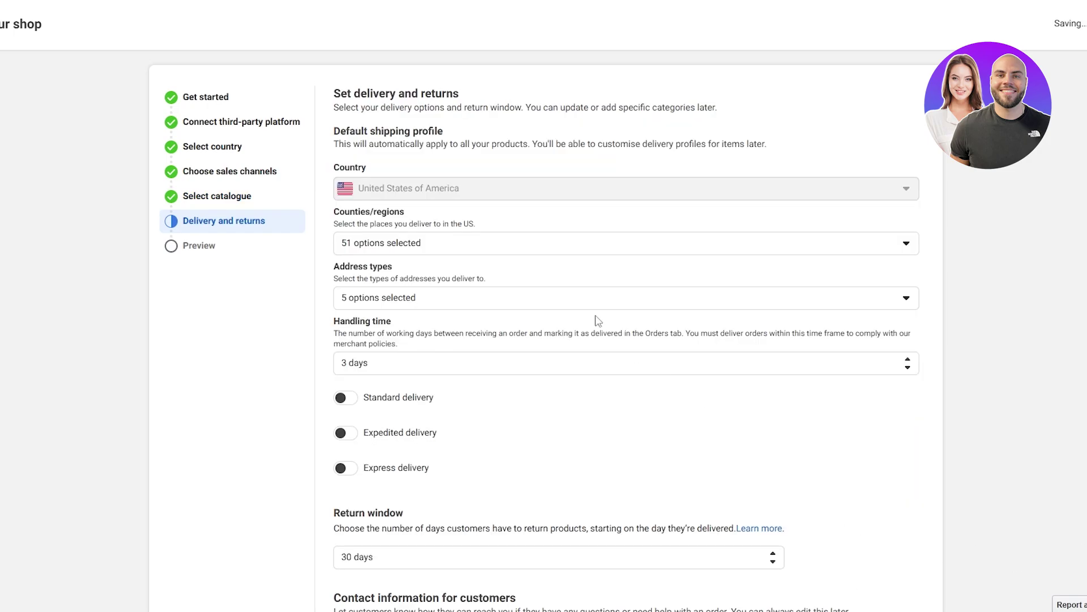
Review the delivery and returns settings, including the shipping profile, delivery options, return window, customer contact information and email opt-in
{"action": "scroll", "coordinate": [396, 253], "scroll_direction": "down", "scroll_amount": 2}
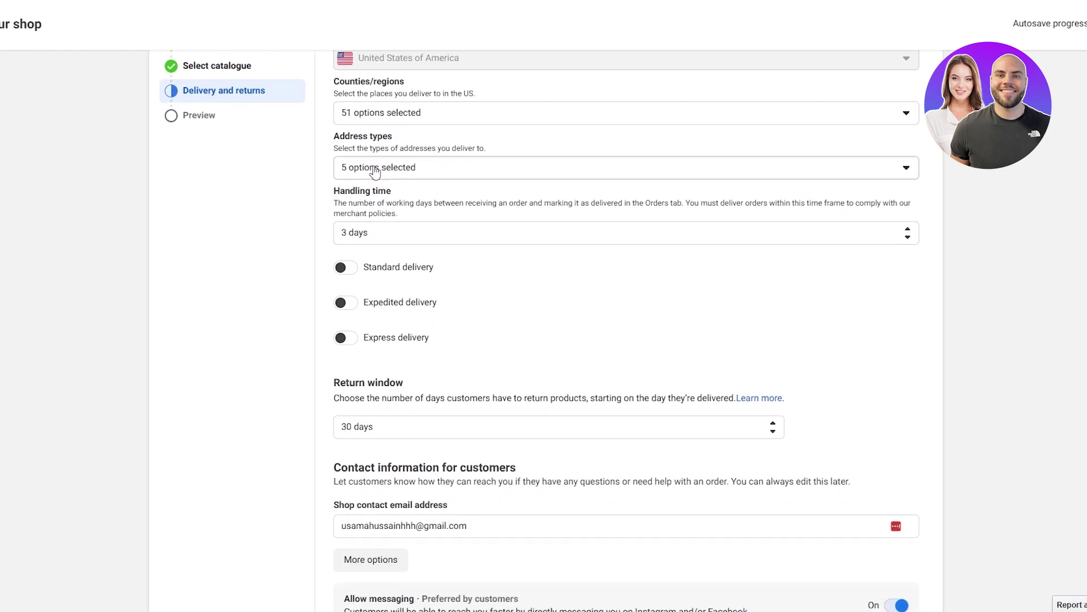
{"action": "scroll", "coordinate": [377, 173], "scroll_direction": "up", "scroll_amount": 3}
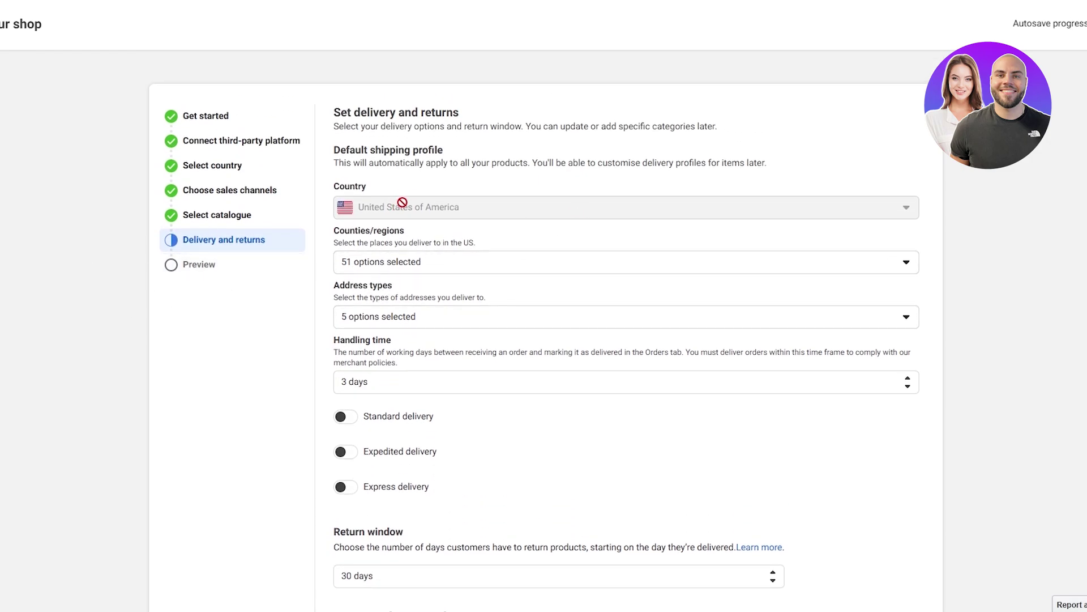
{"action": "scroll", "coordinate": [403, 205], "scroll_direction": "down", "scroll_amount": 3}
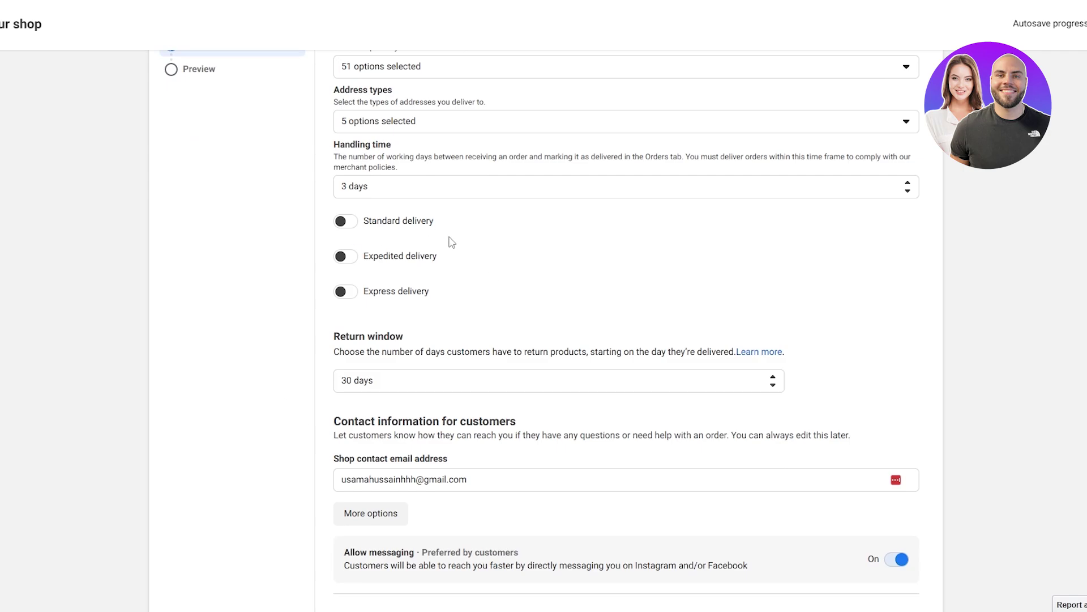
{"action": "scroll", "coordinate": [452, 242], "scroll_direction": "down", "scroll_amount": 3}
{"action": "scroll", "coordinate": [505, 272], "scroll_direction": "up", "scroll_amount": 6}
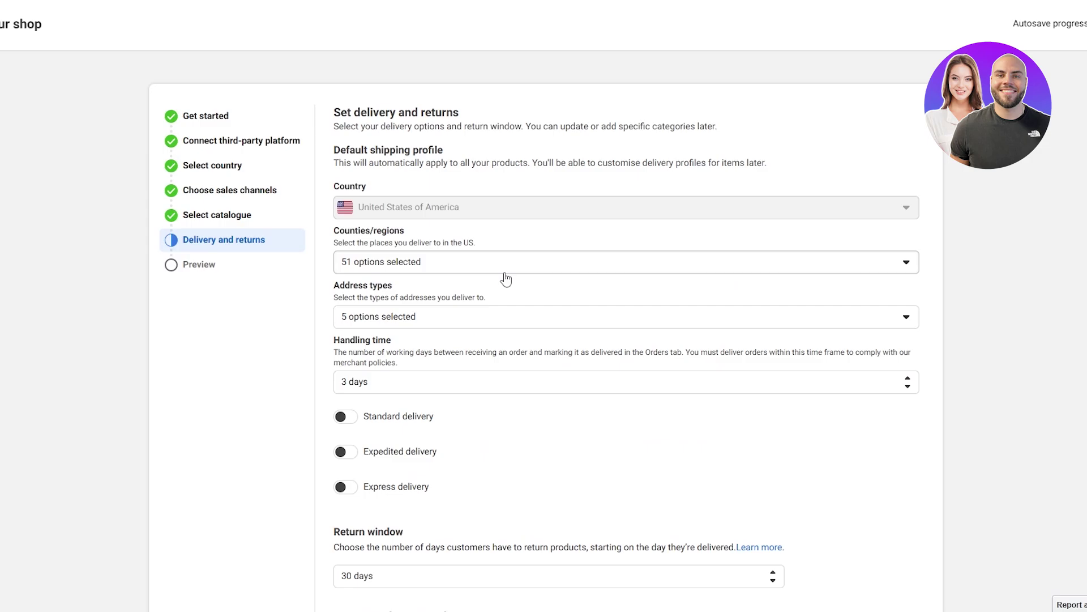
{"action": "scroll", "coordinate": [494, 275], "scroll_direction": "down", "scroll_amount": 6}
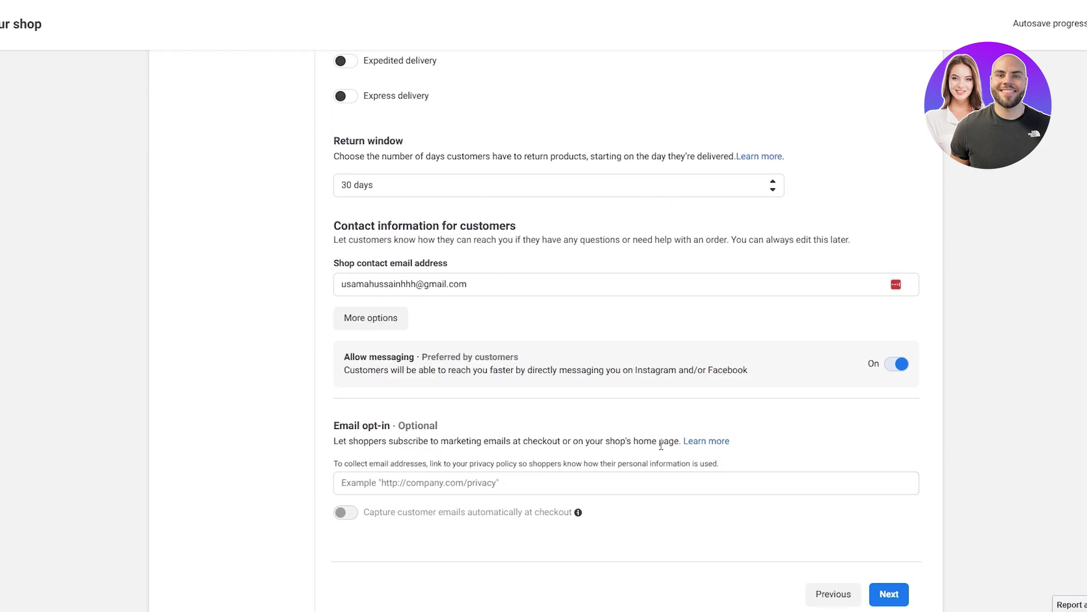
{"action": "scroll", "coordinate": [336, 460], "scroll_direction": "down", "scroll_amount": 1}
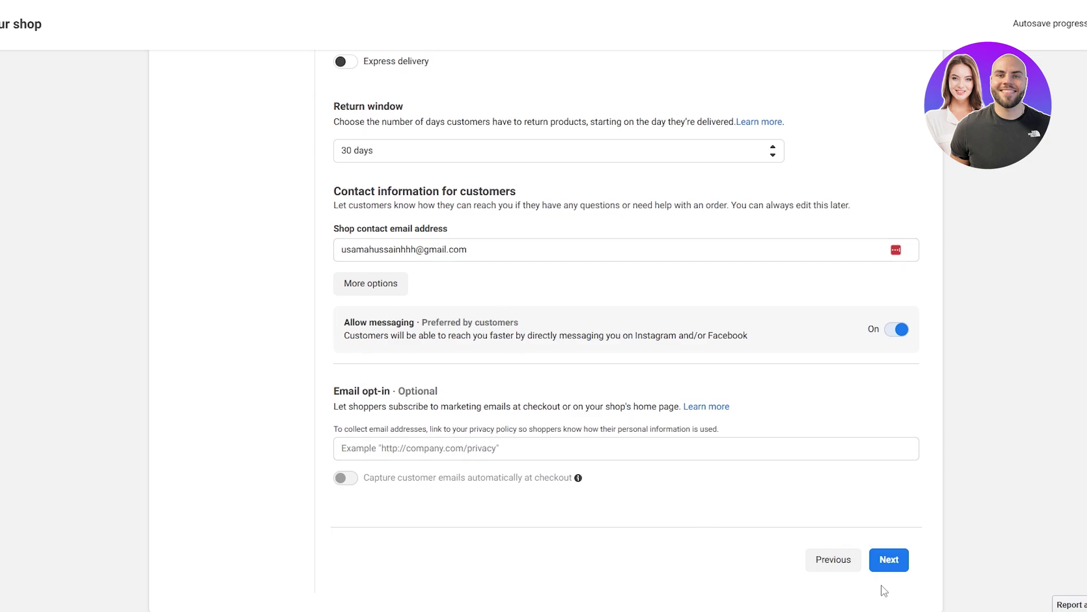
{"action": "scroll", "coordinate": [885, 591], "scroll_direction": "up", "scroll_amount": 1}
{"action": "scroll", "coordinate": [421, 352], "scroll_direction": "up", "scroll_amount": 9}
Set the handling time to 5 days and enable Standard delivery for the default shipping profile
{"action": "left_click", "coordinate": [421, 351]}
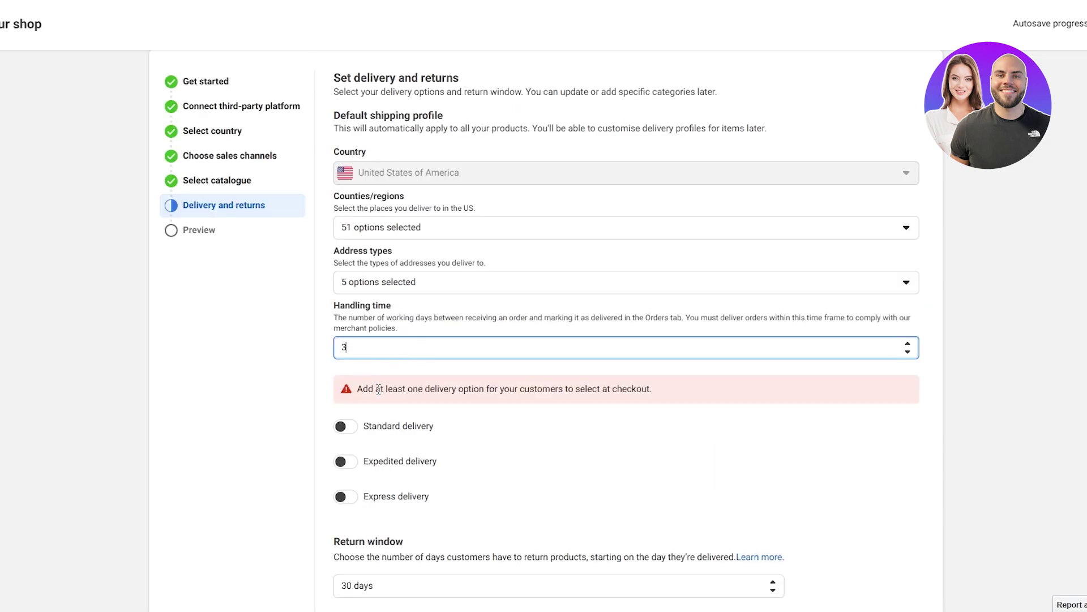
{"action": "left_click_drag", "start_coordinate": [377, 388], "coordinate": [483, 392]}
{"action": "left_click", "coordinate": [408, 281]}
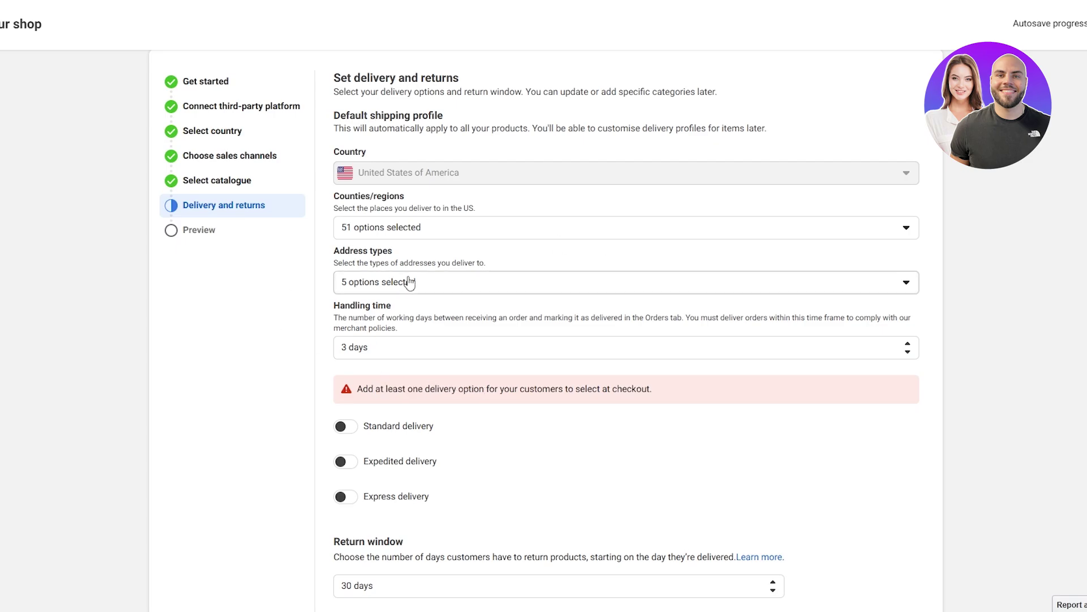
{"action": "left_click", "coordinate": [349, 232]}
{"action": "left_click", "coordinate": [326, 234]}
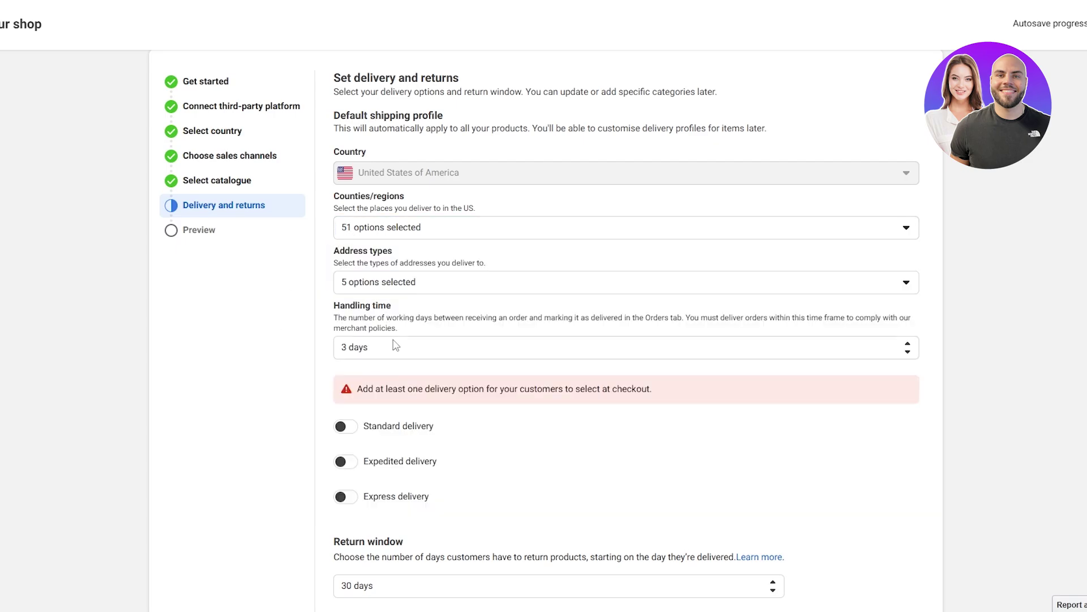
{"action": "left_click", "coordinate": [336, 352]}
{"action": "type", "text": "5"}
{"action": "left_click", "coordinate": [342, 426]}
Set the Standard delivery base rate to $10 and its rate per additional item to $5
{"action": "scroll", "coordinate": [591, 502], "scroll_direction": "down", "scroll_amount": 3}
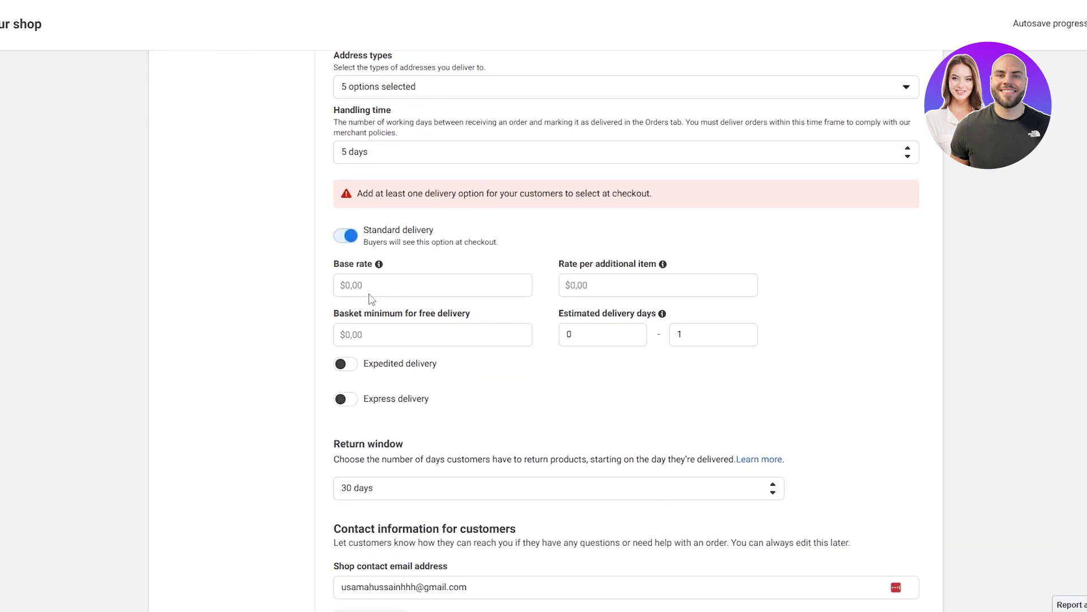
{"action": "left_click", "coordinate": [361, 285]}
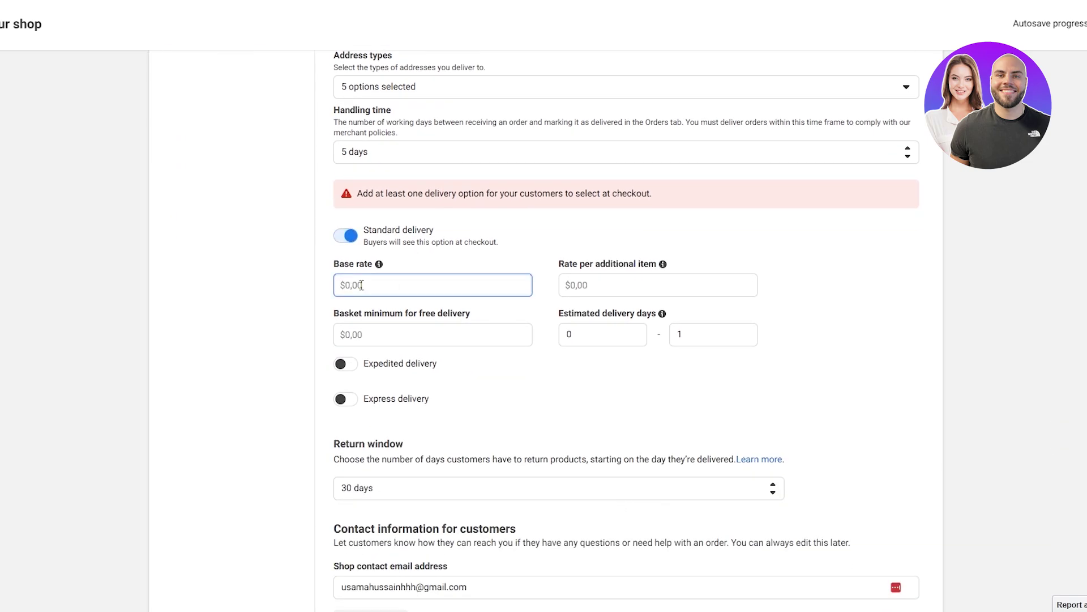
{"action": "type", "text": "10"}
{"action": "left_click", "coordinate": [467, 257]}
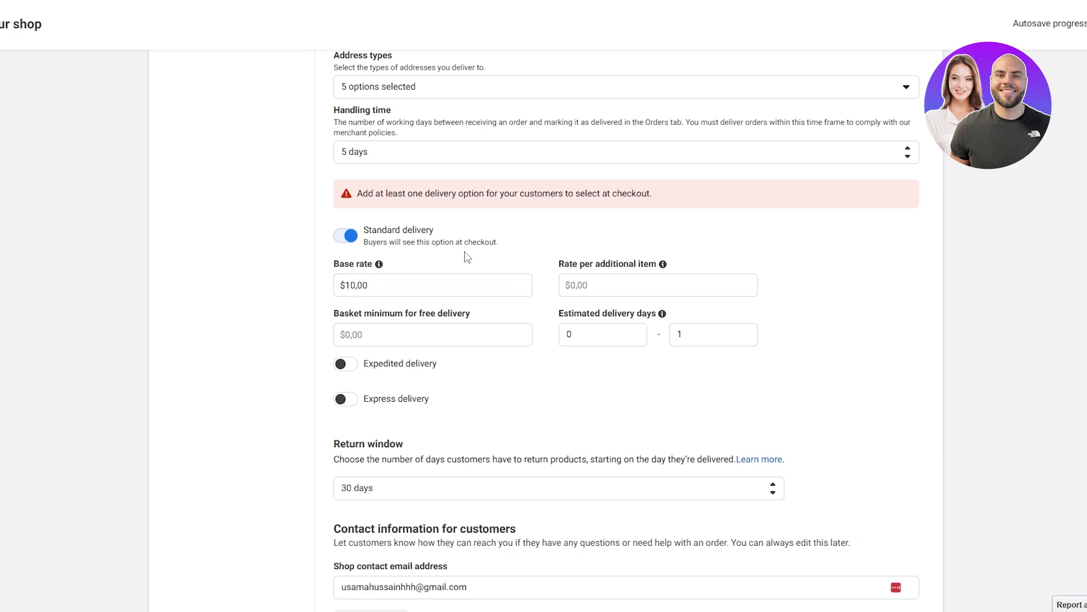
{"action": "left_click", "coordinate": [602, 285]}
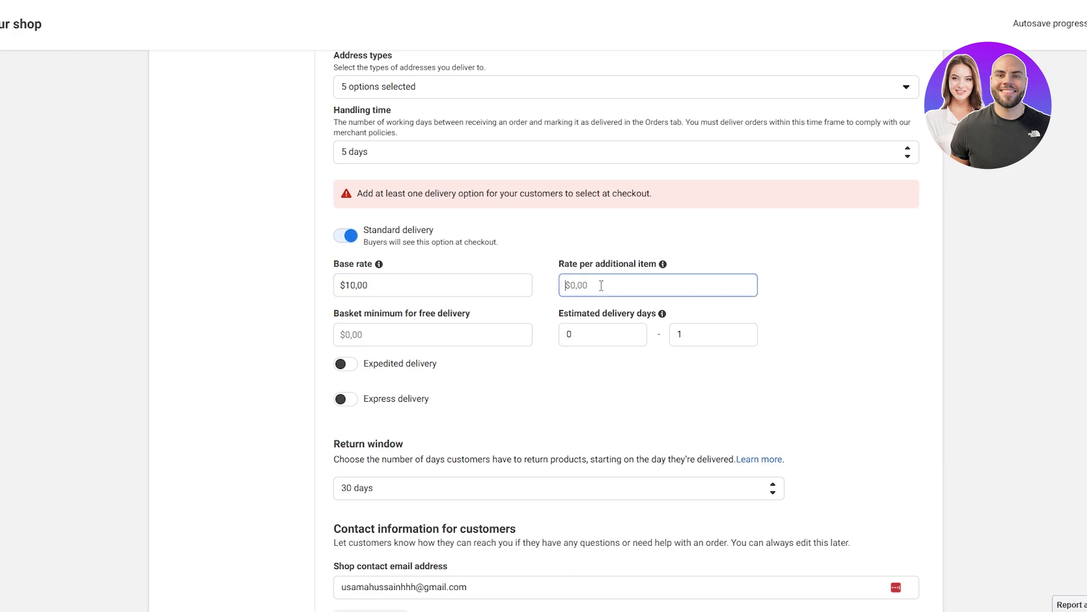
{"action": "type", "text": "5"}
Set Standard delivery's basket minimum for free delivery to $30 and its estimated delivery days to 2–4
{"action": "left_click", "coordinate": [395, 334]}
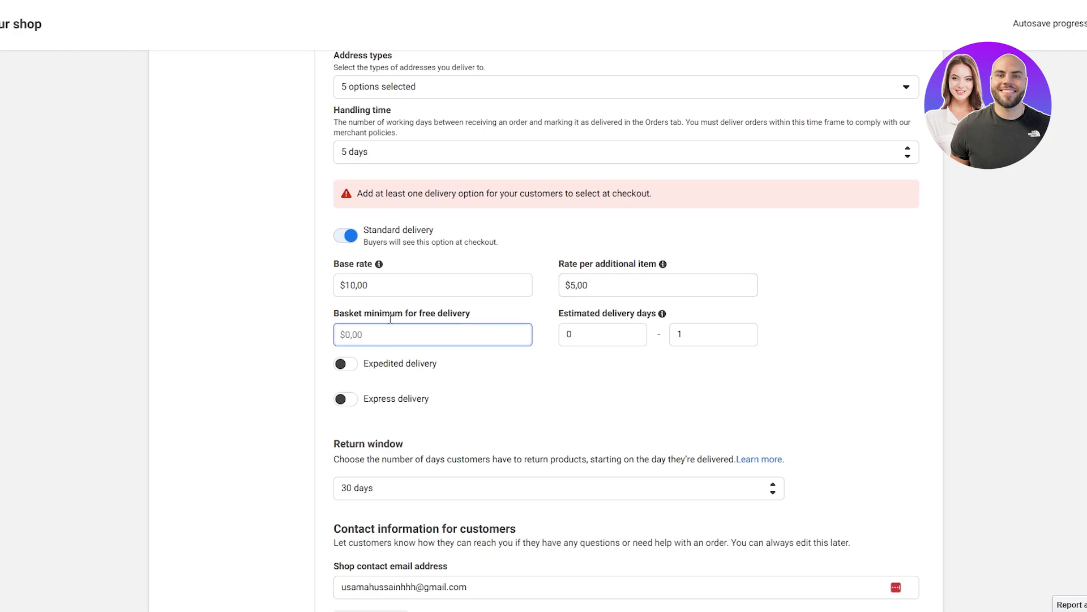
{"action": "left_click_drag", "start_coordinate": [425, 315], "coordinate": [505, 319]}
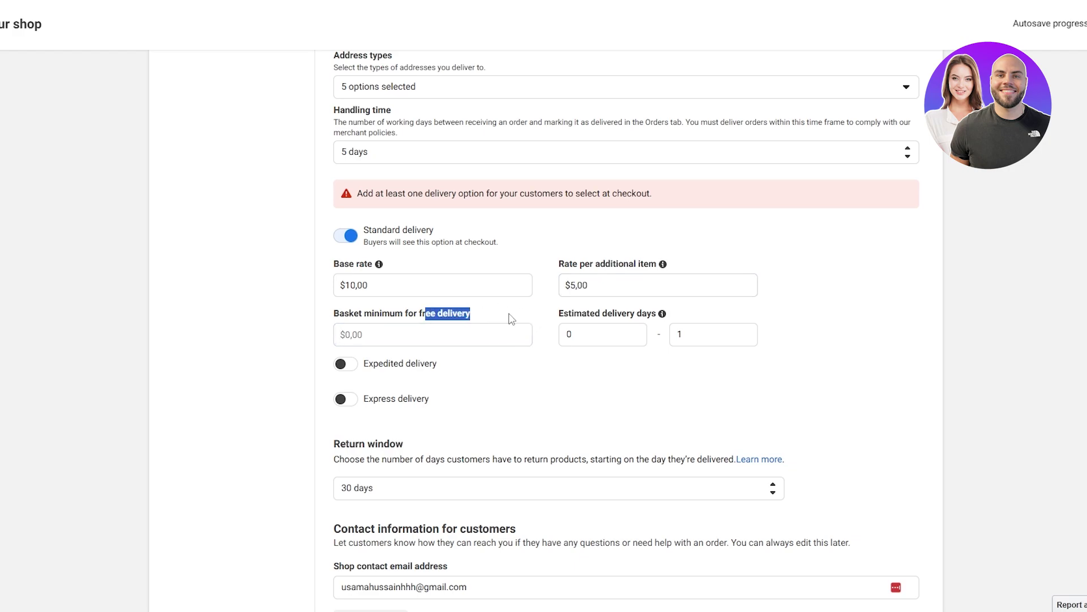
{"action": "left_click", "coordinate": [498, 339]}
{"action": "type", "text": "3"}
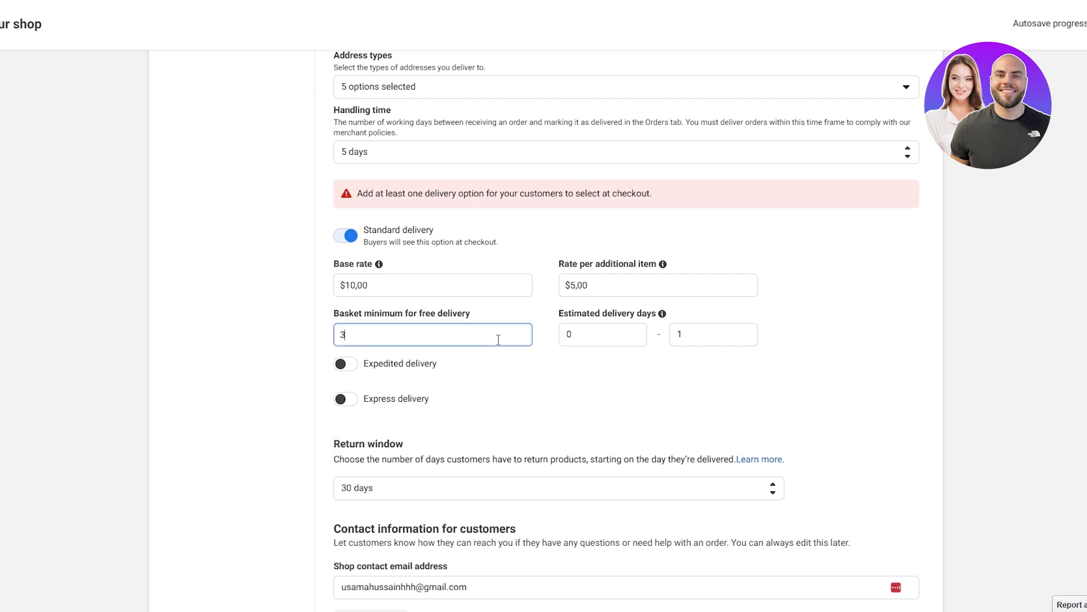
{"action": "type", "text": "0"}
{"action": "key", "text": "Tab"}
{"action": "left_click_drag", "start_coordinate": [604, 320], "coordinate": [643, 310]}
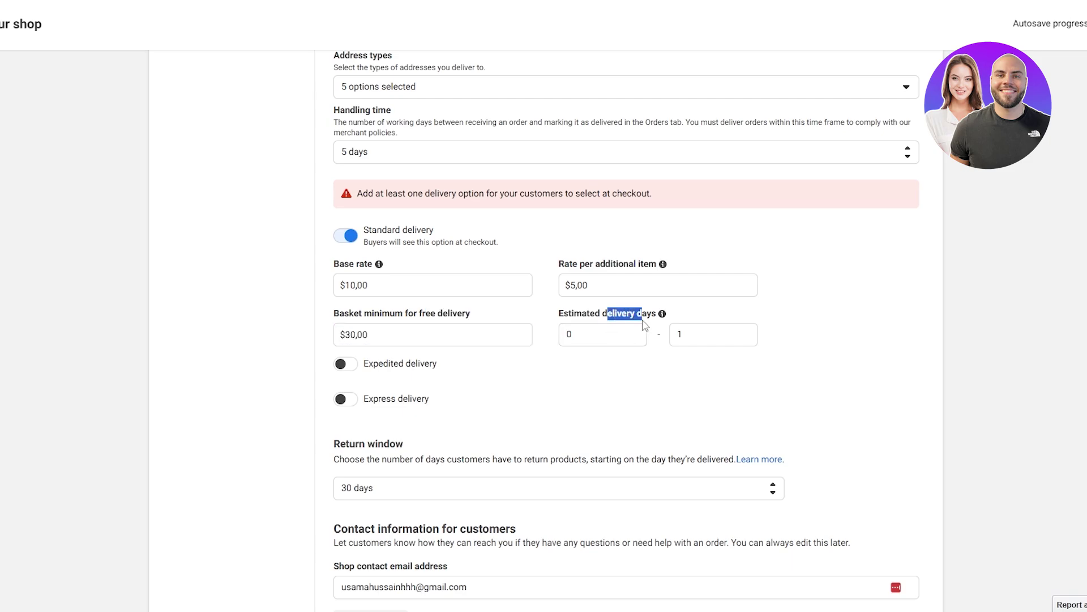
{"action": "type", "text": "2"}
{"action": "key", "text": "Tab"}
{"action": "type", "text": "4"}
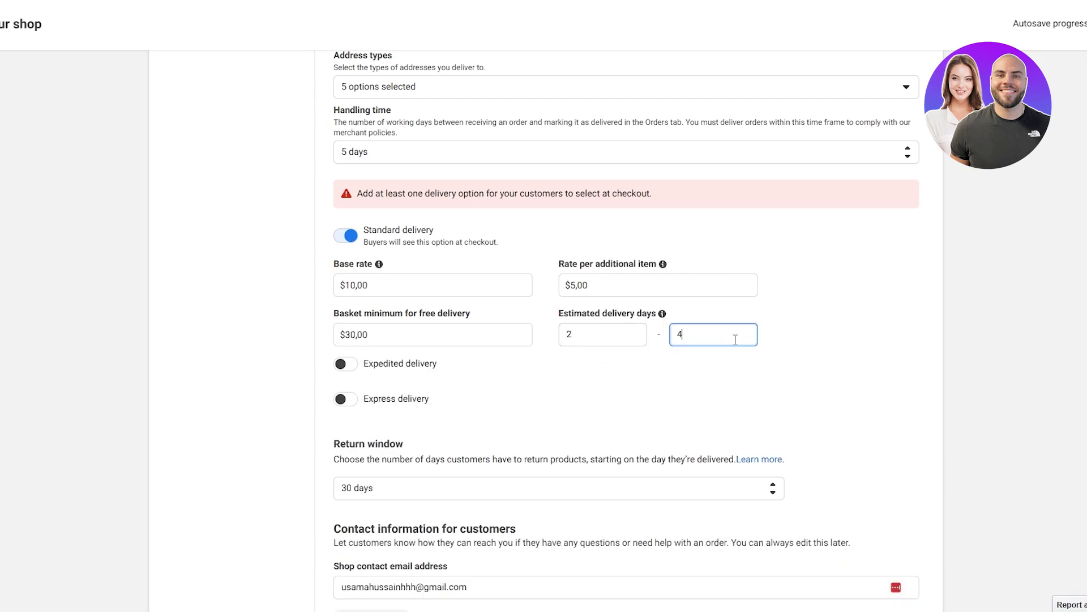
{"action": "left_click", "coordinate": [667, 355]}
Enable Expedited delivery with a $20 base rate, $5 per additional item and a $30 basket minimum for free delivery
{"action": "scroll", "coordinate": [390, 351], "scroll_direction": "down", "scroll_amount": 2}
{"action": "left_click", "coordinate": [341, 239]}
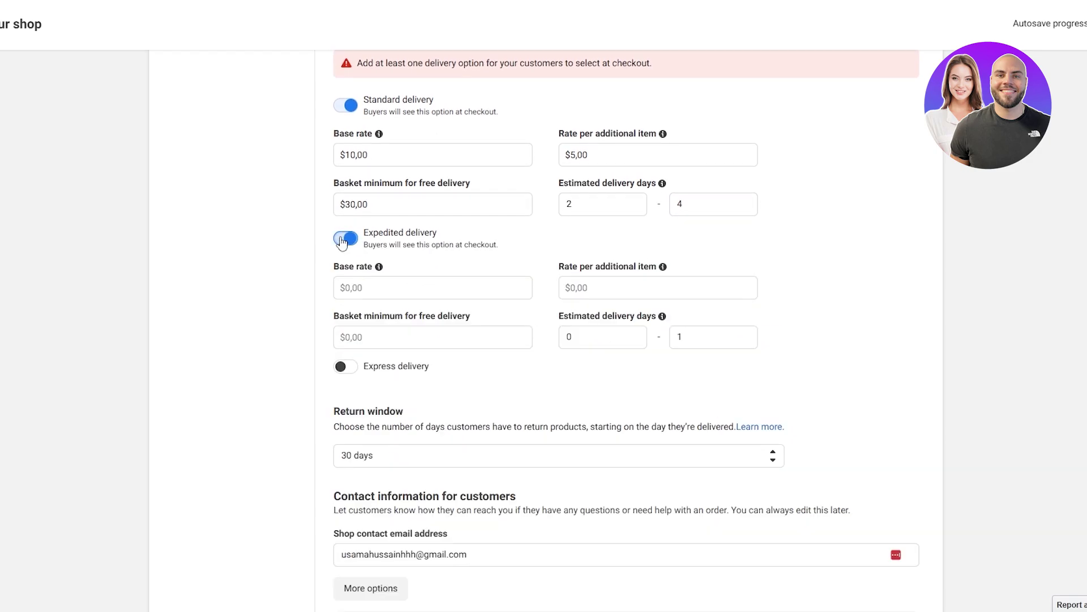
{"action": "left_click", "coordinate": [359, 287]}
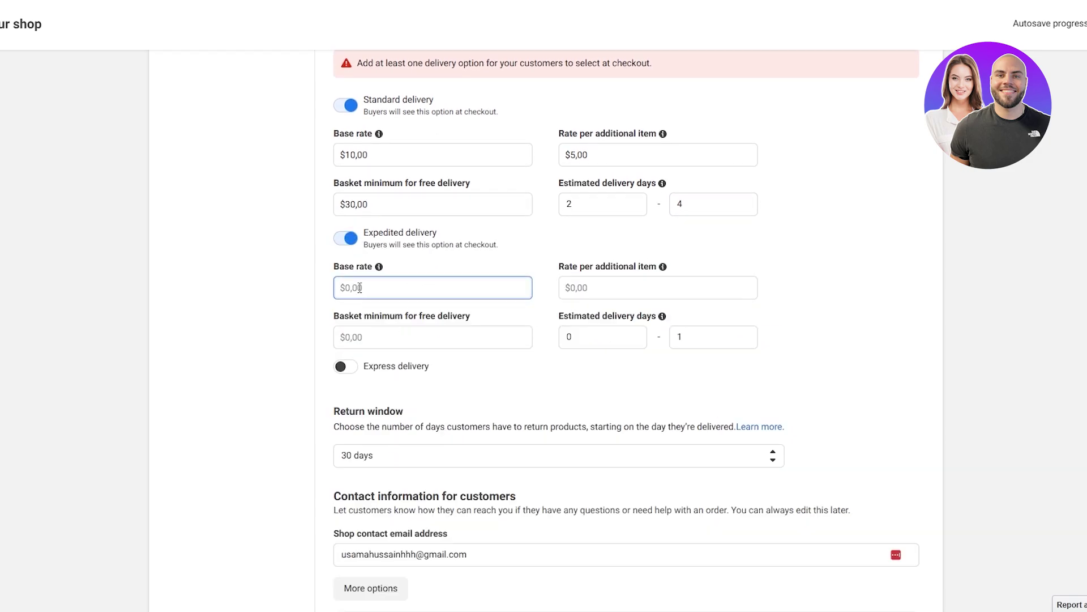
{"action": "type", "text": "20"}
{"action": "left_click", "coordinate": [386, 337]}
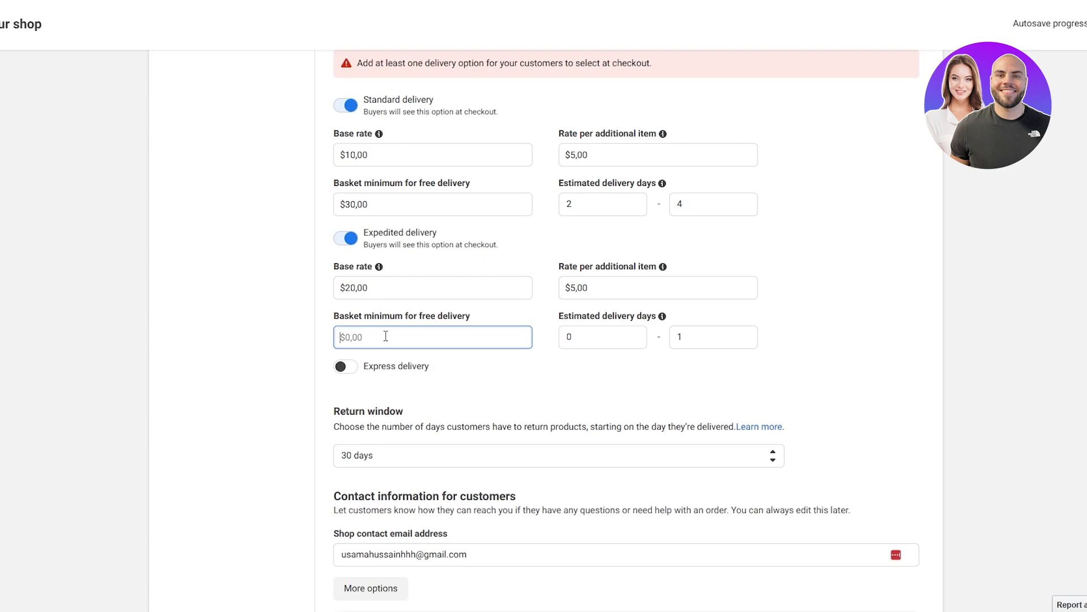
{"action": "type", "text": "30"}
Set the estimated delivery days for Expedited delivery to 1–3
{"action": "left_click", "coordinate": [605, 339]}
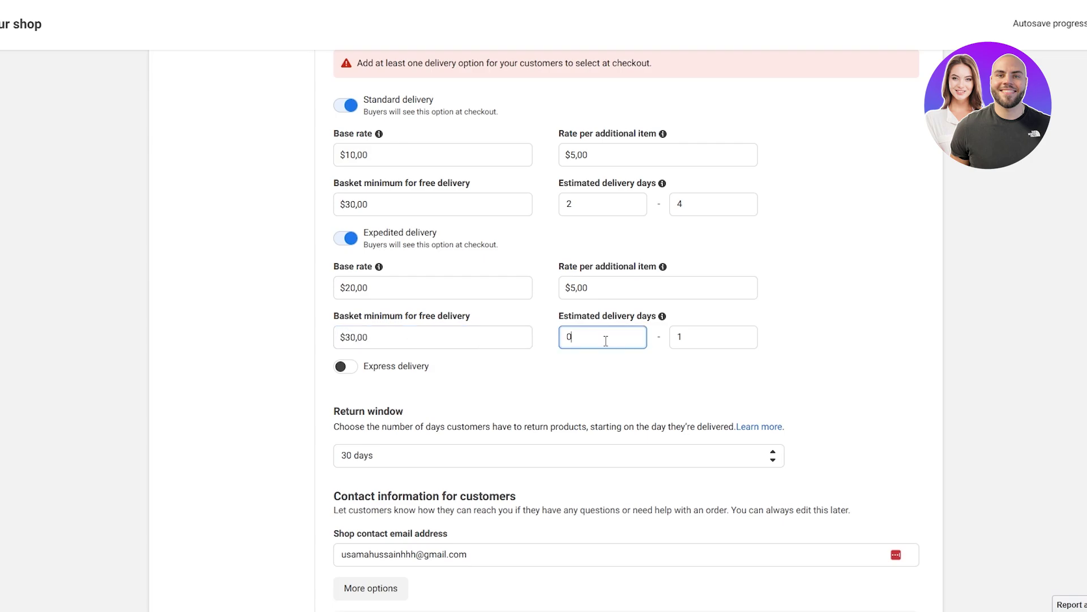
{"action": "type", "text": "1"}
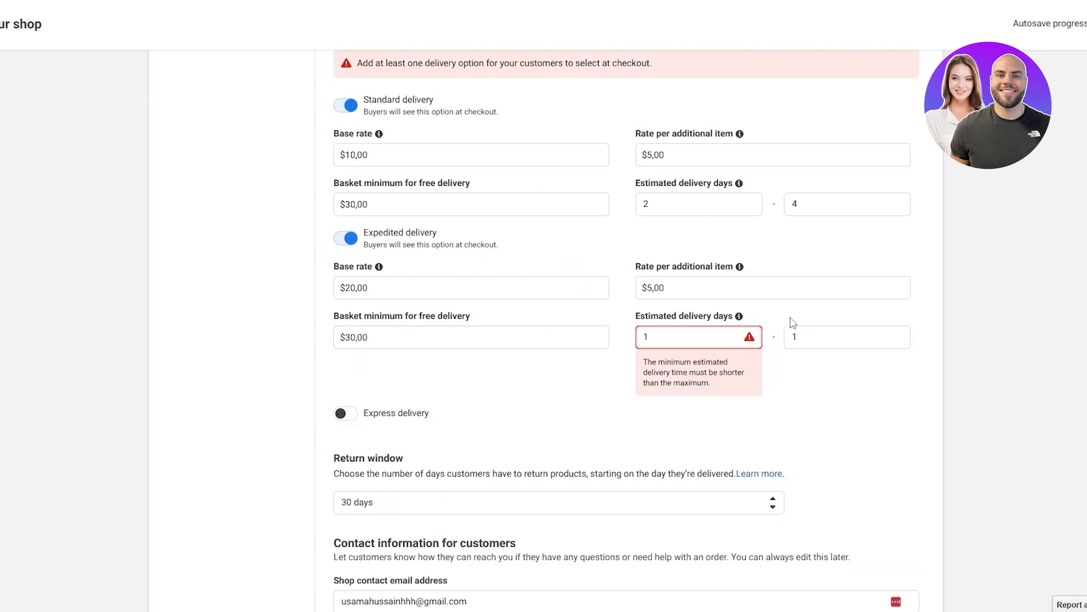
{"action": "left_click", "coordinate": [803, 342]}
{"action": "type", "text": "3"}
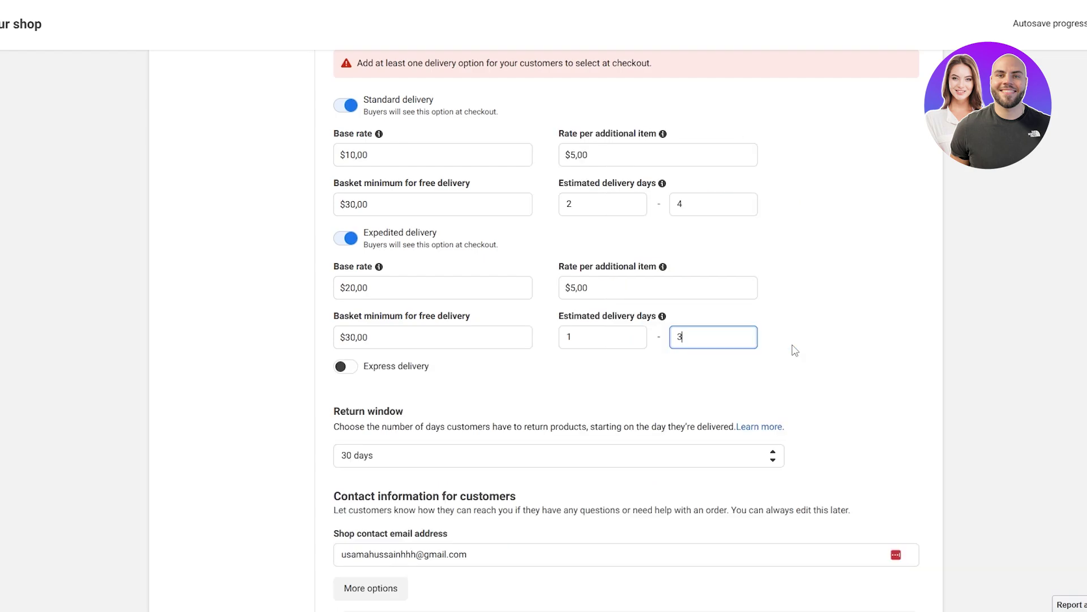
Enable Express delivery with a $40 base rate, $5 per additional item and a $30 basket minimum for free delivery
{"action": "left_click", "coordinate": [345, 367]}
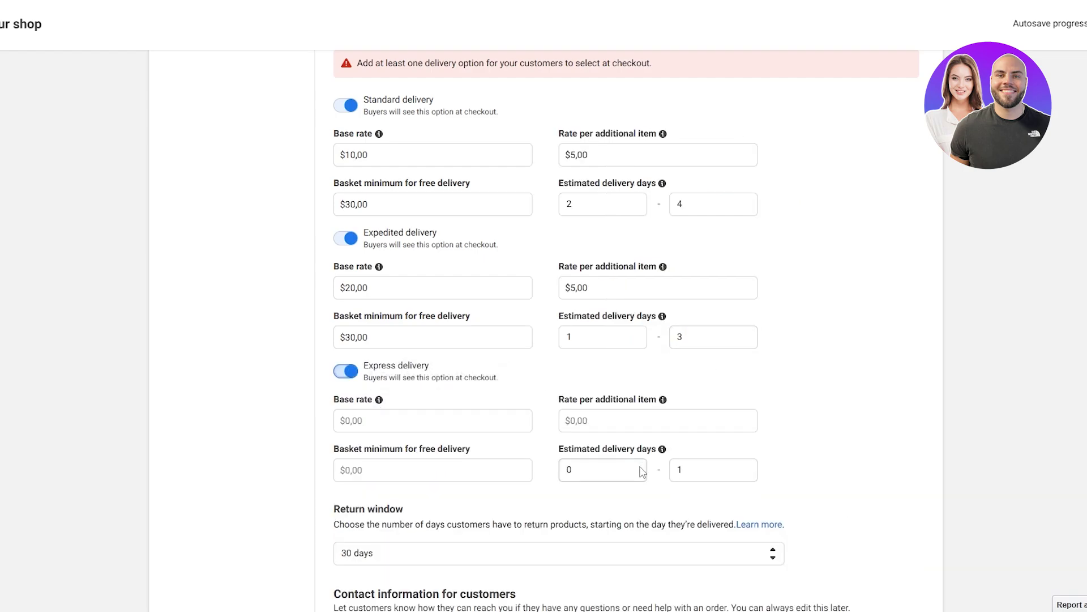
{"action": "left_click", "coordinate": [562, 475]}
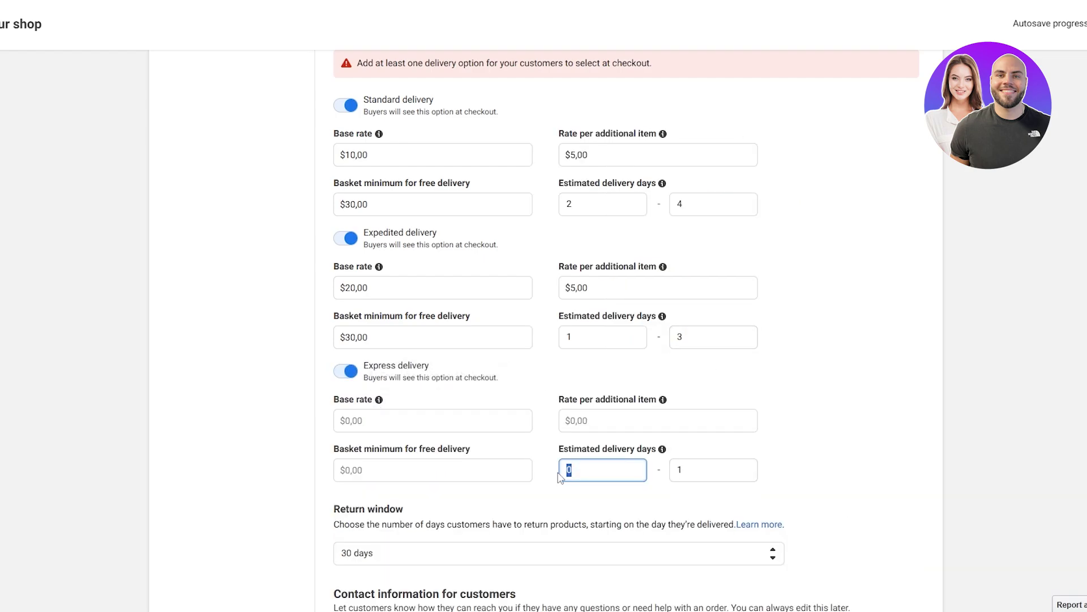
{"action": "left_click", "coordinate": [395, 425]}
{"action": "type", "text": "40"}
{"action": "left_click", "coordinate": [588, 427]}
{"action": "type", "text": "5"}
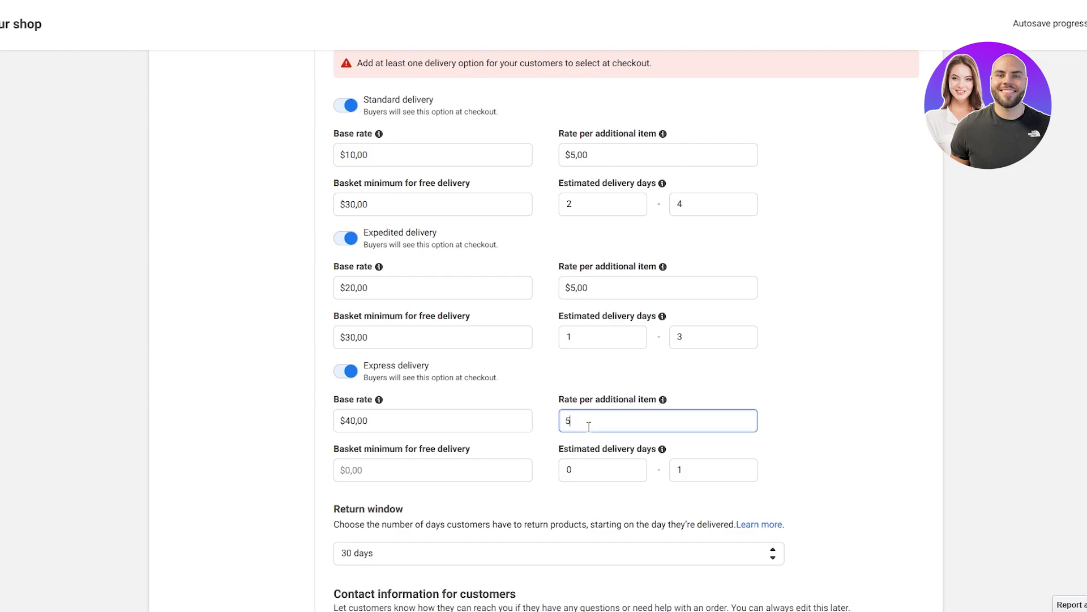
{"action": "left_click", "coordinate": [406, 469]}
{"action": "type", "text": "3"}
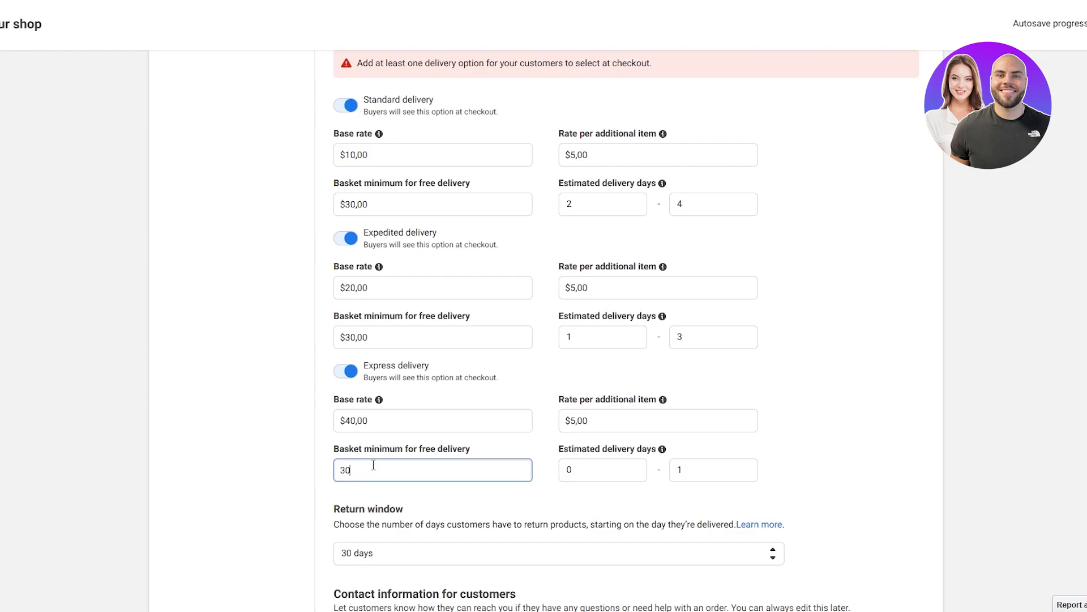
{"action": "type", "text": "0"}
{"action": "left_click", "coordinate": [929, 471]}
Leave the return window and customer contact settings as they are and continue to the shop setup preview
{"action": "scroll", "coordinate": [895, 467], "scroll_direction": "down", "scroll_amount": 5}
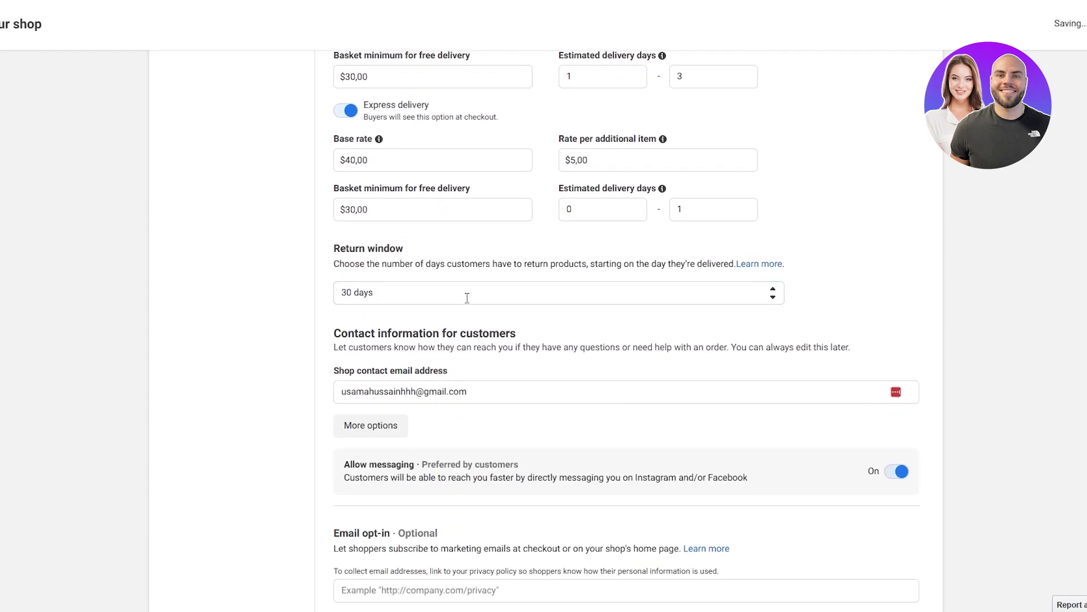
{"action": "scroll", "coordinate": [697, 318], "scroll_direction": "down", "scroll_amount": 3}
{"action": "left_click", "coordinate": [881, 577]}
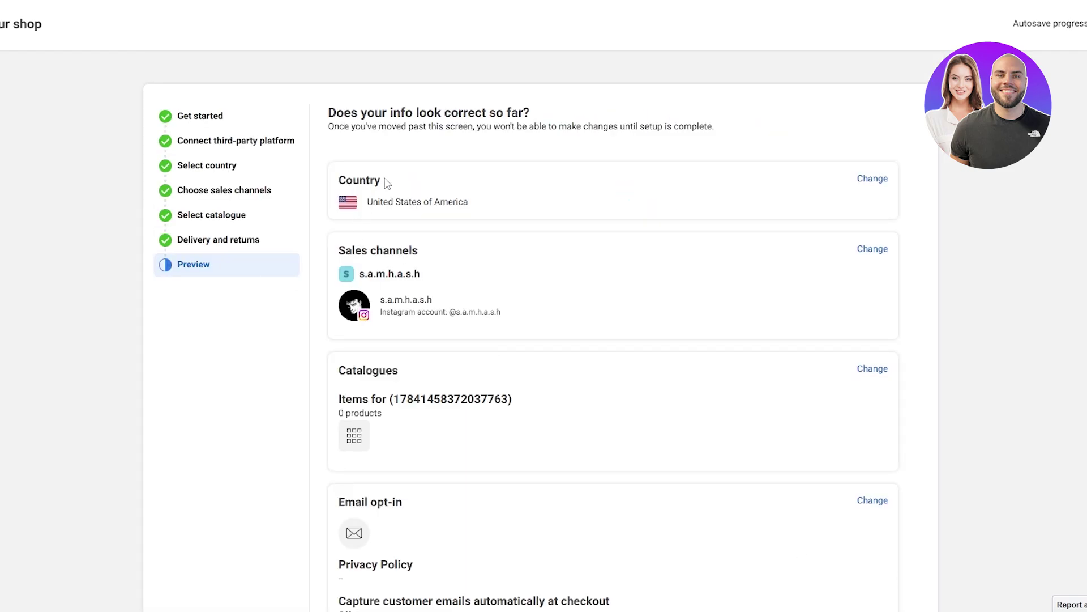
Review the shop setup summary from country to checkout method and terms, and quit the setup without submitting it
{"action": "scroll", "coordinate": [396, 204], "scroll_direction": "down", "scroll_amount": 1}
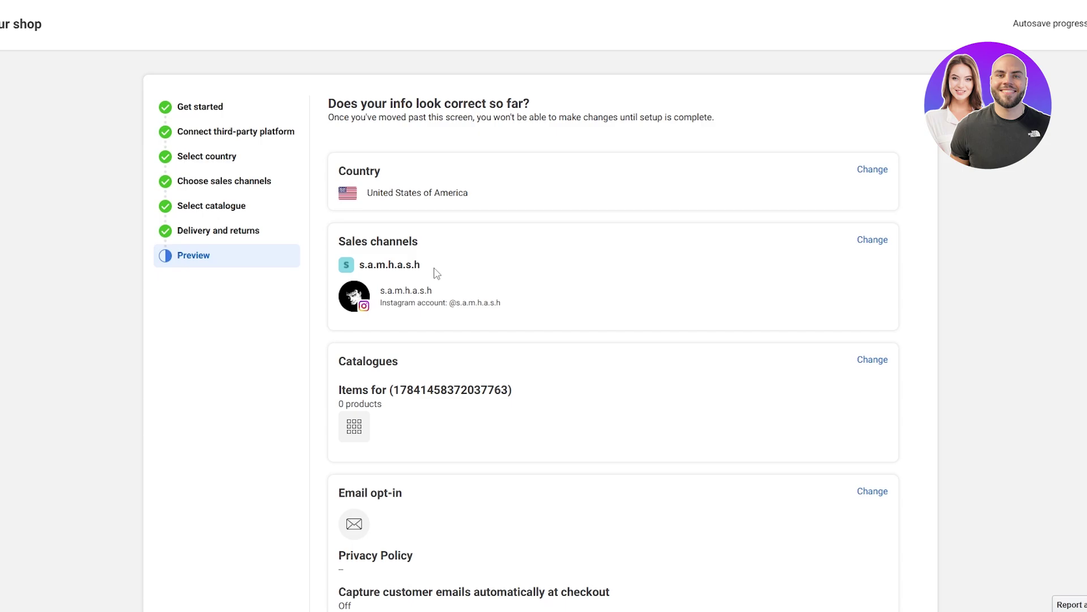
{"action": "scroll", "coordinate": [419, 258], "scroll_direction": "down", "scroll_amount": 3}
{"action": "scroll", "coordinate": [385, 192], "scroll_direction": "down", "scroll_amount": 7}
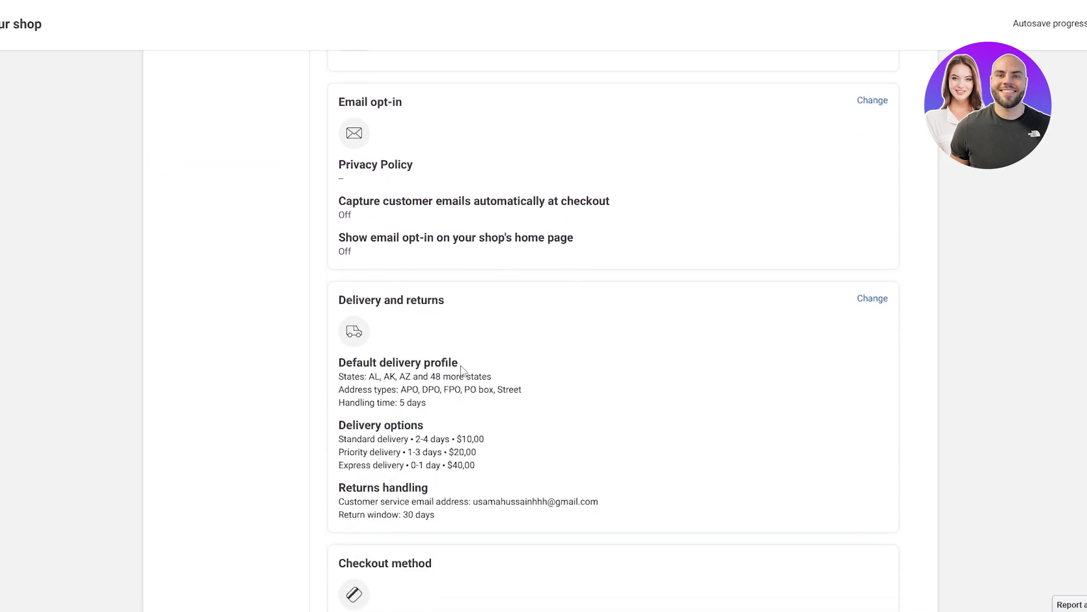
{"action": "scroll", "coordinate": [496, 364], "scroll_direction": "up", "scroll_amount": 2}
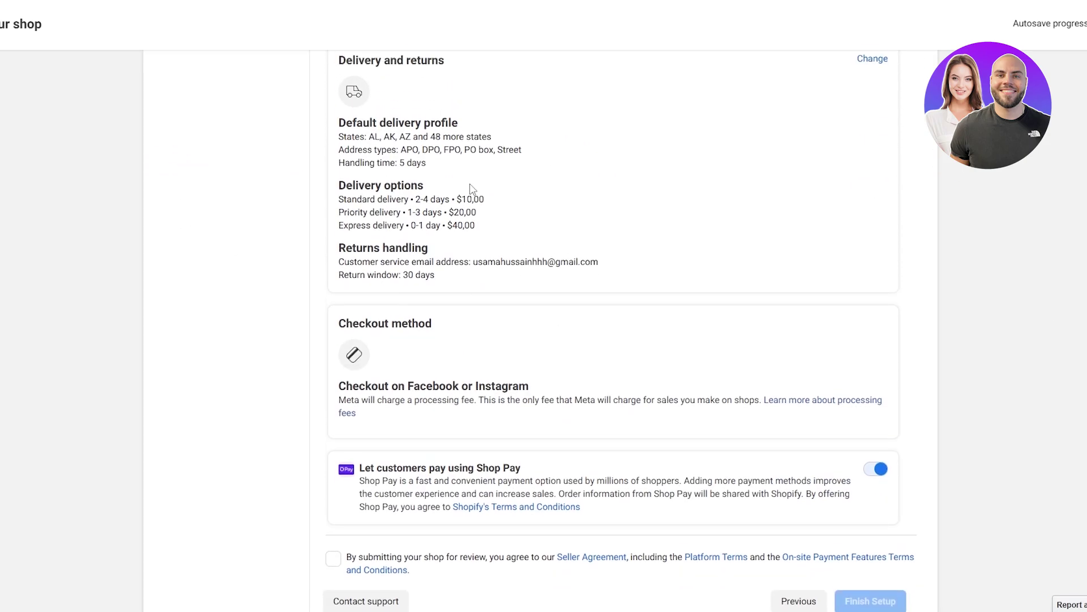
{"action": "scroll", "coordinate": [381, 497], "scroll_direction": "down", "scroll_amount": 2}
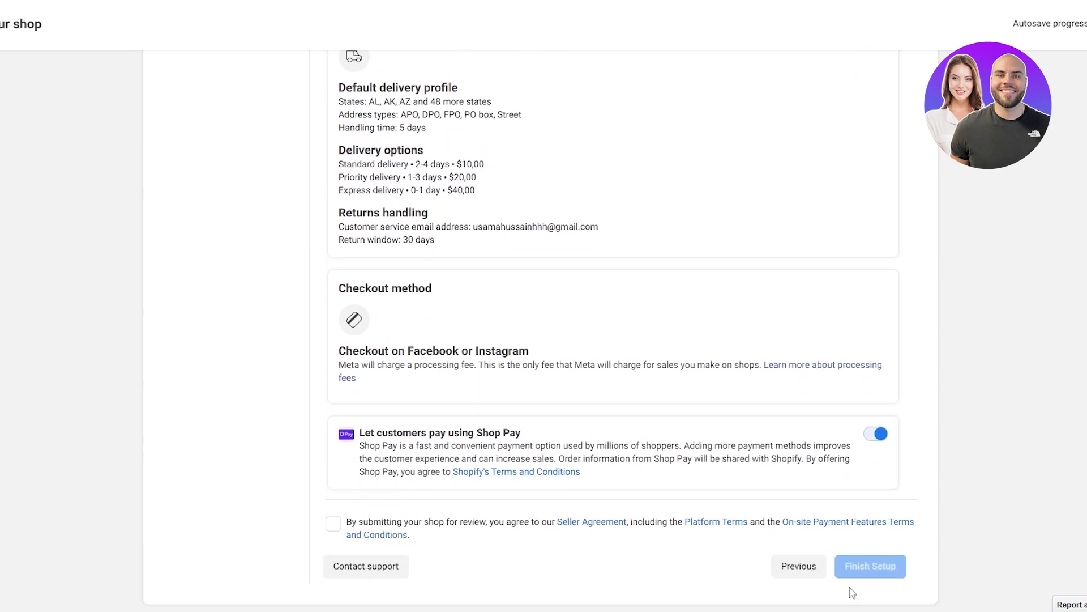
{"action": "scroll", "coordinate": [830, 476], "scroll_direction": "up", "scroll_amount": 12}
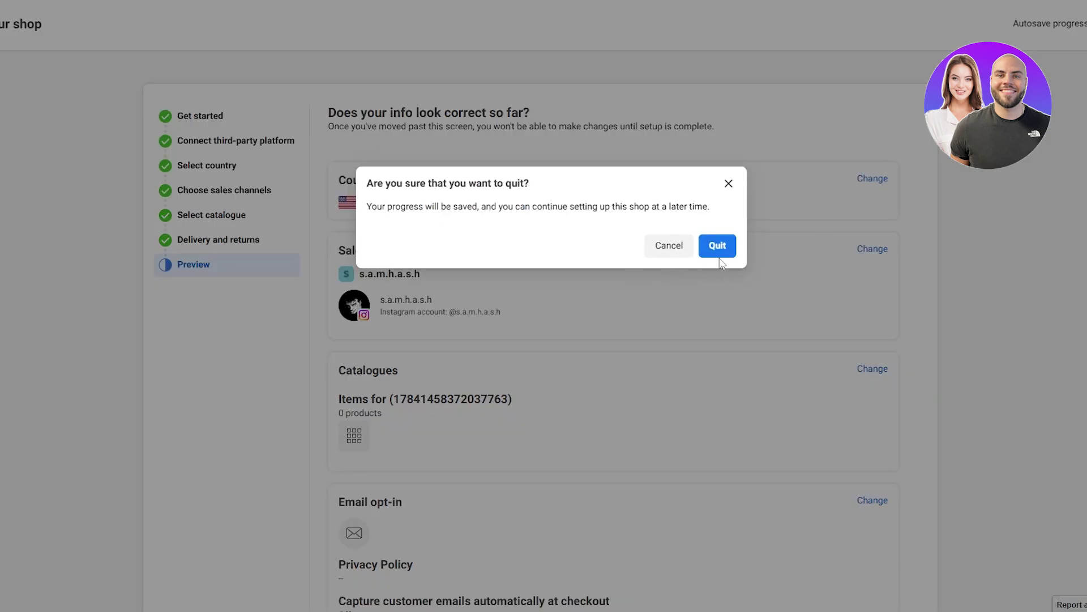
{"action": "left_click", "coordinate": [718, 249]}
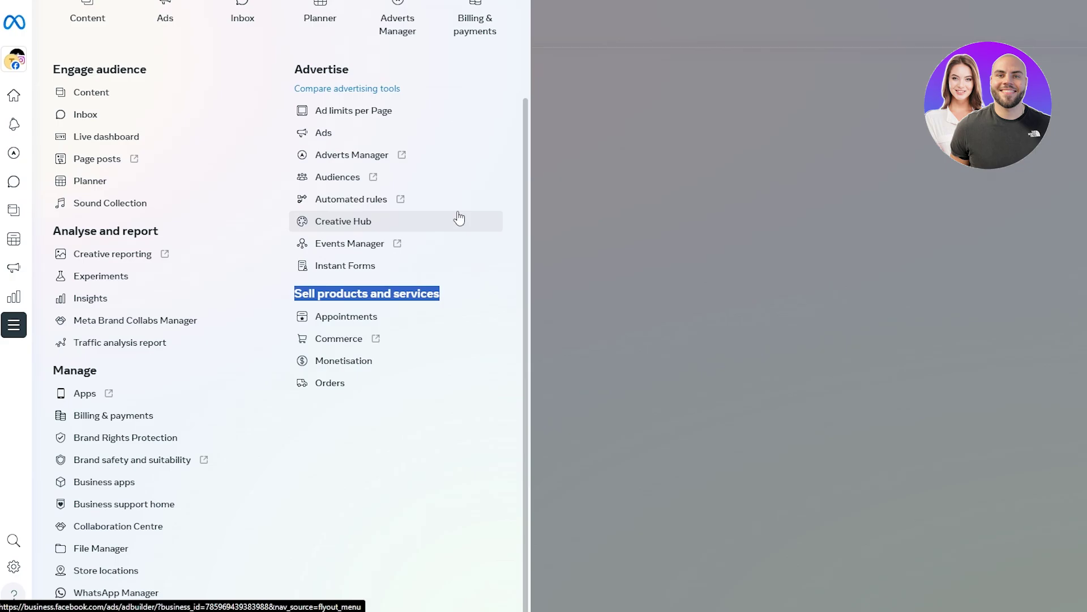
Look through the full list of Meta Business Suite tools and open Events Manager
{"action": "key", "text": "Tab"}
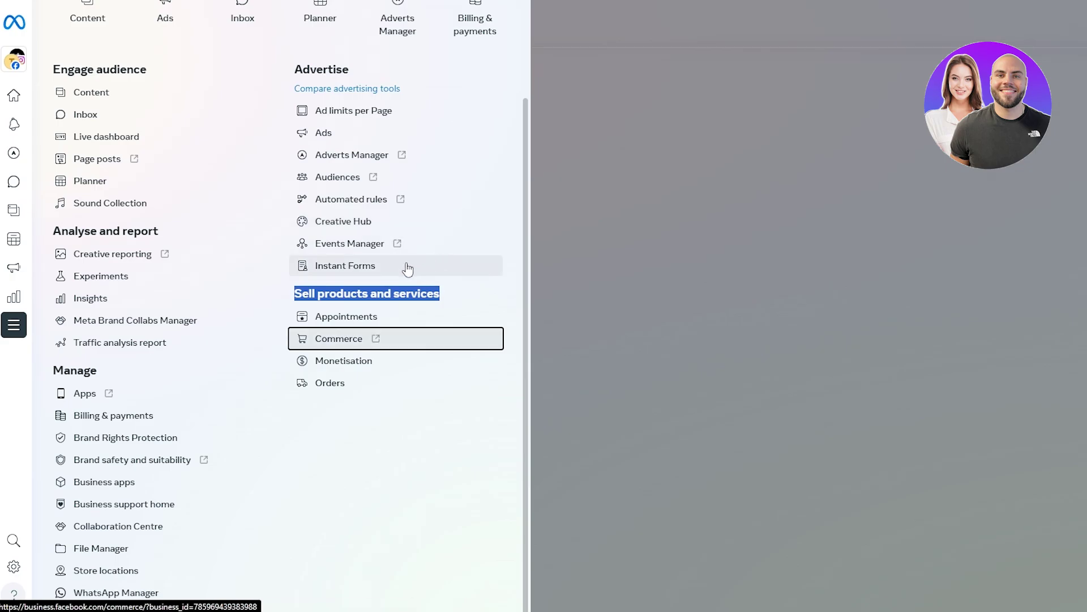
{"action": "key", "text": "Escape"}
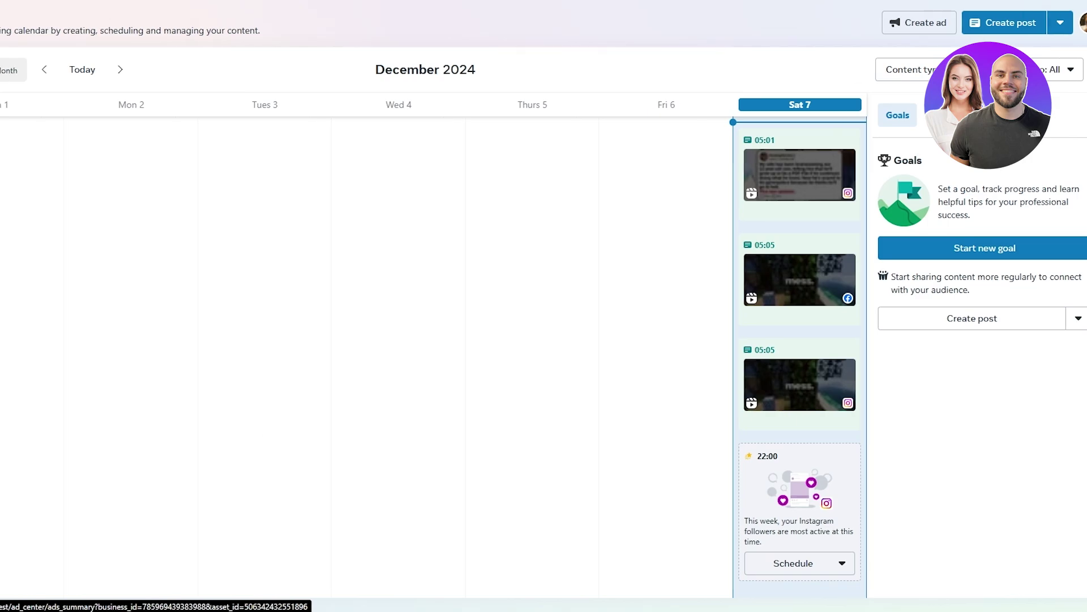
{"action": "left_click", "coordinate": [42, 321]}
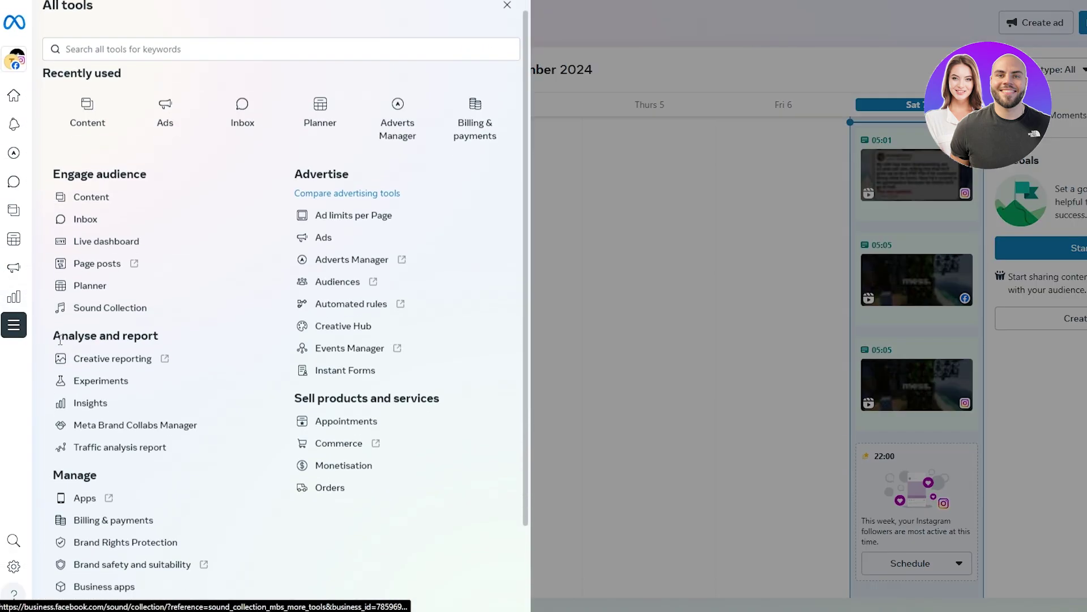
{"action": "scroll", "coordinate": [60, 343], "scroll_direction": "down", "scroll_amount": 1}
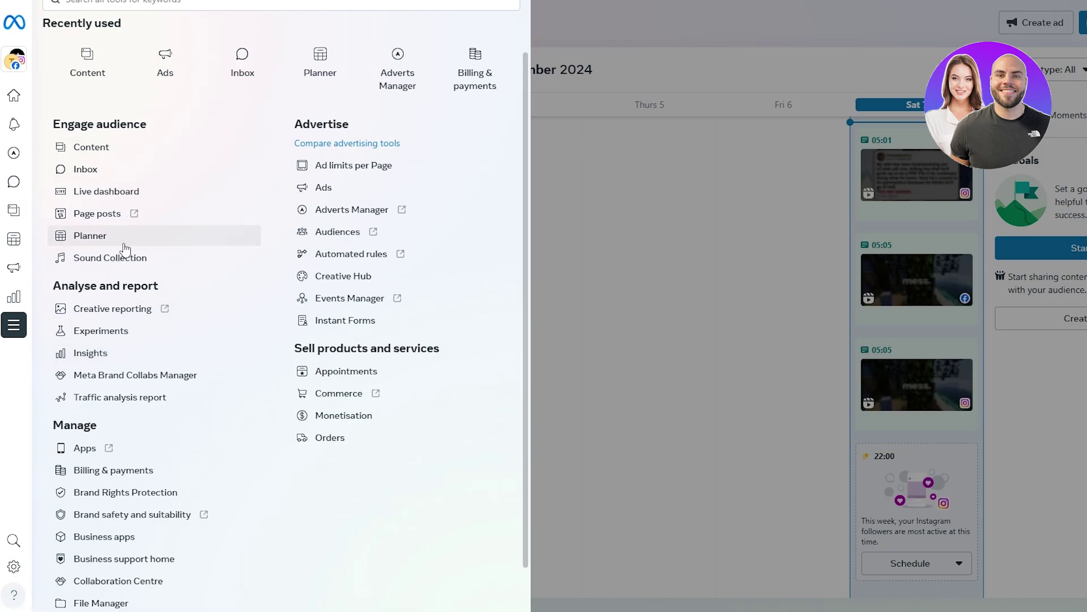
{"action": "scroll", "coordinate": [125, 266], "scroll_direction": "down", "scroll_amount": 1}
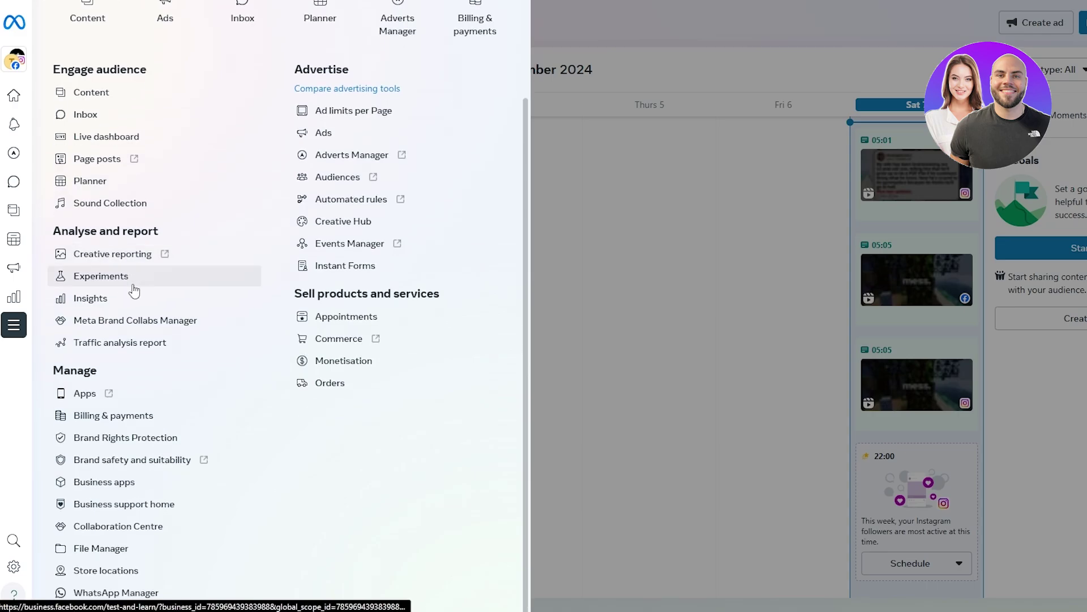
{"action": "scroll", "coordinate": [132, 288], "scroll_direction": "up", "scroll_amount": 3}
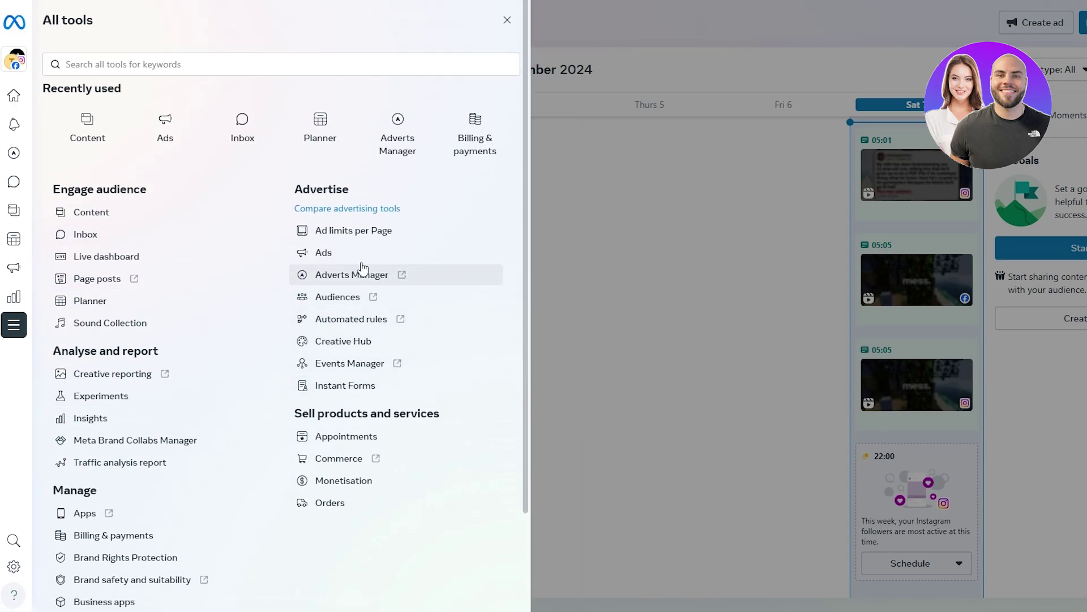
{"action": "scroll", "coordinate": [338, 285], "scroll_direction": "down", "scroll_amount": 1}
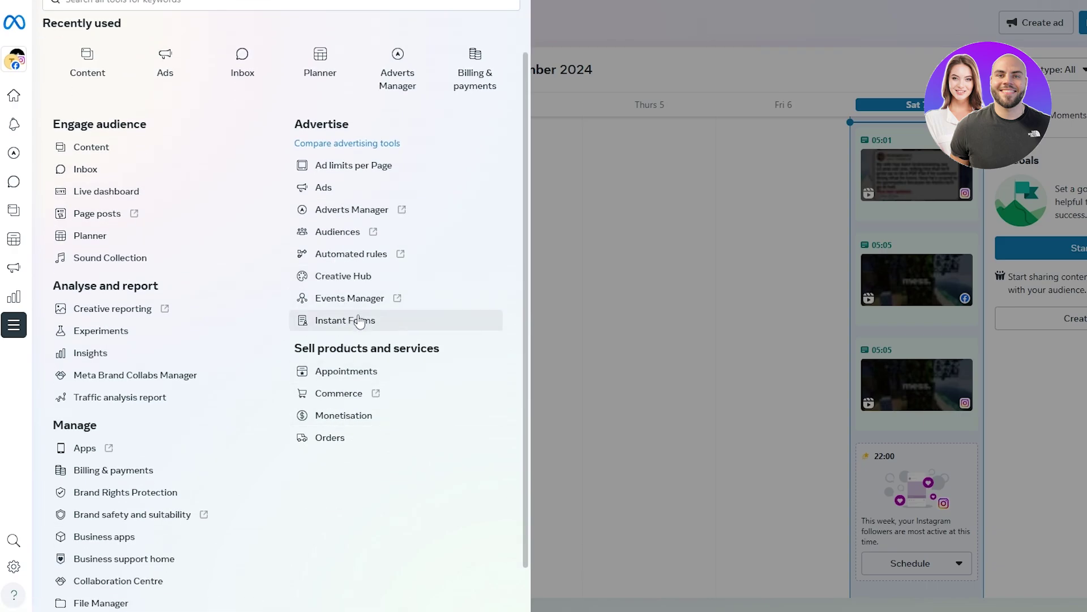
{"action": "left_click", "coordinate": [365, 296]}
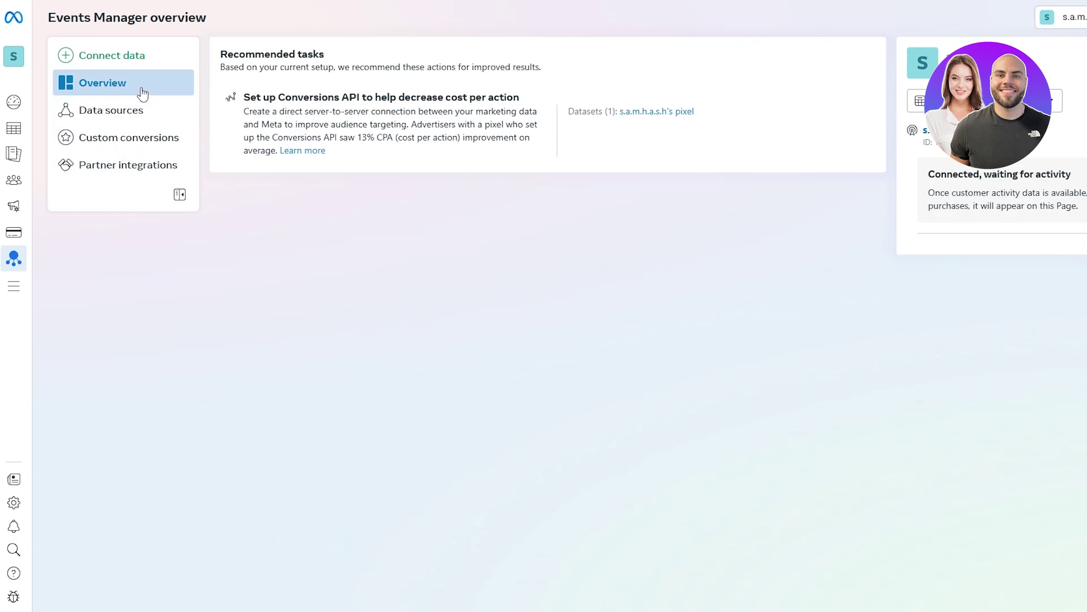
Start connecting a Web data source with the first existing pixel dataset, open the new dataset form and cancel it
{"action": "left_click", "coordinate": [113, 62]}
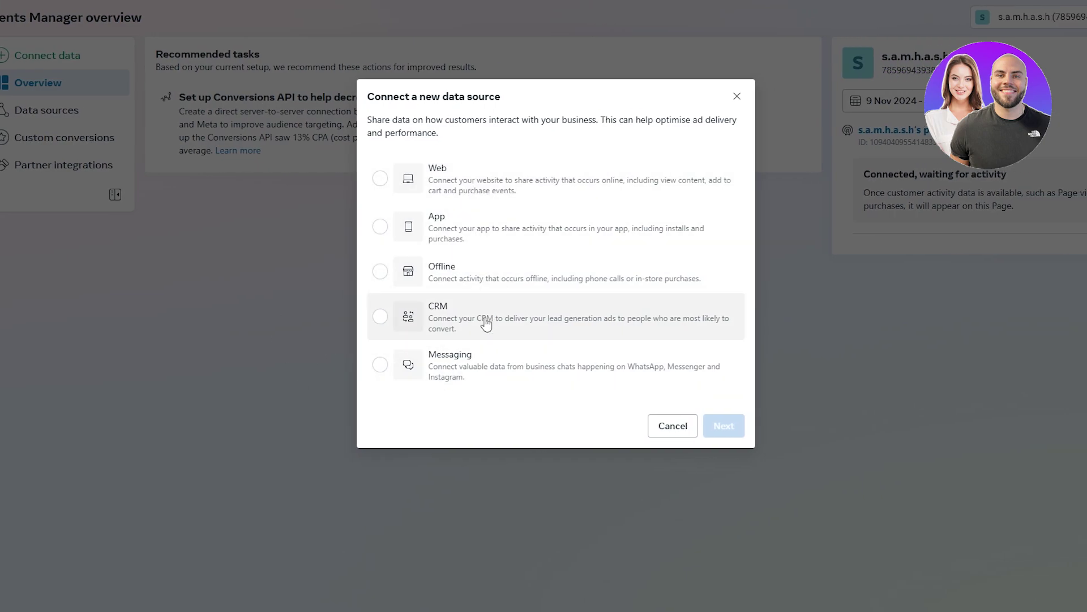
{"action": "left_click", "coordinate": [490, 194]}
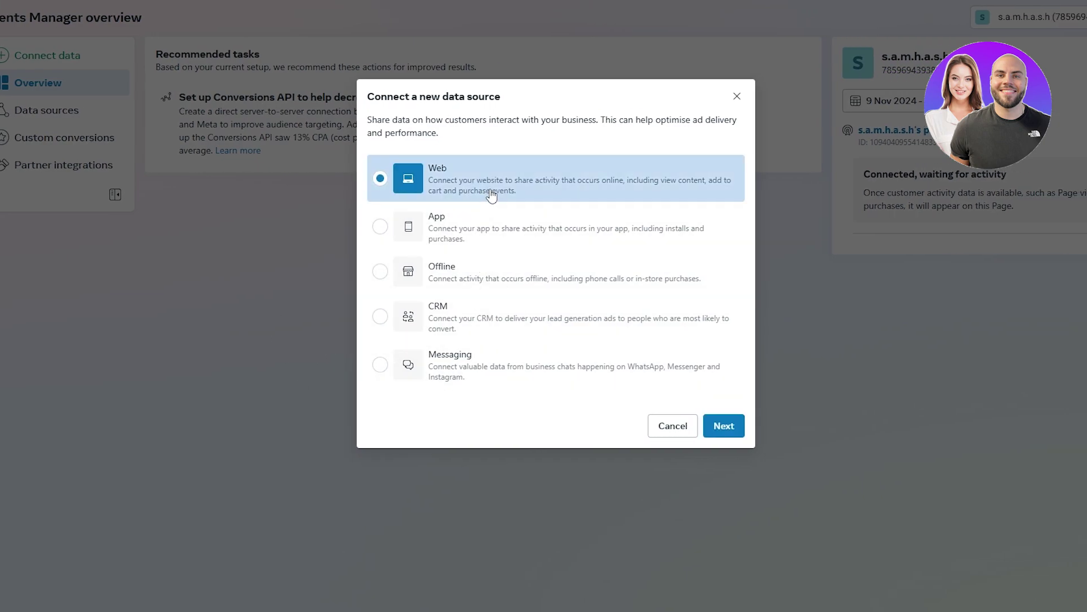
{"action": "left_click", "coordinate": [725, 426]}
{"action": "left_click", "coordinate": [420, 236]}
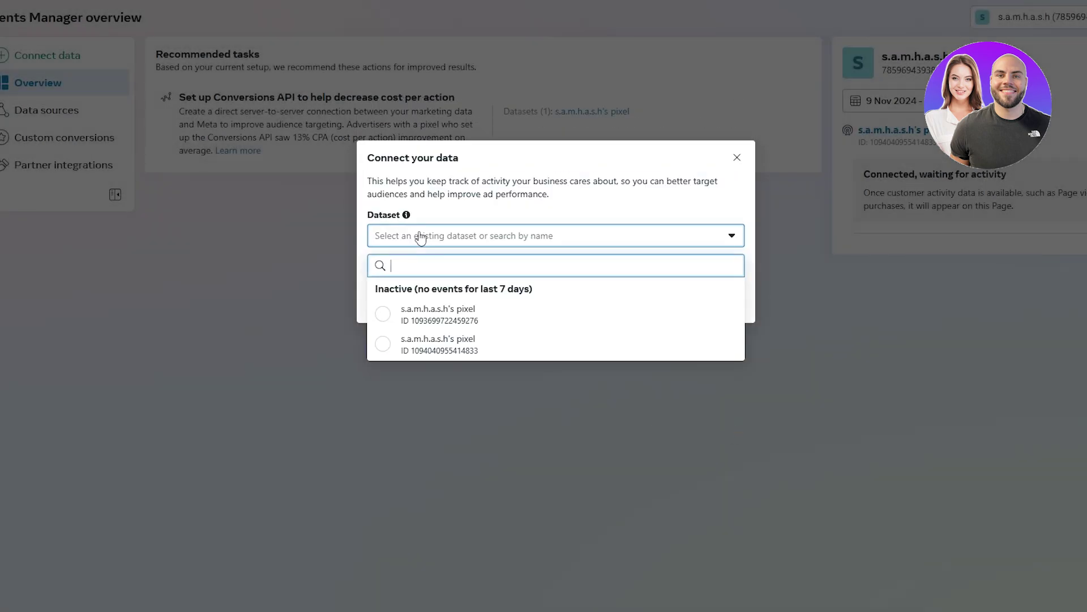
{"action": "left_click", "coordinate": [407, 319]}
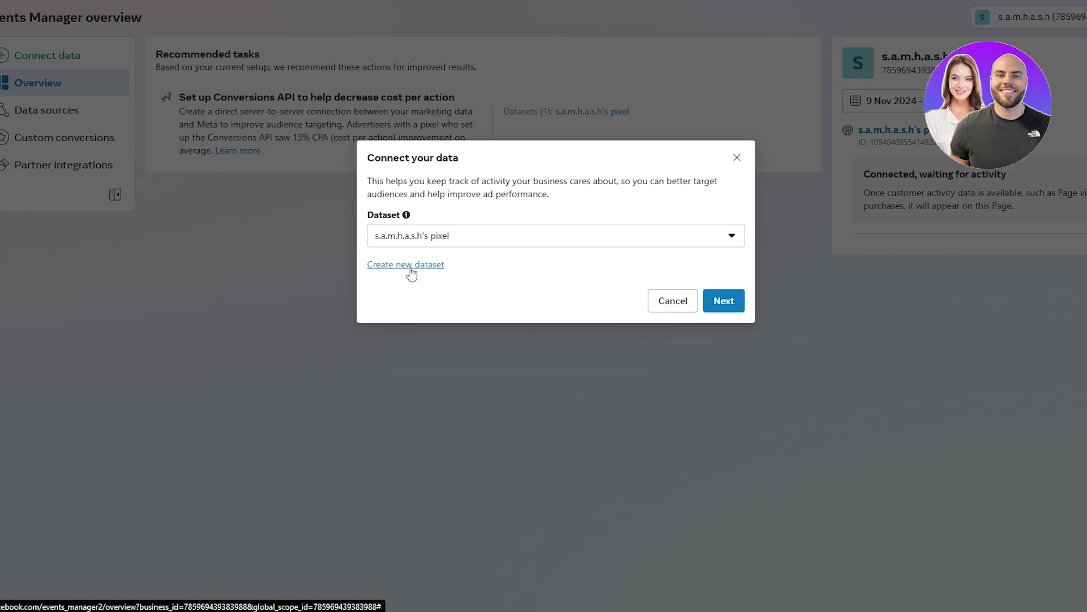
{"action": "left_click", "coordinate": [410, 266]}
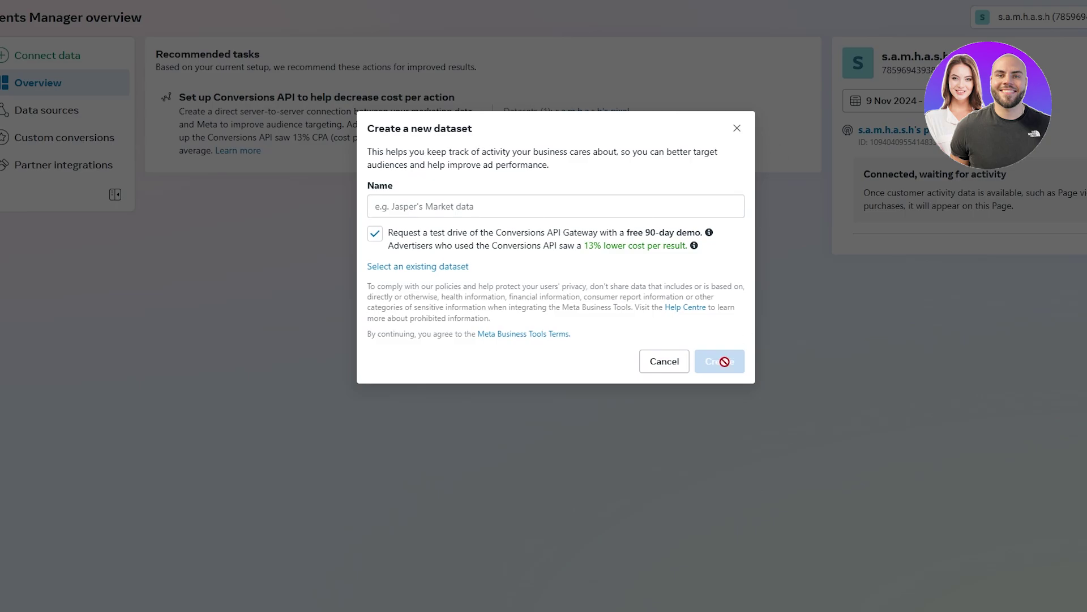
{"action": "left_click", "coordinate": [651, 363]}
Start connecting a Web data source using the existing pixel dataset and continue without a website
{"action": "left_click", "coordinate": [77, 59]}
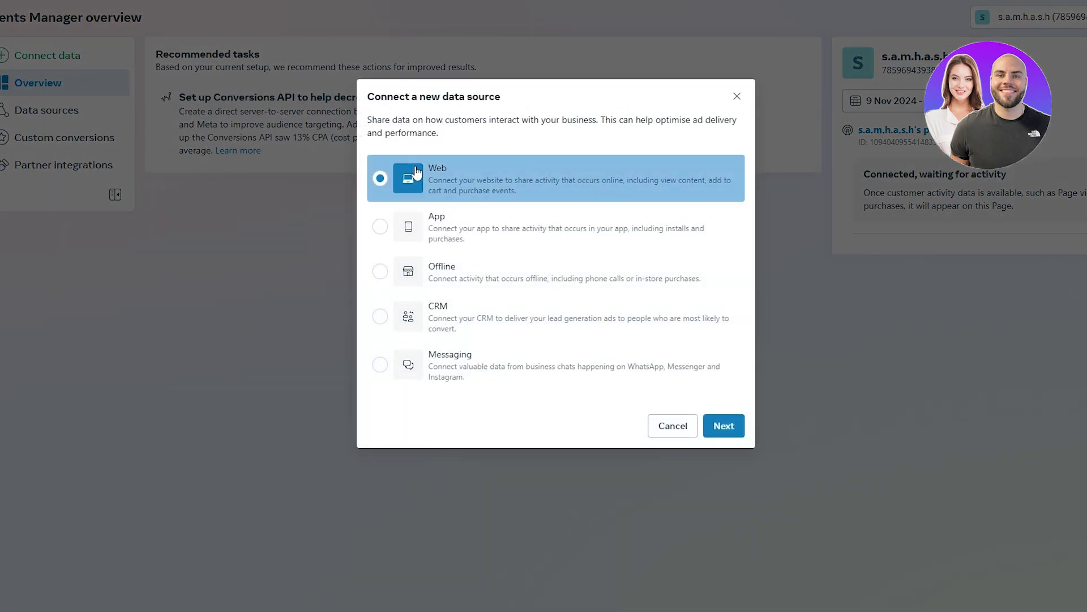
{"action": "left_click", "coordinate": [721, 426]}
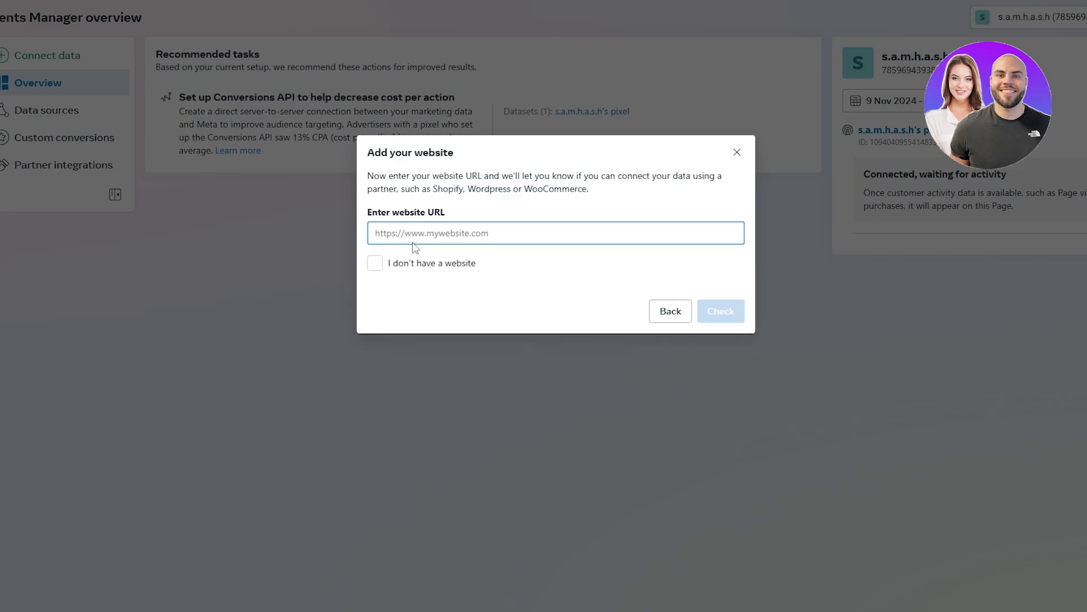
{"action": "left_click", "coordinate": [376, 263]}
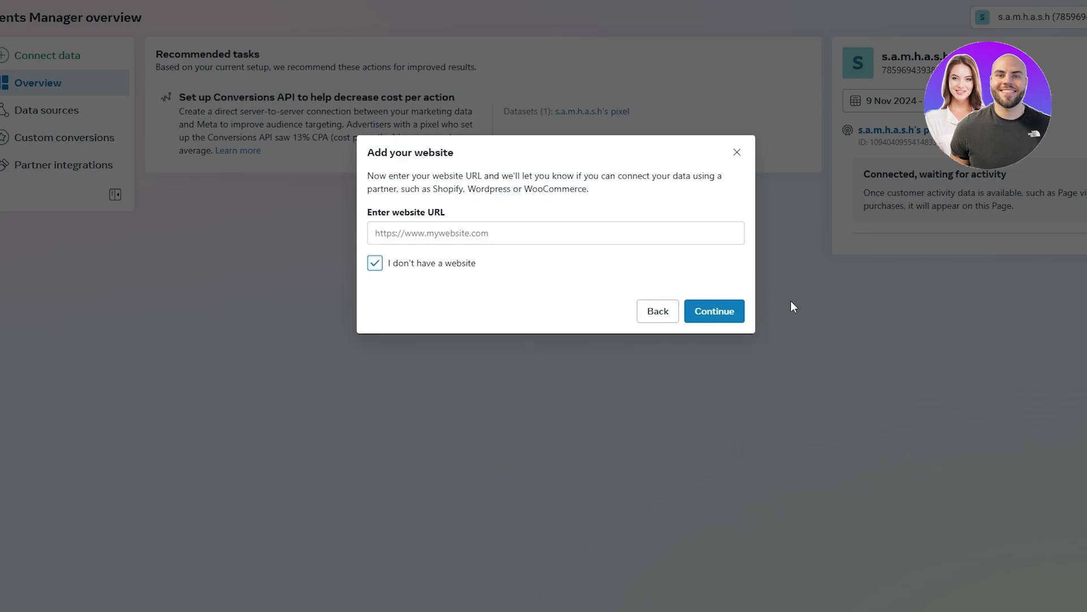
{"action": "left_click", "coordinate": [730, 313]}
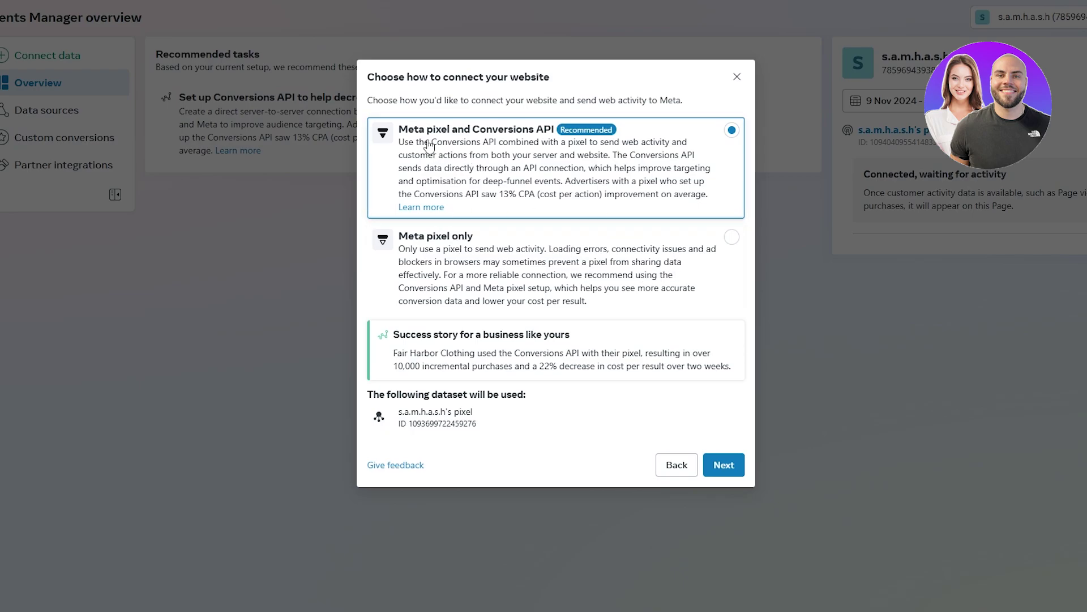
Compare the two connection methods, choose Meta pixel and Conversions API, and set it up with partner integration
{"action": "left_click", "coordinate": [533, 266]}
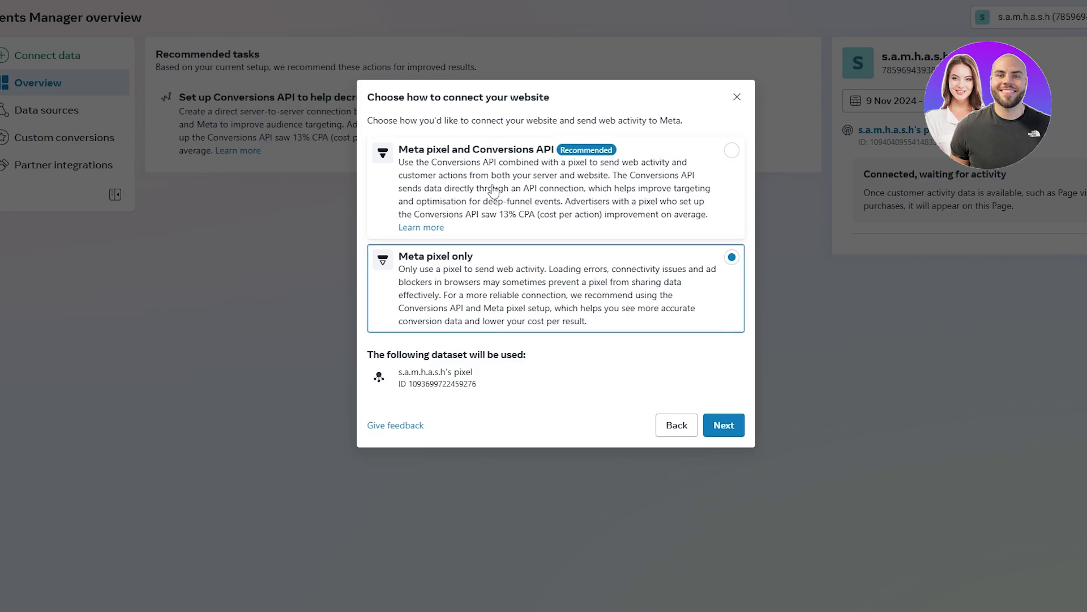
{"action": "left_click", "coordinate": [472, 214]}
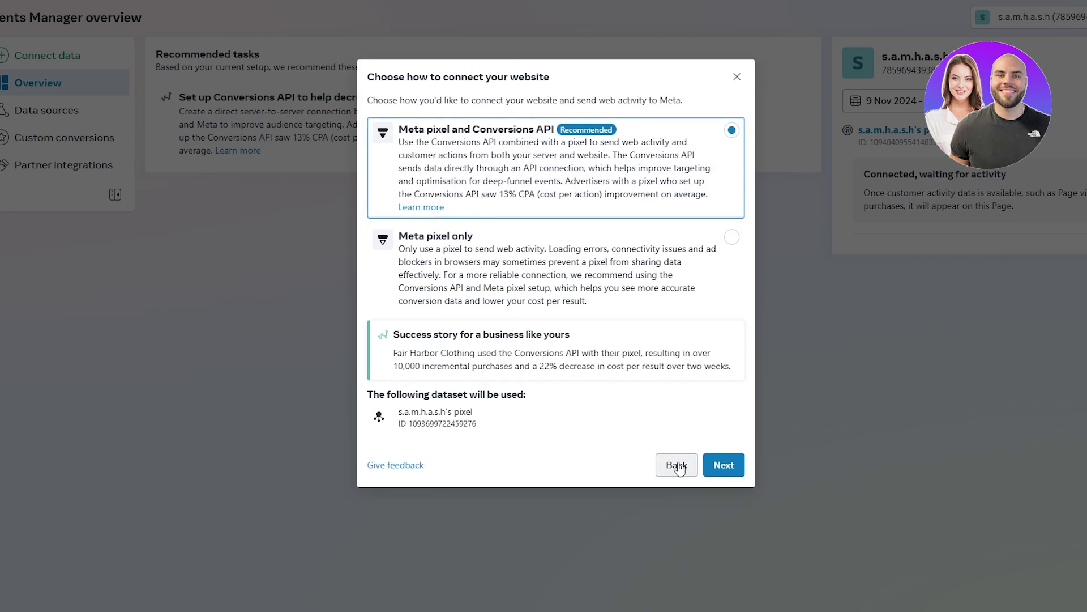
{"action": "left_click", "coordinate": [728, 467]}
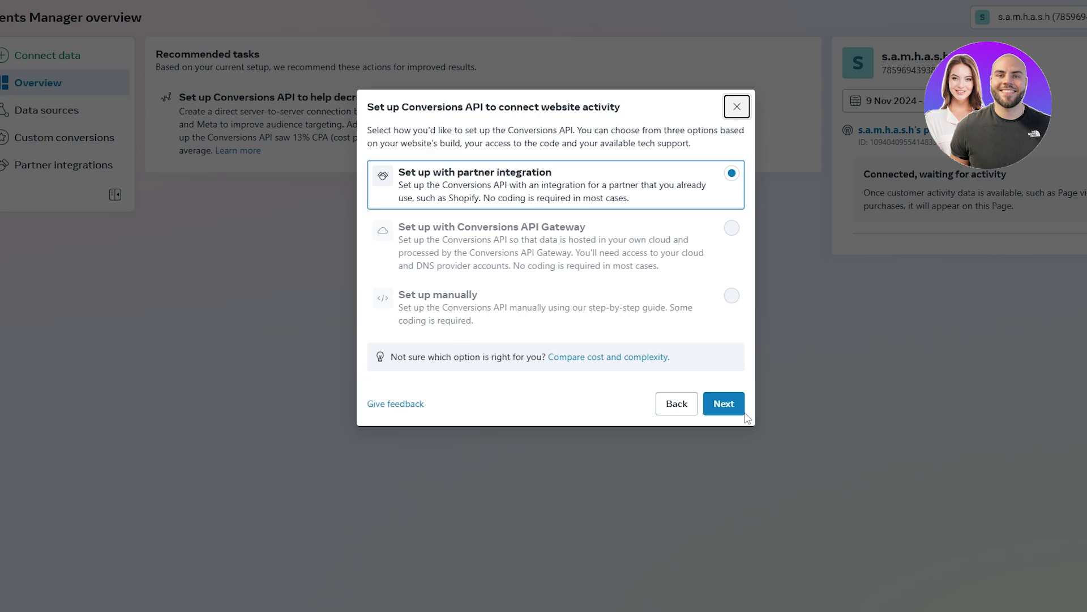
{"action": "left_click", "coordinate": [726, 404]}
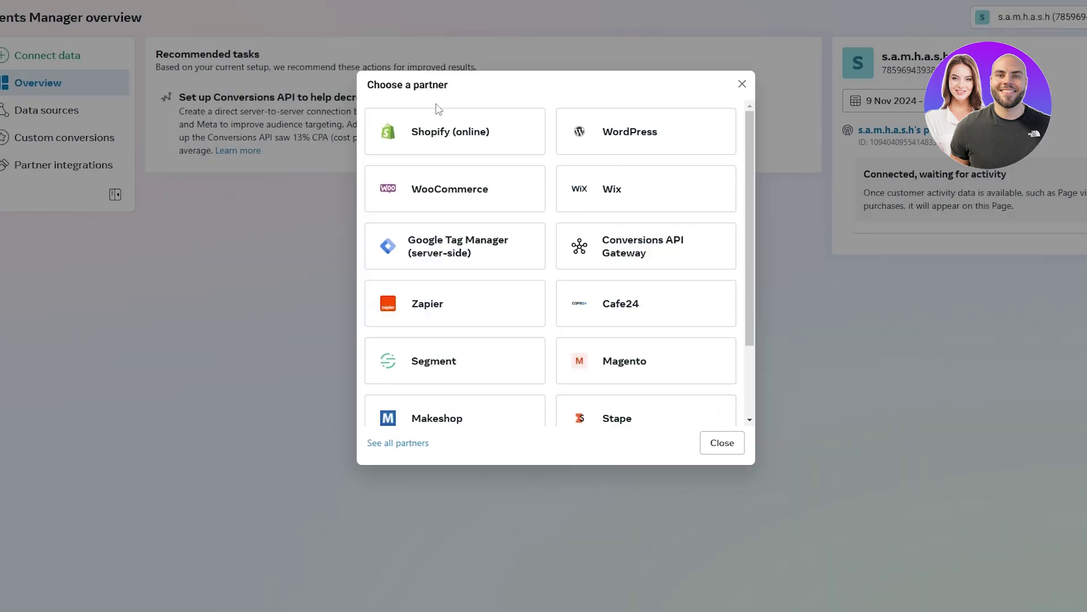
Browse the integration partners, choose Shopify (online), view its connection instructions and close the setup unfinished
{"action": "scroll", "coordinate": [468, 135], "scroll_direction": "down", "scroll_amount": 3}
{"action": "scroll", "coordinate": [497, 339], "scroll_direction": "up", "scroll_amount": 2}
{"action": "left_click", "coordinate": [459, 152]}
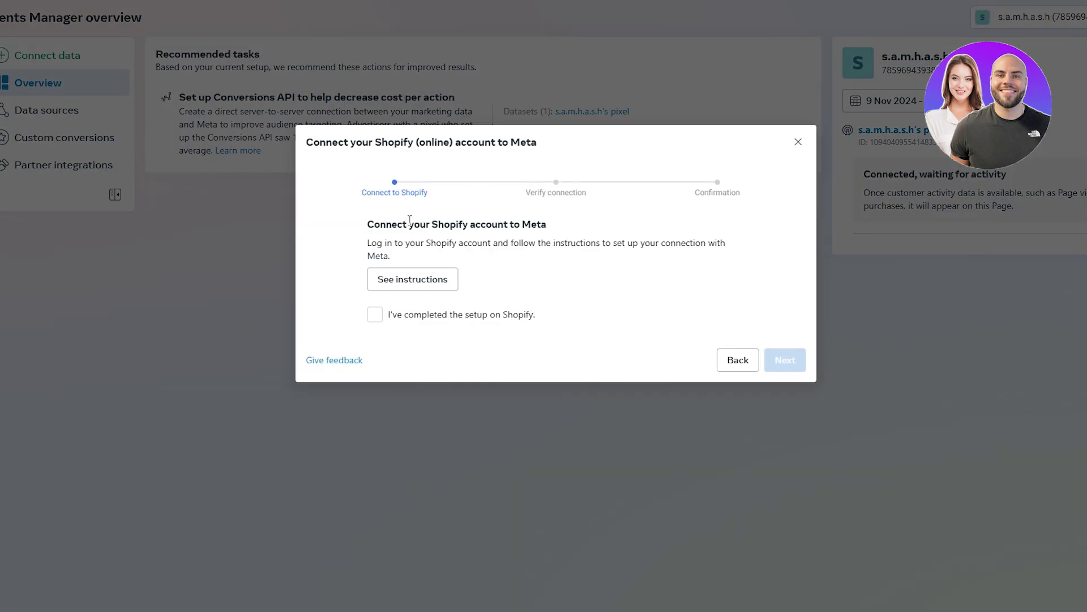
{"action": "left_click", "coordinate": [431, 282]}
{"action": "left_click", "coordinate": [798, 143]}
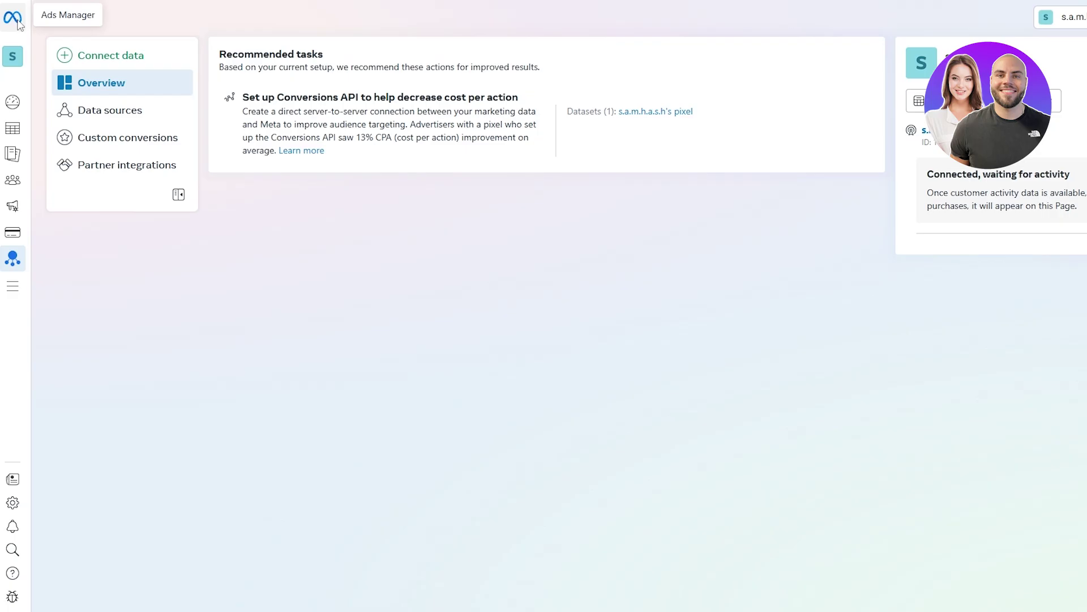
Return to Meta Business Suite and look through the full list of tools, from audience engagement to selling products and services
{"action": "left_click", "coordinate": [19, 21]}
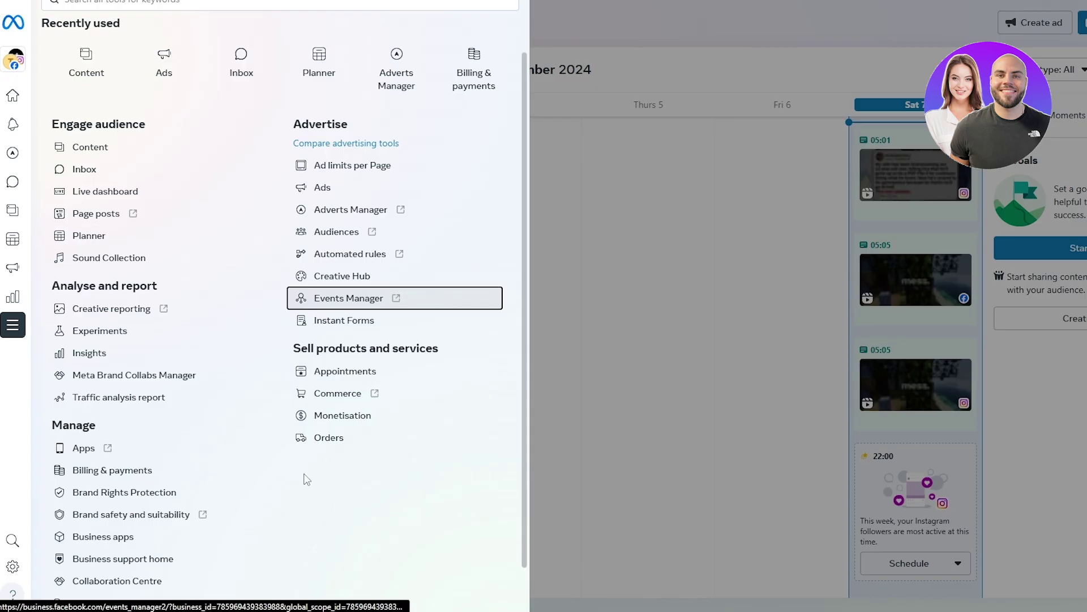
{"action": "scroll", "coordinate": [235, 309], "scroll_direction": "down", "scroll_amount": 1}
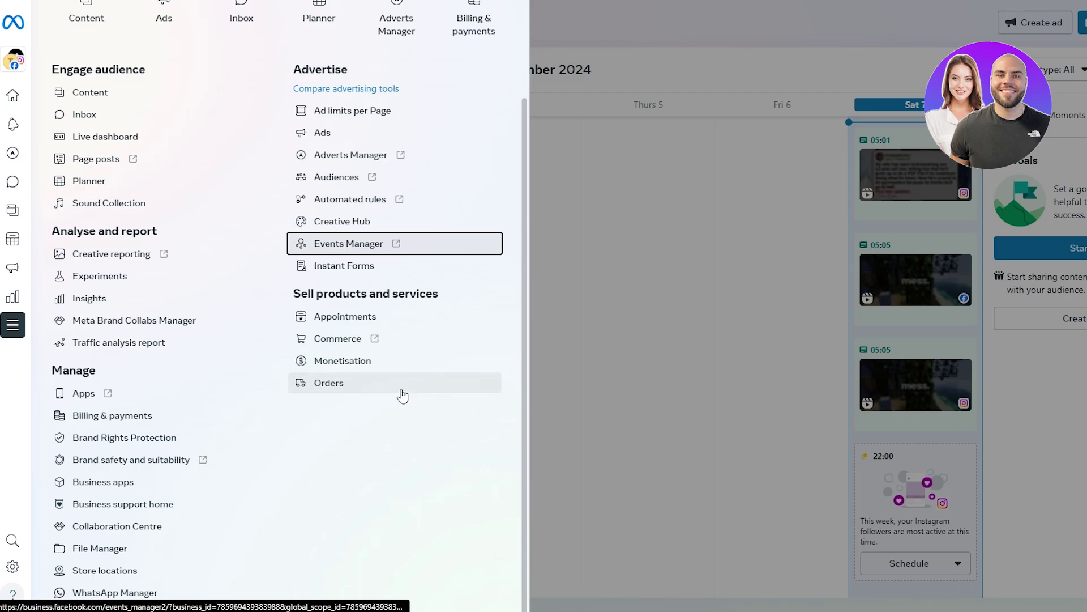
{"action": "scroll", "coordinate": [399, 391], "scroll_direction": "up", "scroll_amount": 2}
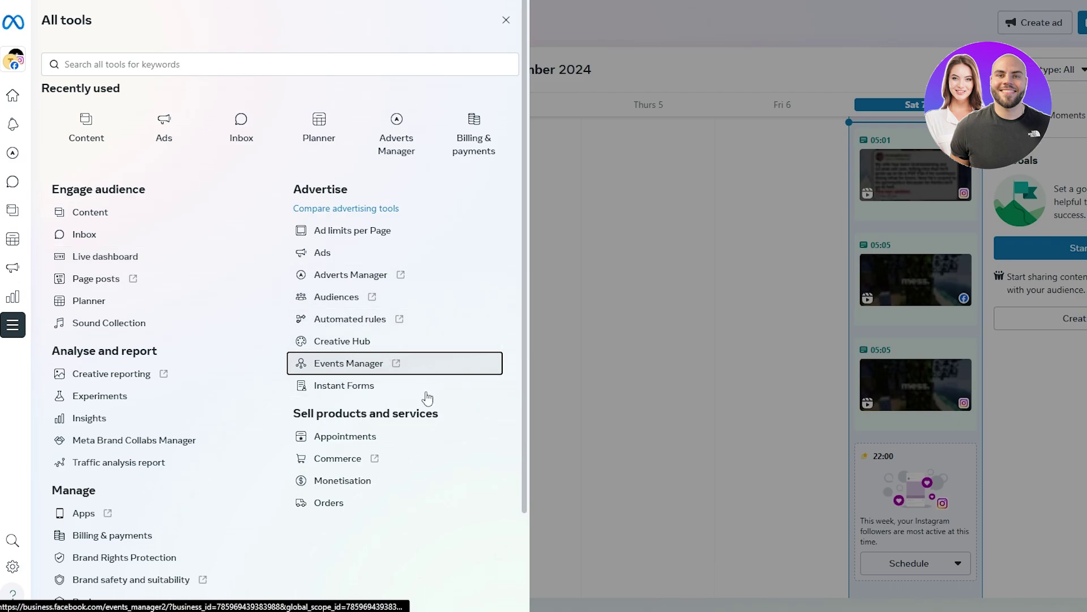
{"action": "scroll", "coordinate": [339, 482], "scroll_direction": "down", "scroll_amount": 1}
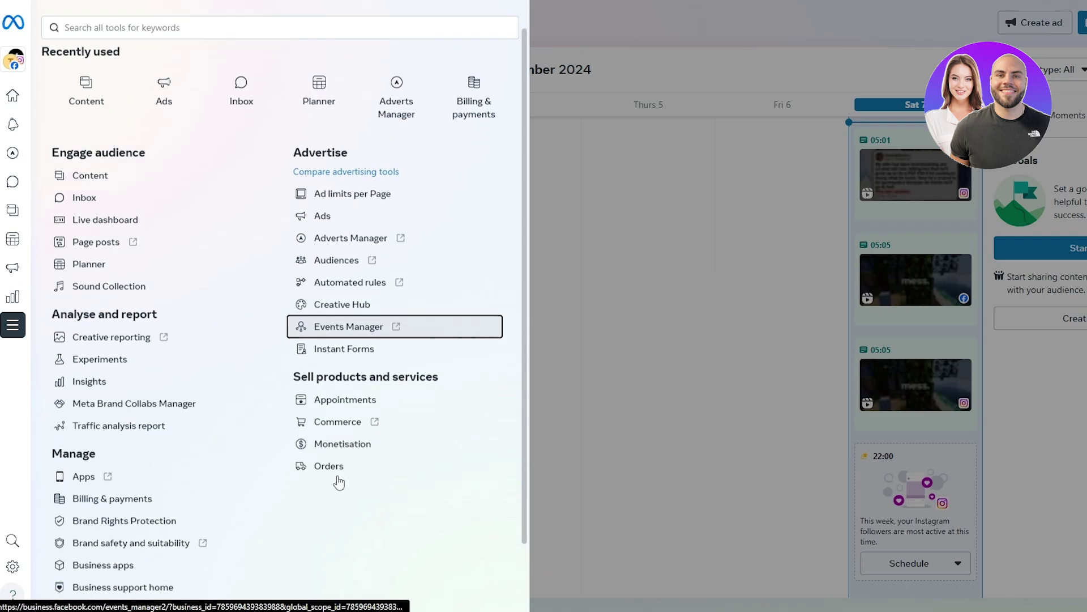
{"action": "scroll", "coordinate": [338, 482], "scroll_direction": "down", "scroll_amount": 2}
{"action": "scroll", "coordinate": [326, 474], "scroll_direction": "up", "scroll_amount": 3}
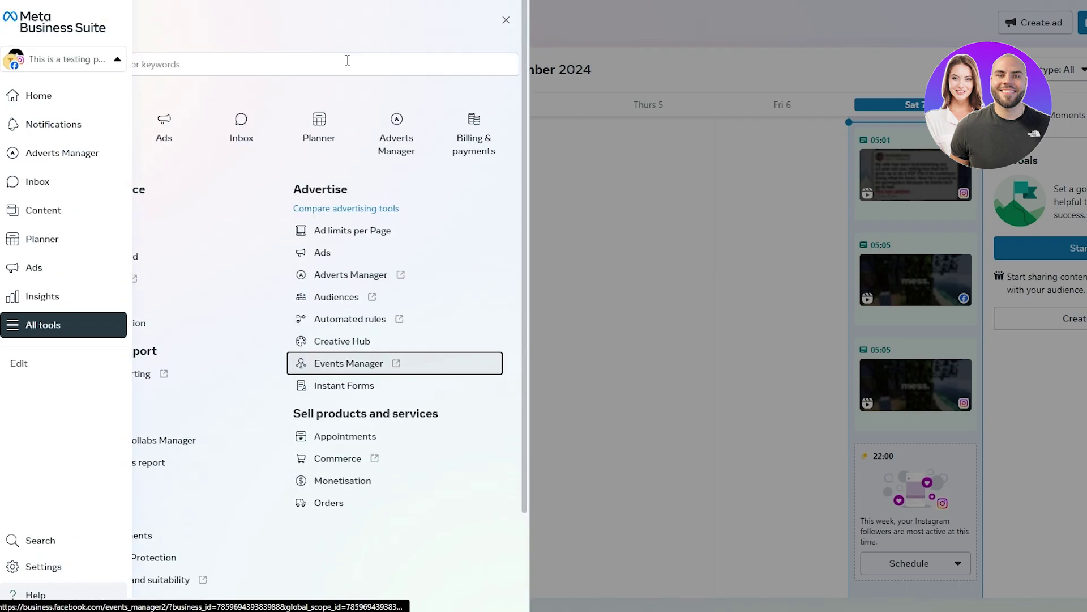
Go to the Business Suite home page and look over its to-do list, marketing content and recent ads sections
{"action": "left_click", "coordinate": [27, 26]}
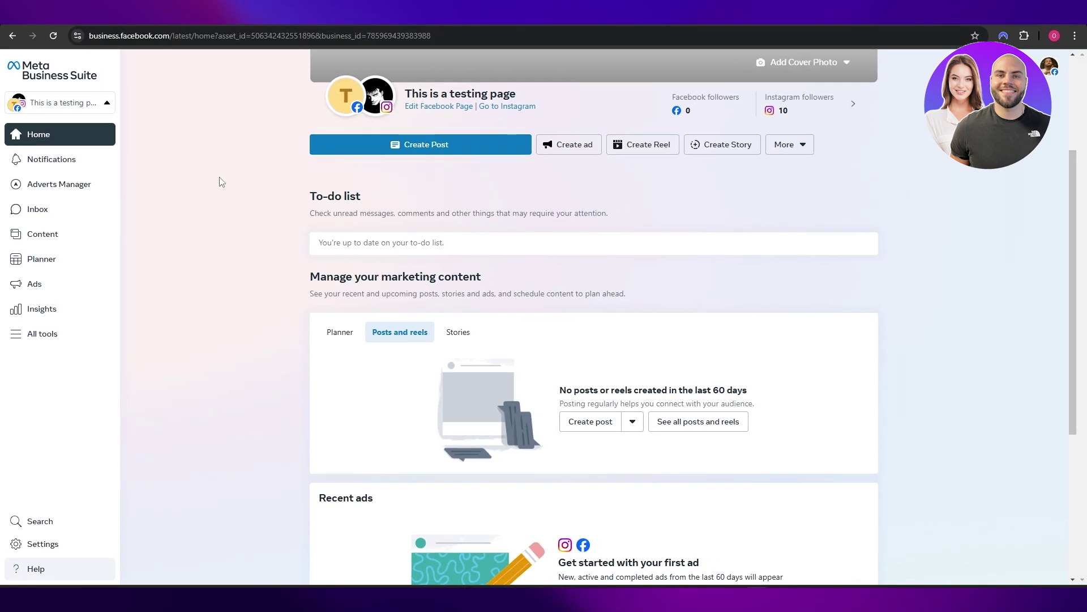
{"action": "scroll", "coordinate": [155, 122], "scroll_direction": "up", "scroll_amount": 2}
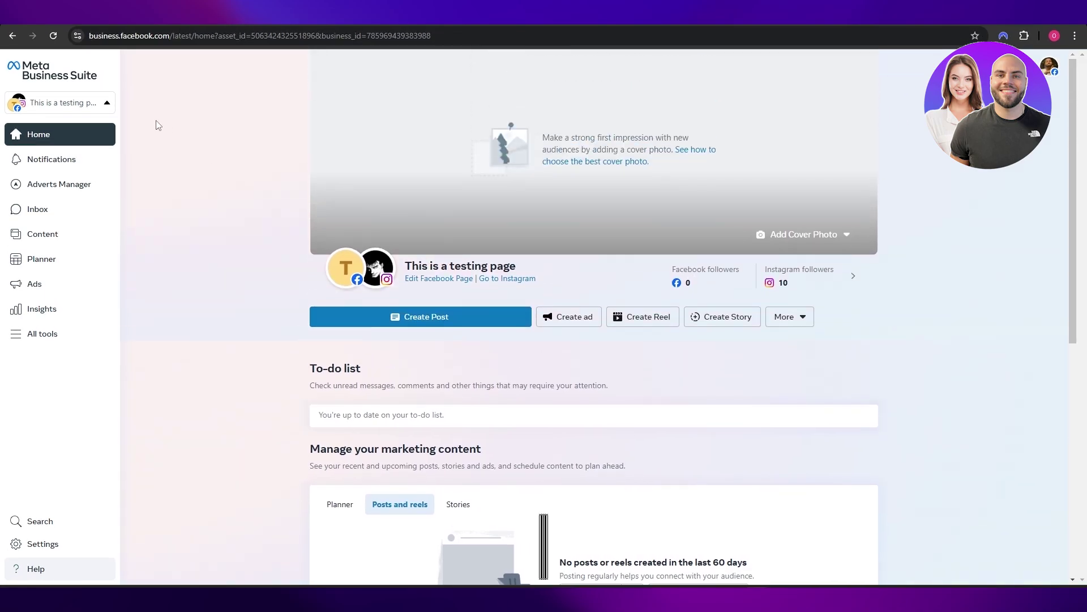
{"action": "scroll", "coordinate": [195, 150], "scroll_direction": "down", "scroll_amount": 7}
{"action": "scroll", "coordinate": [225, 175], "scroll_direction": "up", "scroll_amount": 9}
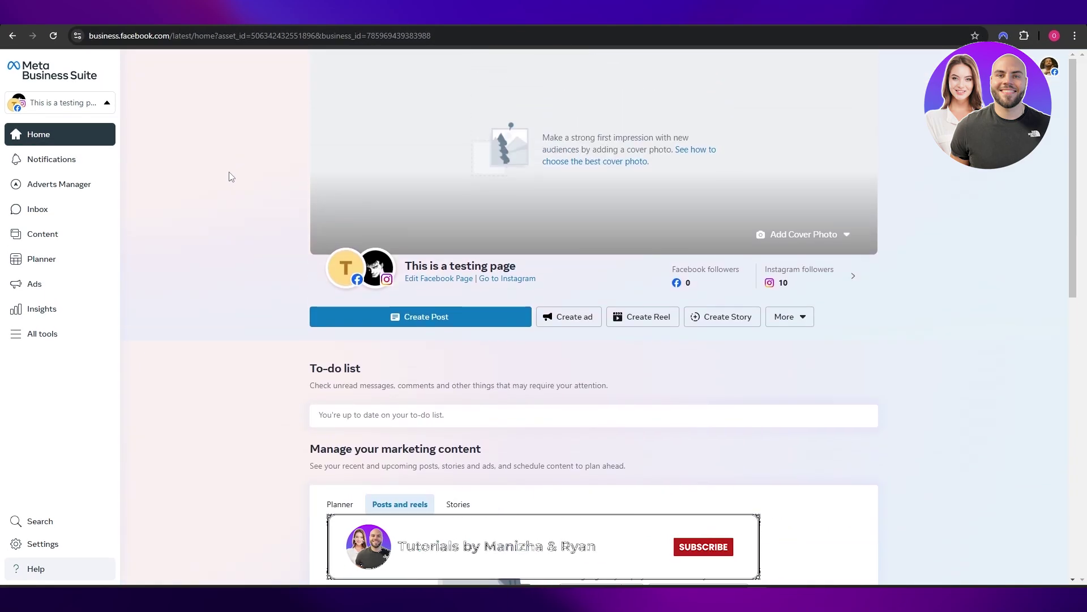